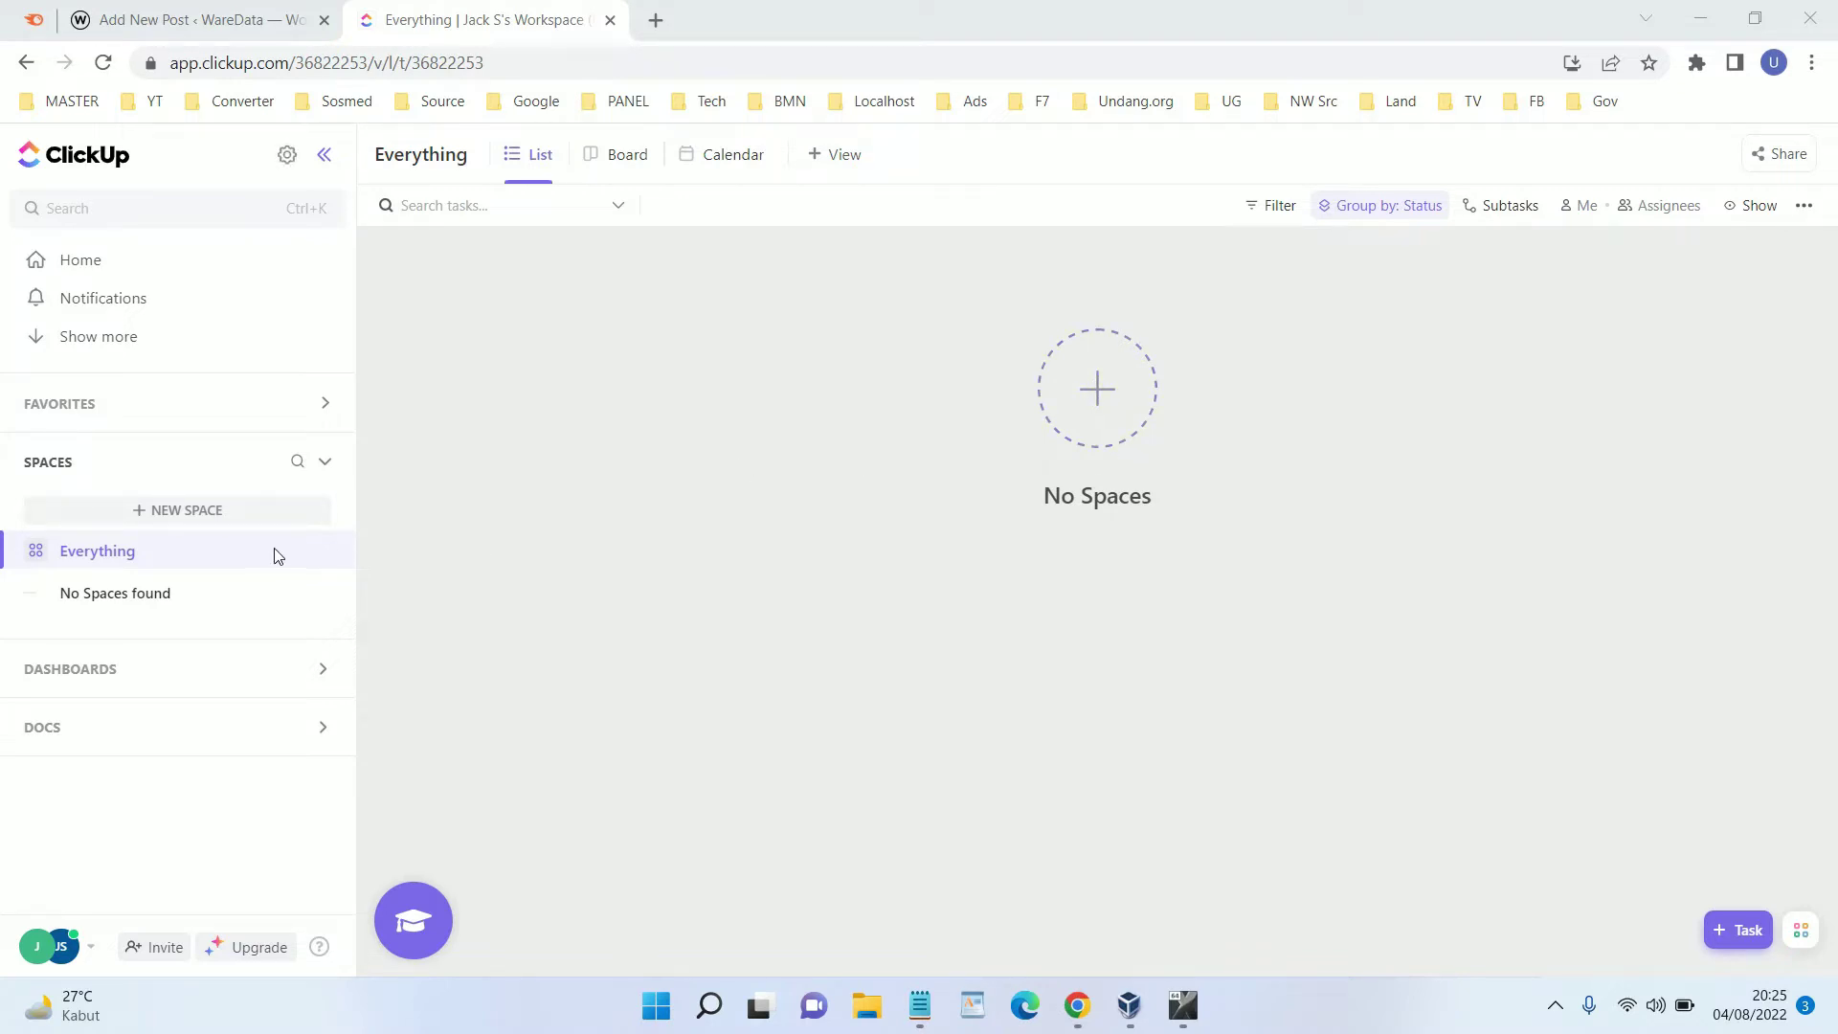
# Step: Start creating a new Space and name it WareData
pyautogui.click(195, 517)
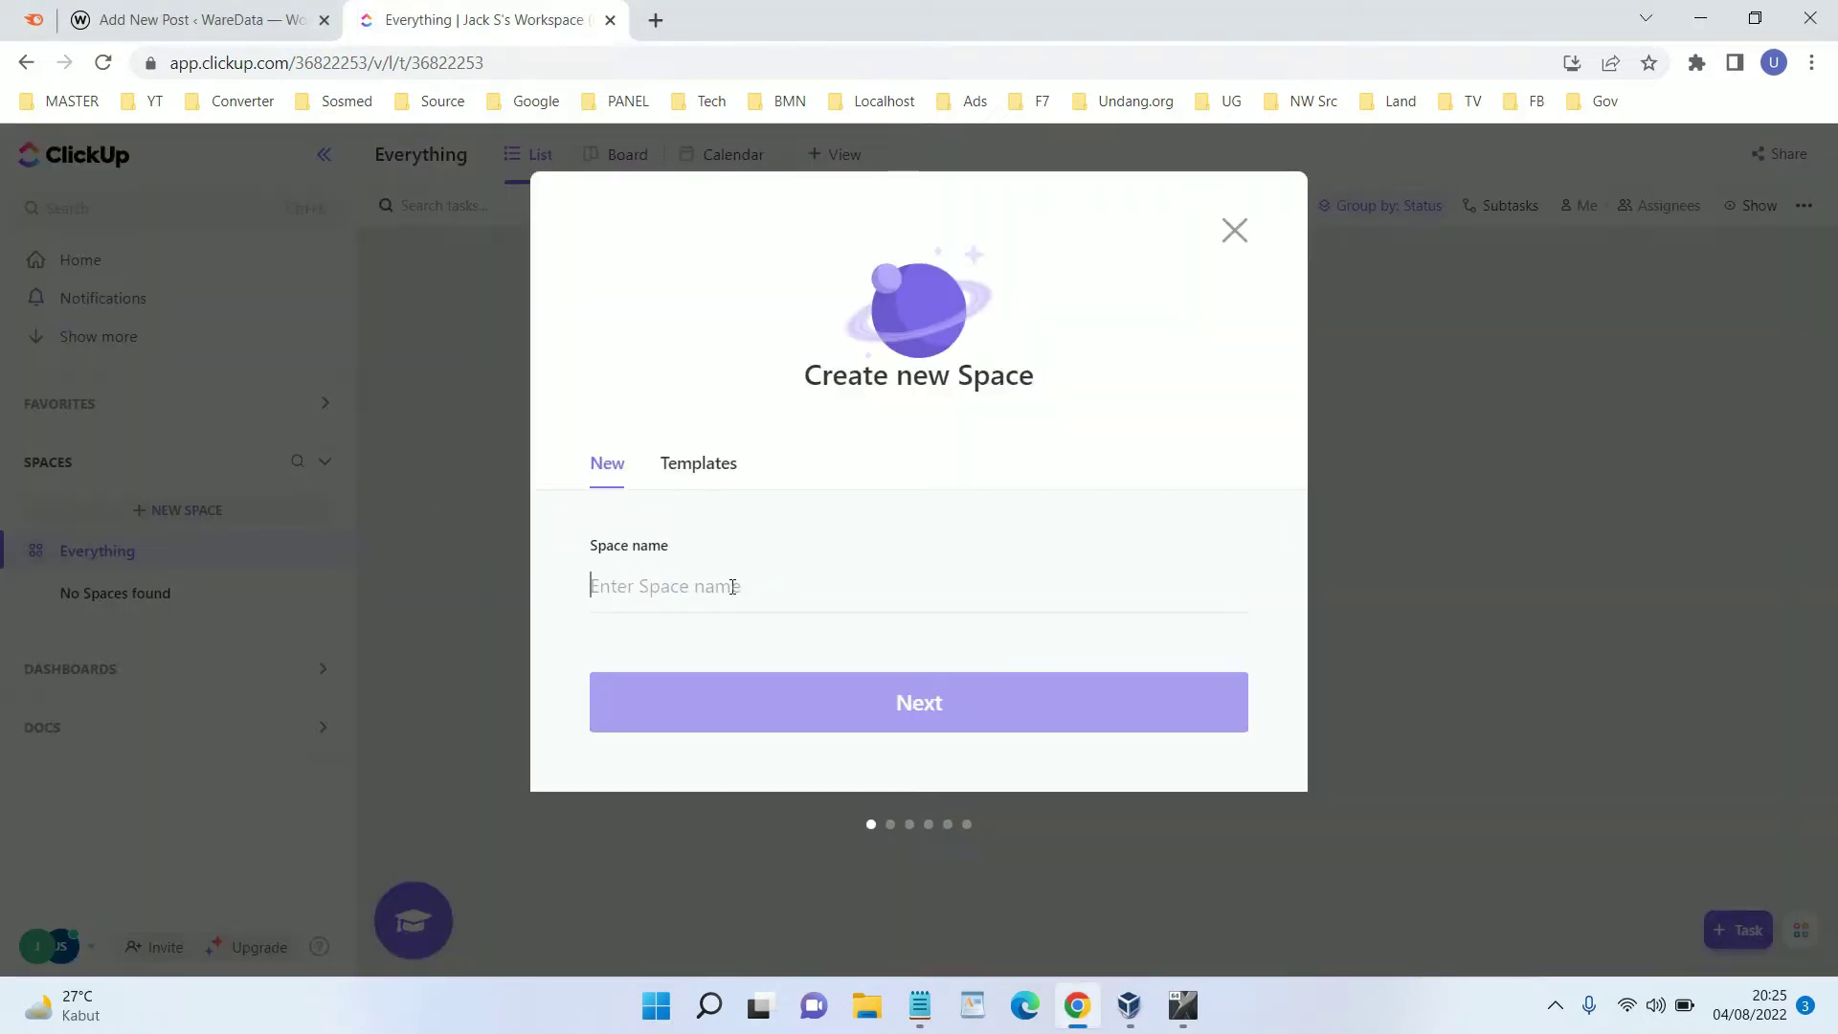
pyautogui.write('War')
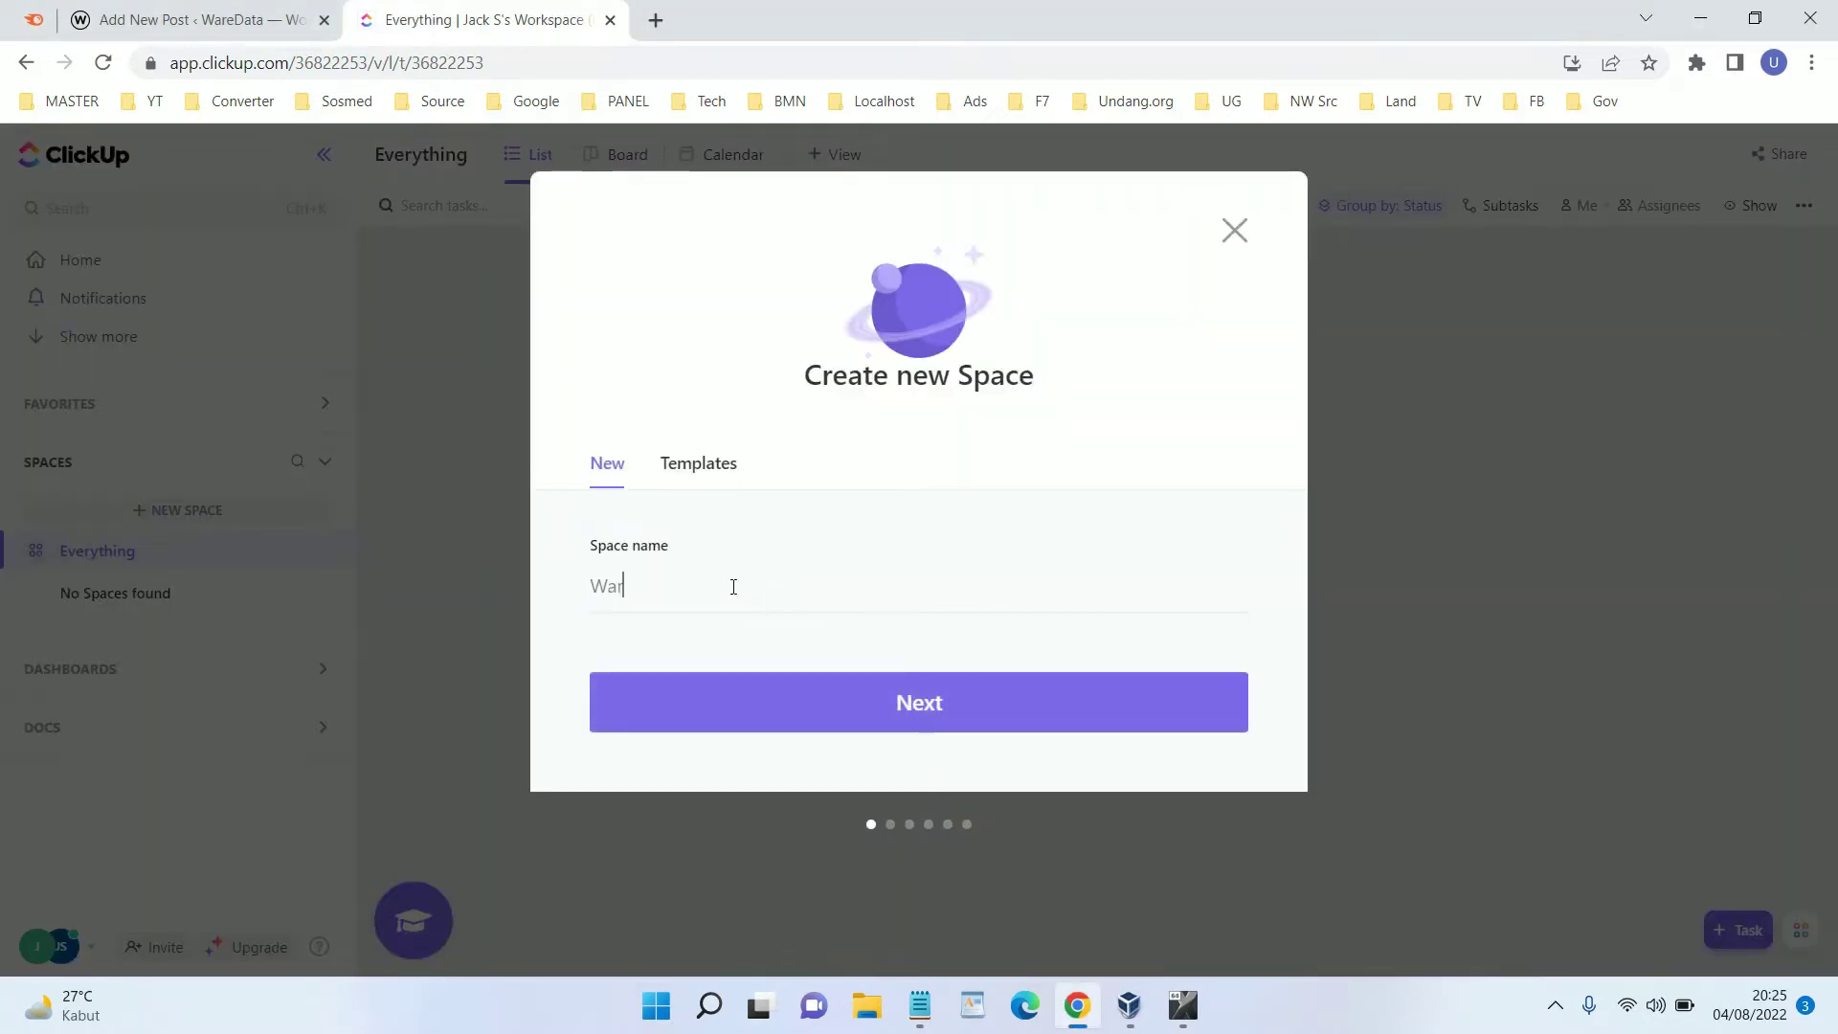
pyautogui.write('eData')
pyautogui.click(904, 701)
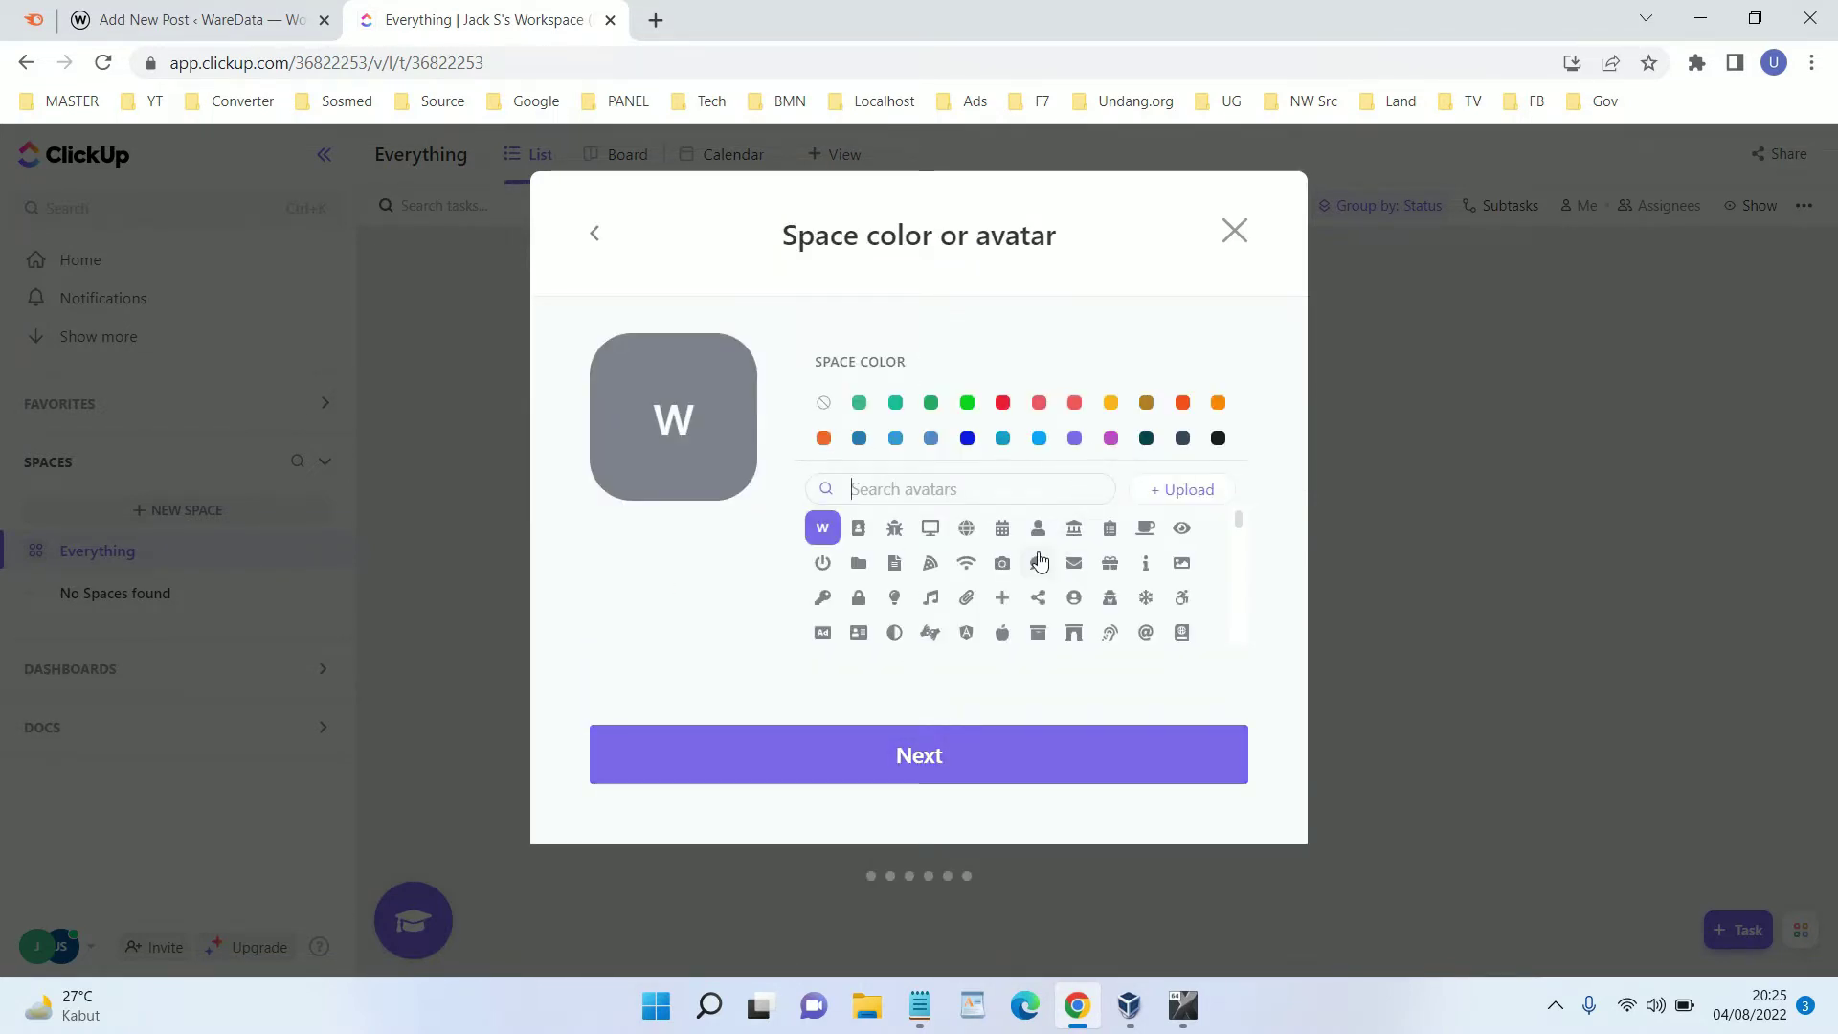
# Step: Give the new Space the bug avatar and the bright green color
pyautogui.click(896, 538)
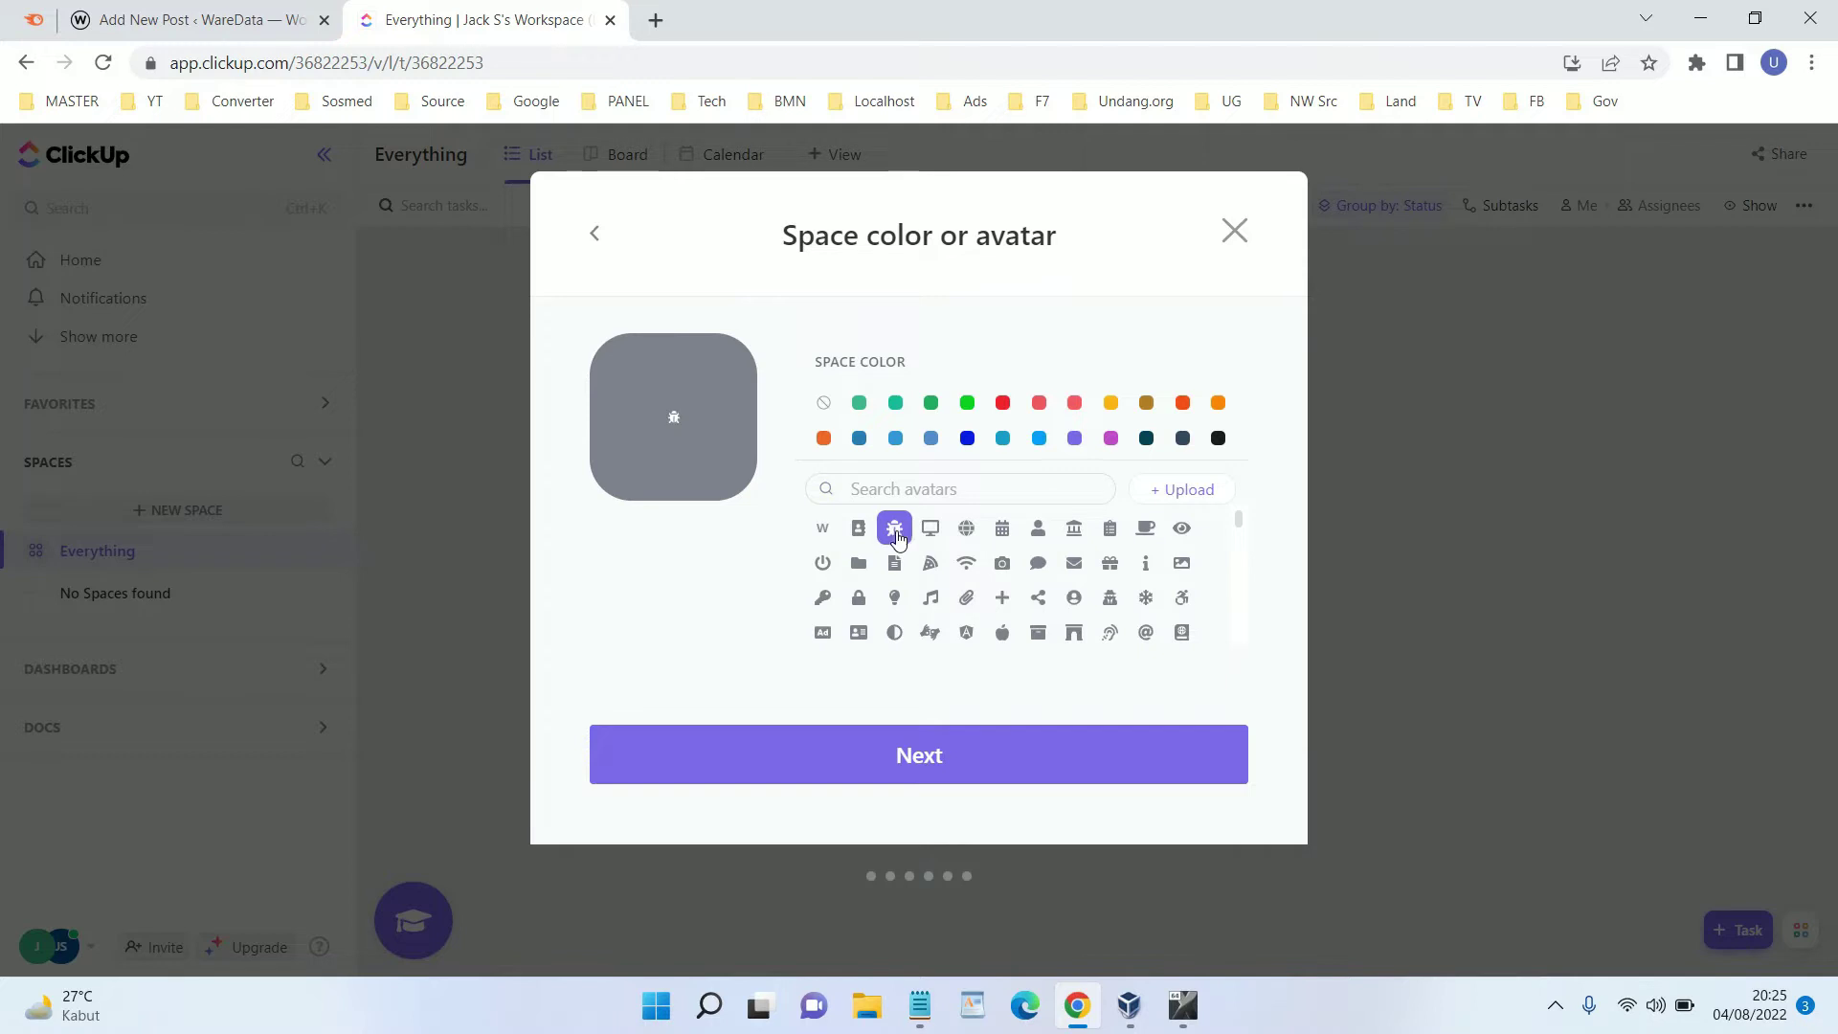
pyautogui.click(966, 403)
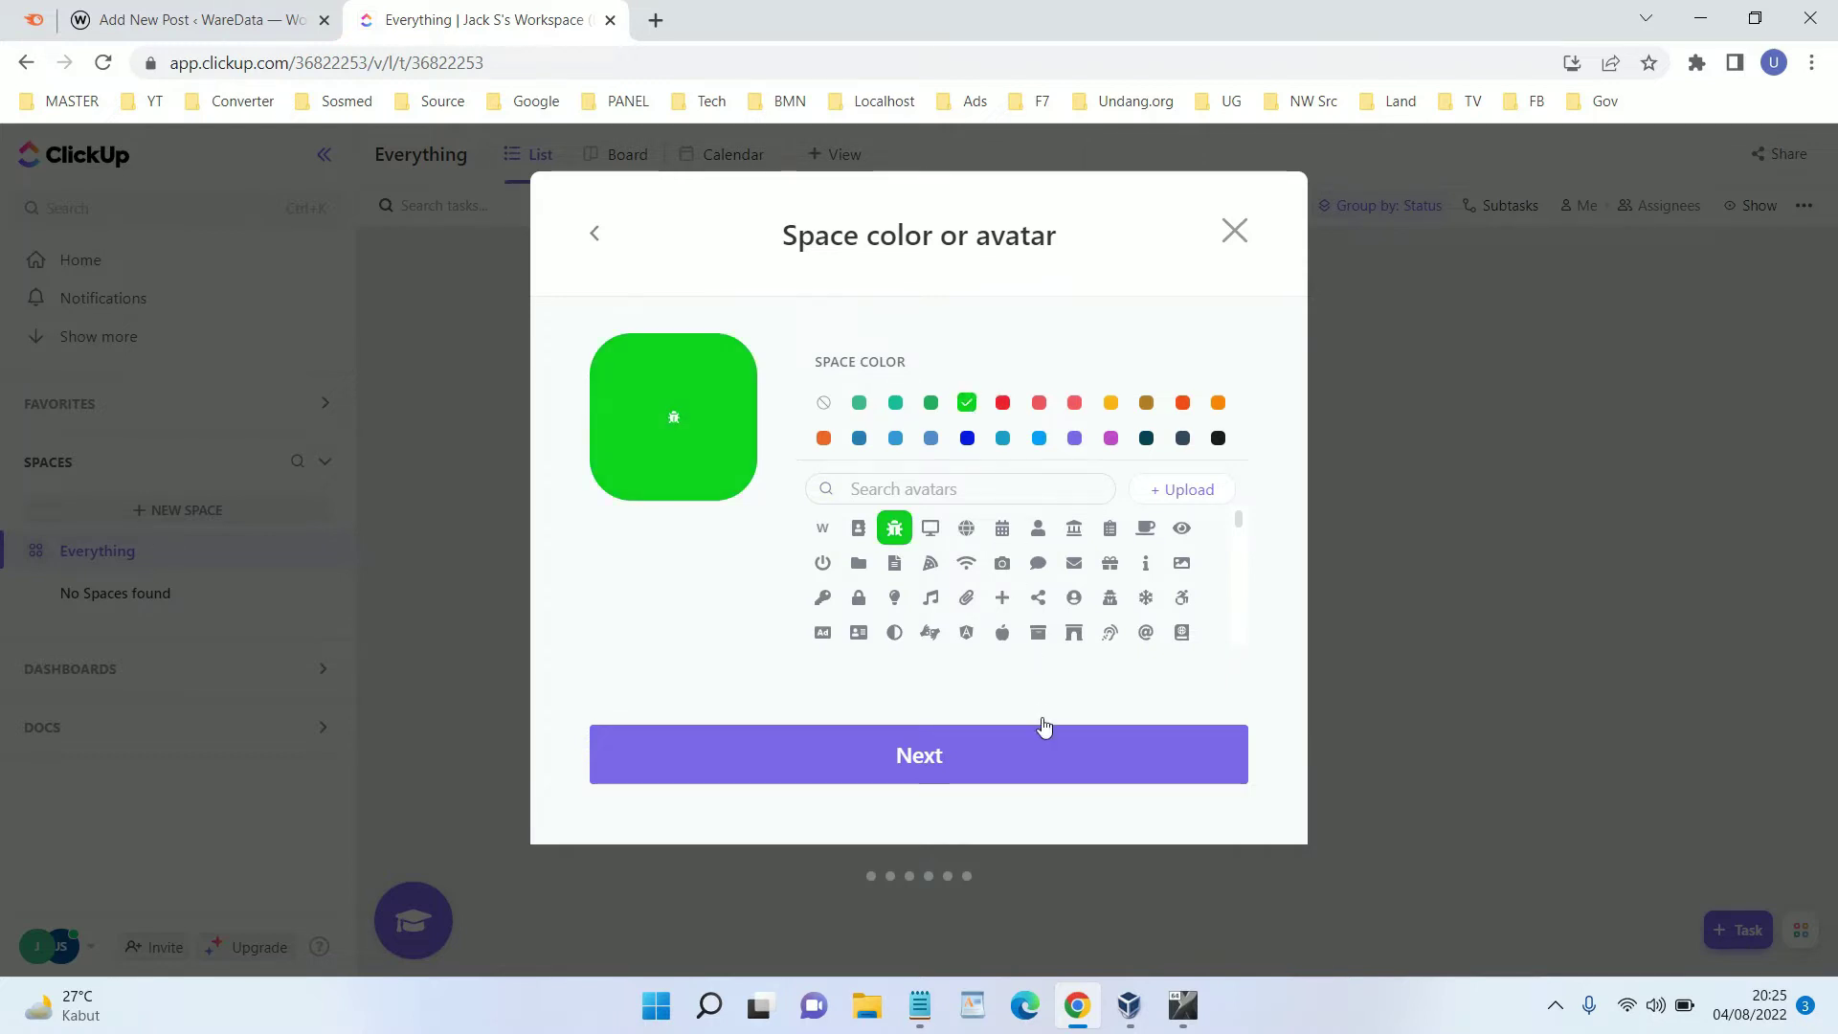
pyautogui.click(1047, 746)
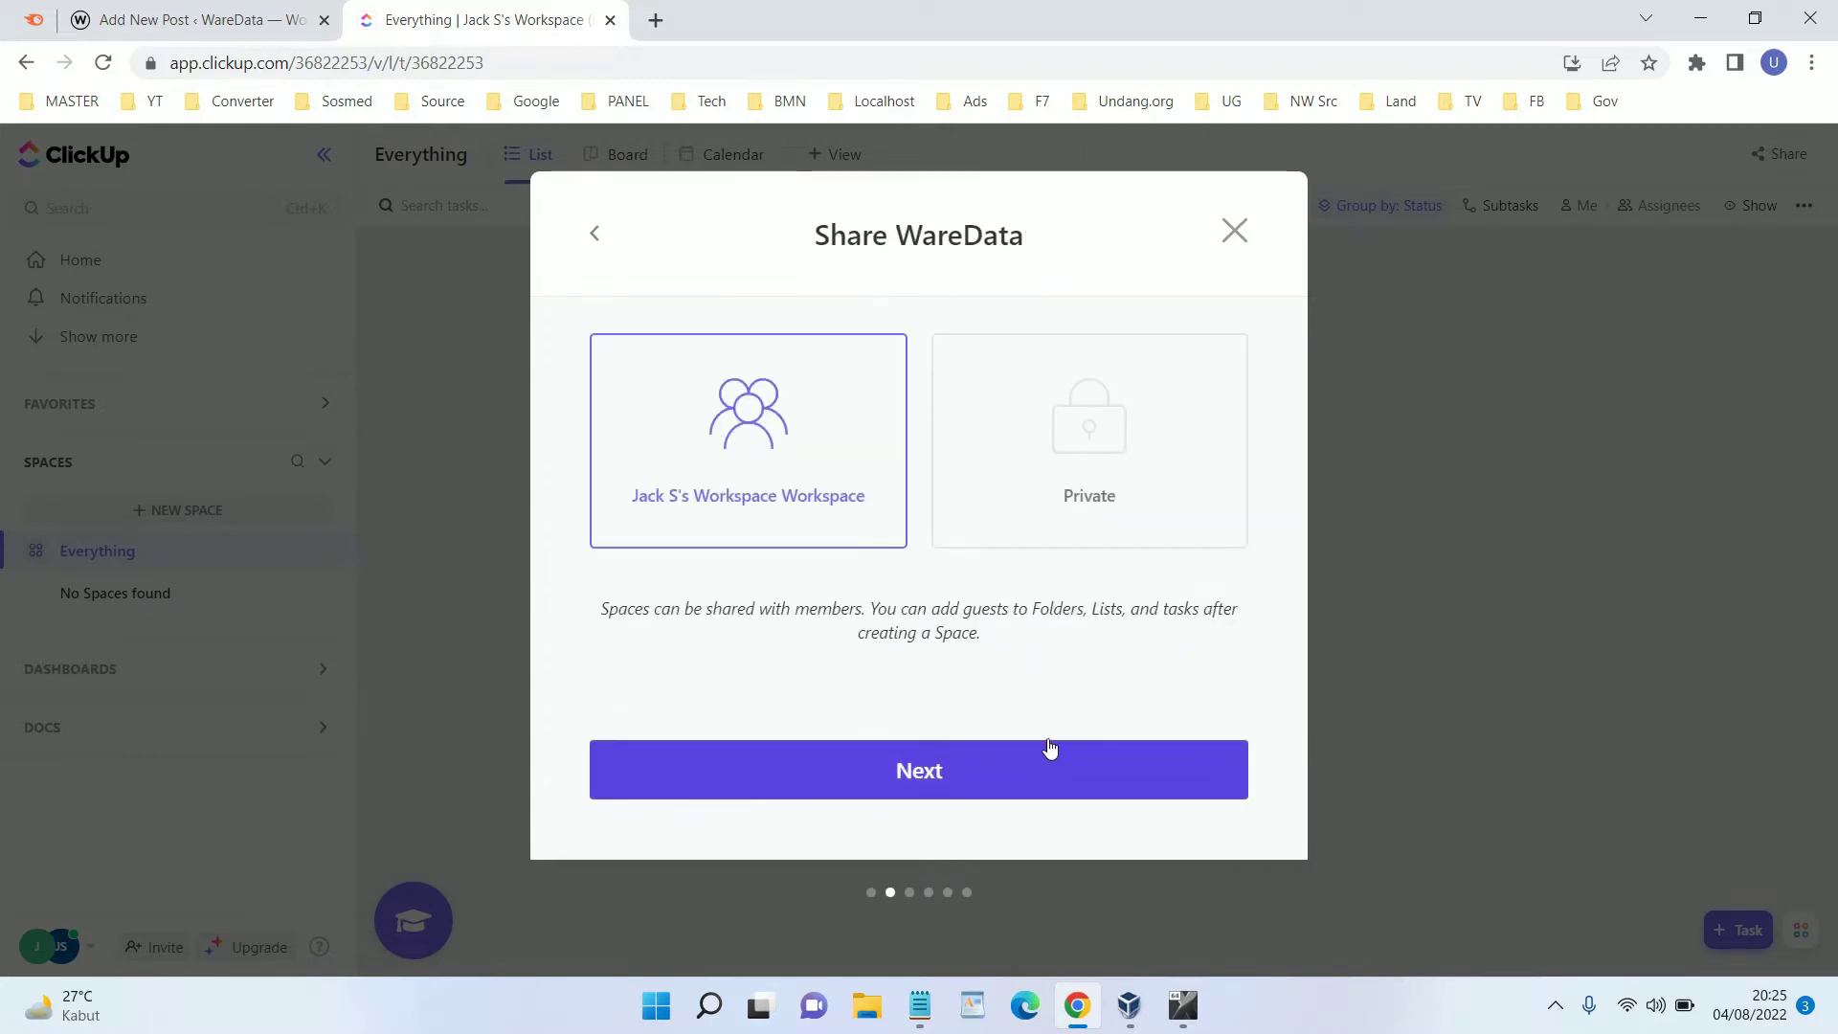
# Step: Create the WareData Space with workspace sharing and the default task statuses, ClickApps and views
pyautogui.click(1009, 777)
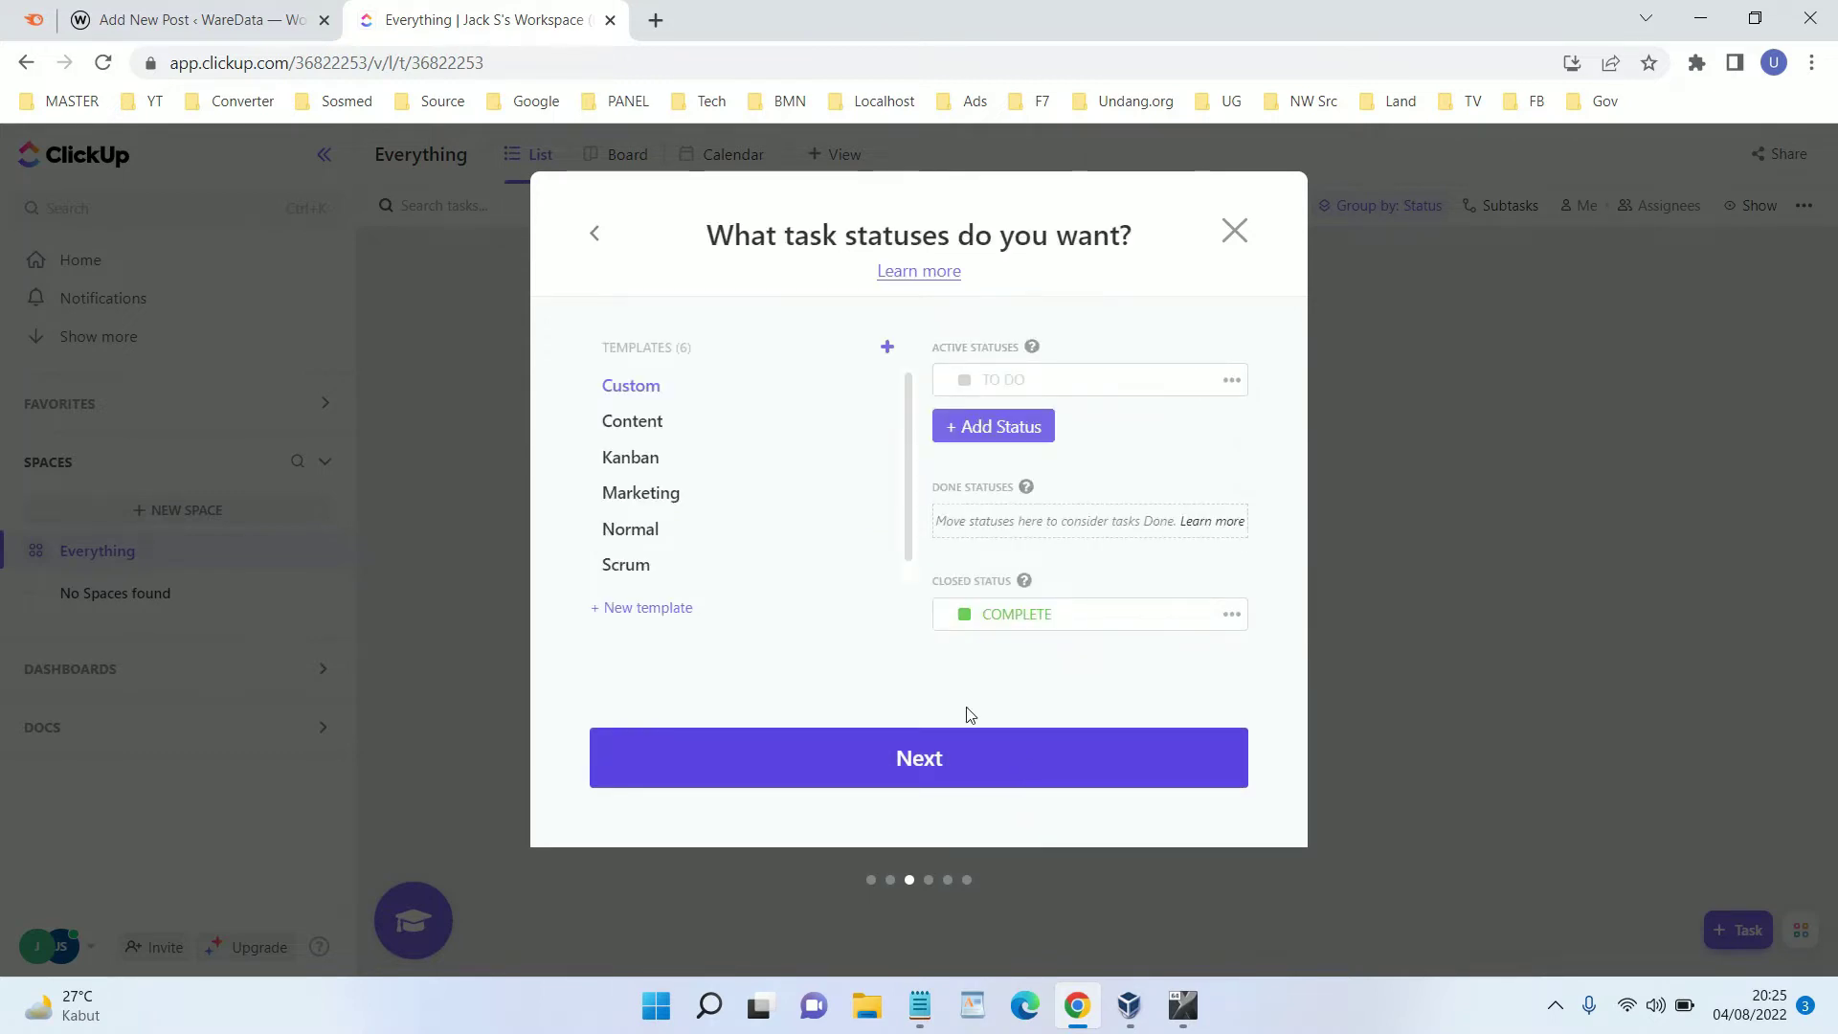
pyautogui.click(963, 750)
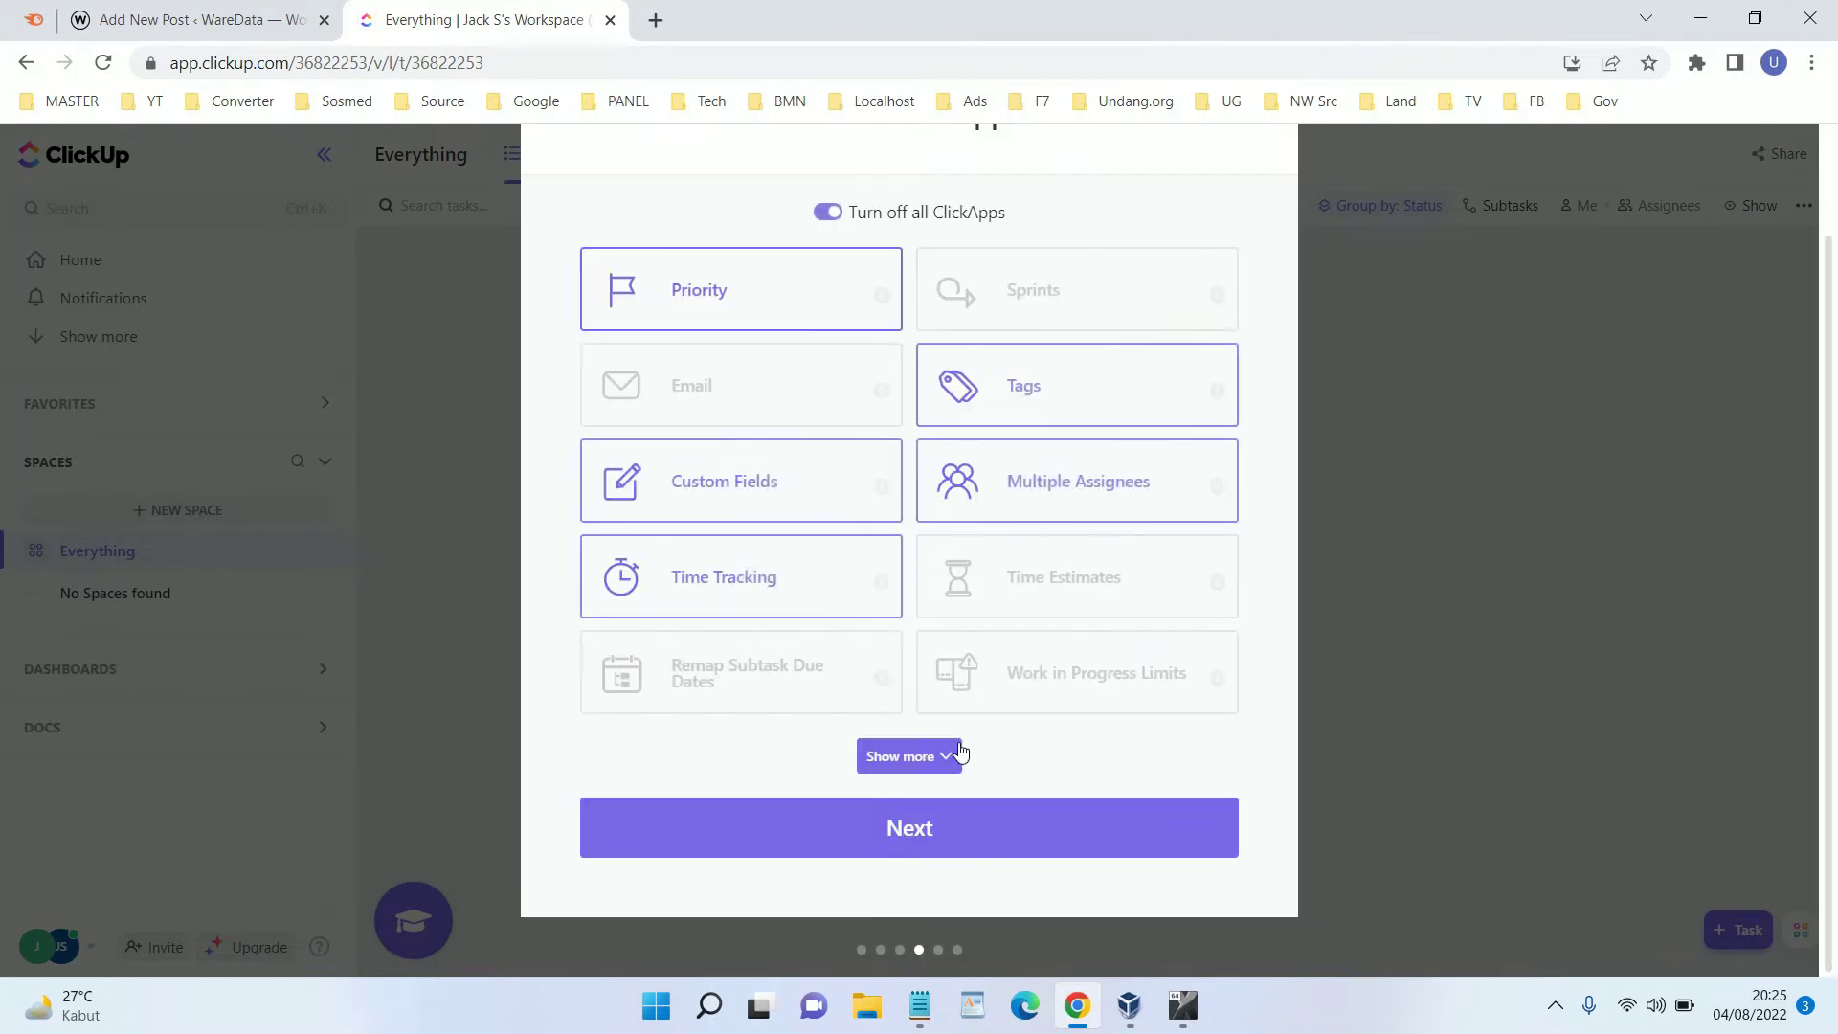
pyautogui.click(1000, 840)
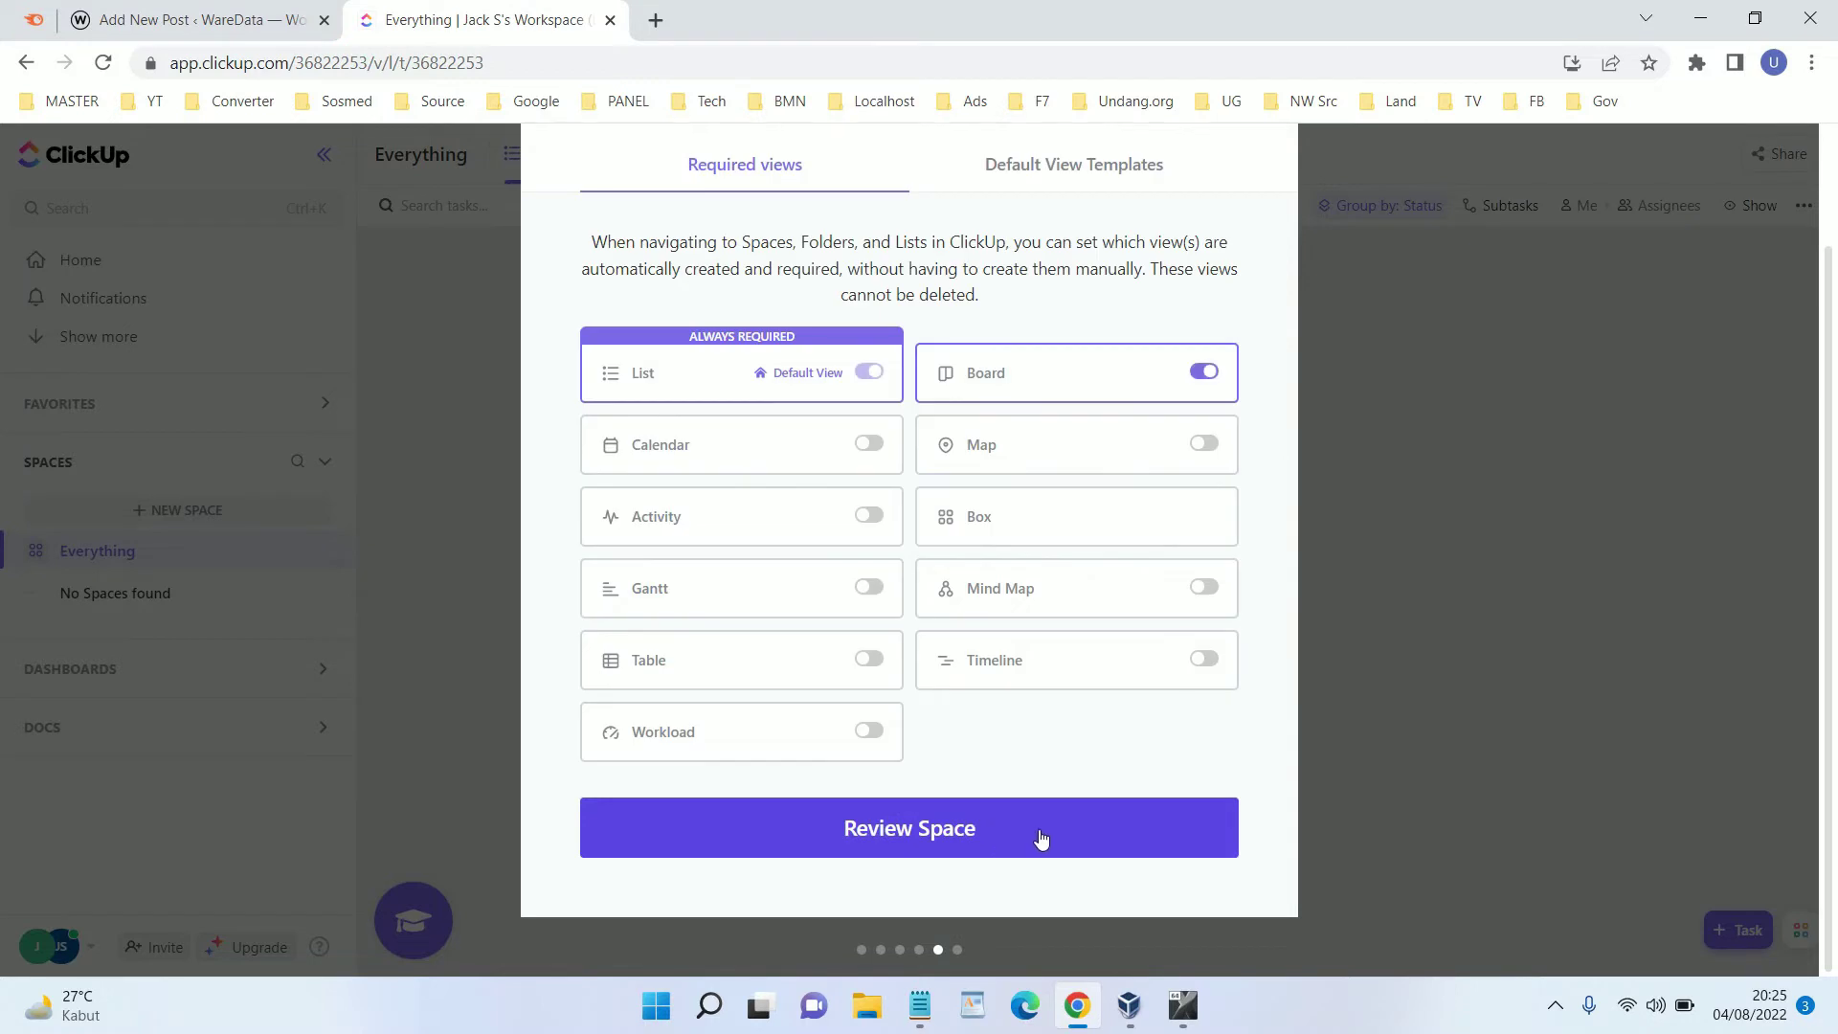
pyautogui.click(1003, 854)
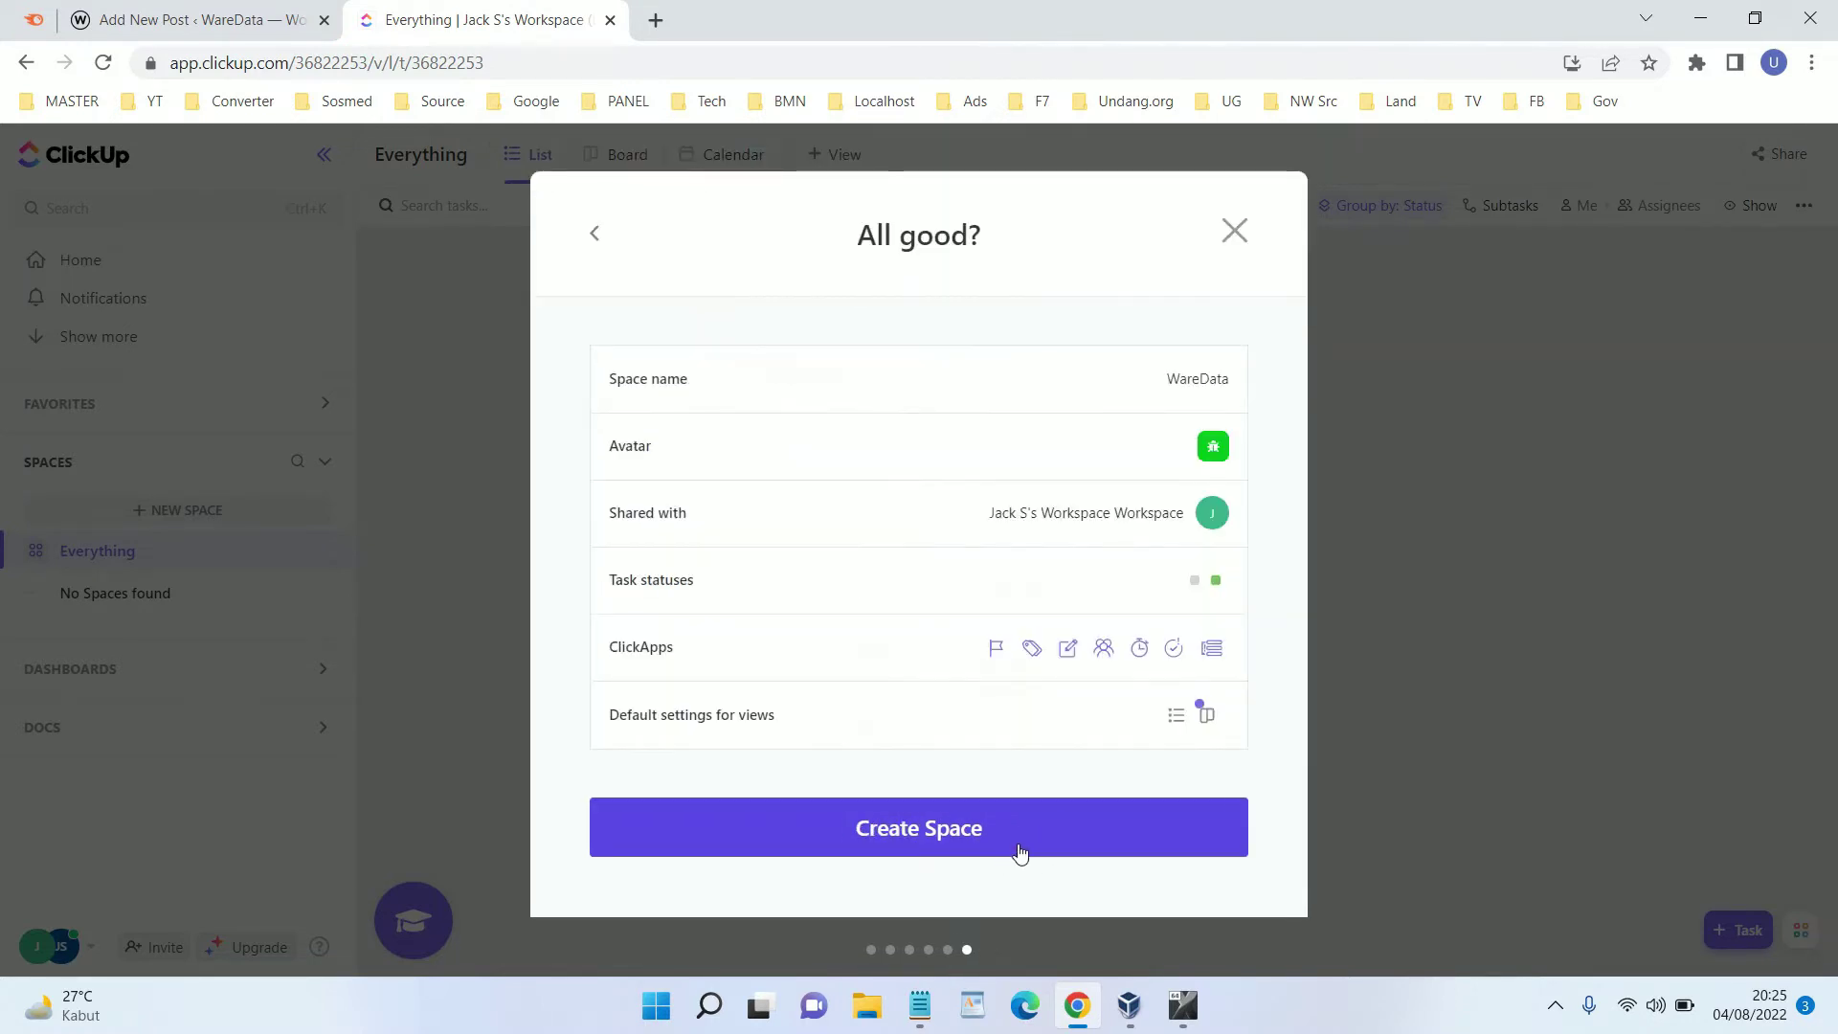
pyautogui.click(1017, 851)
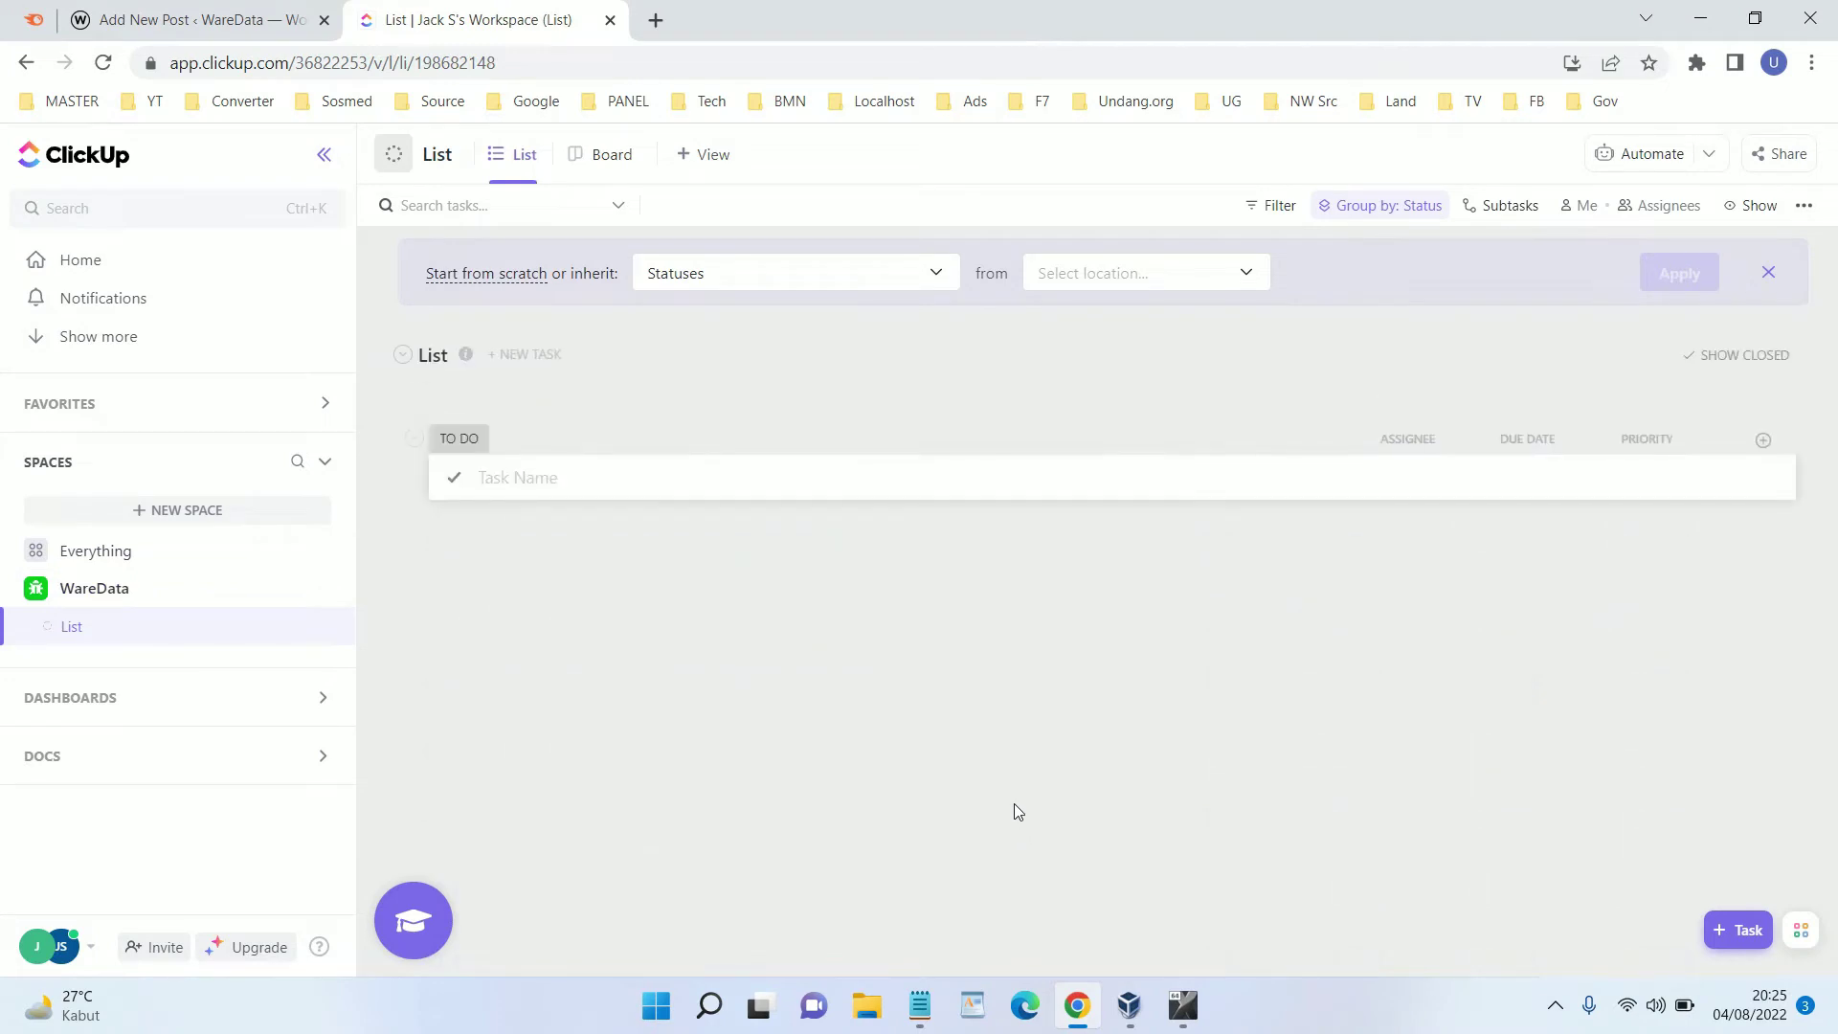
# Step: Browse templates for the WareData Space and choose to use the Task Management folder template
pyautogui.click(253, 588)
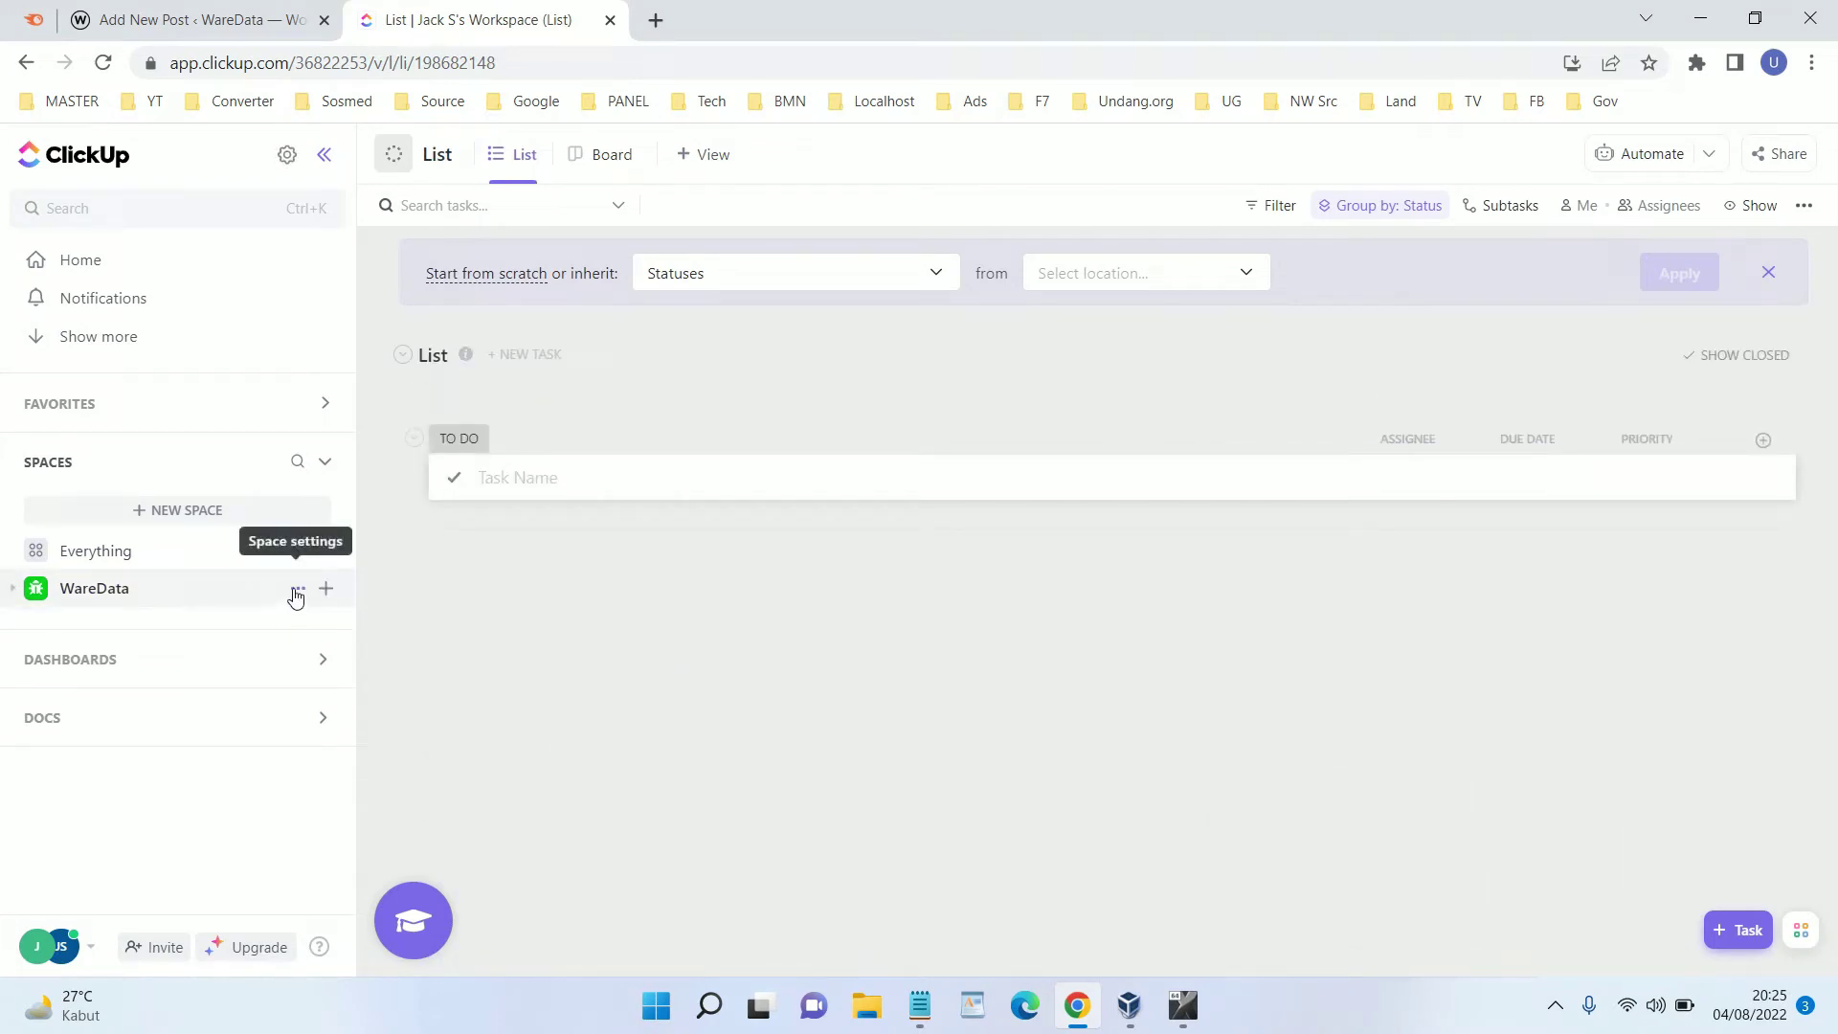
pyautogui.click(297, 589)
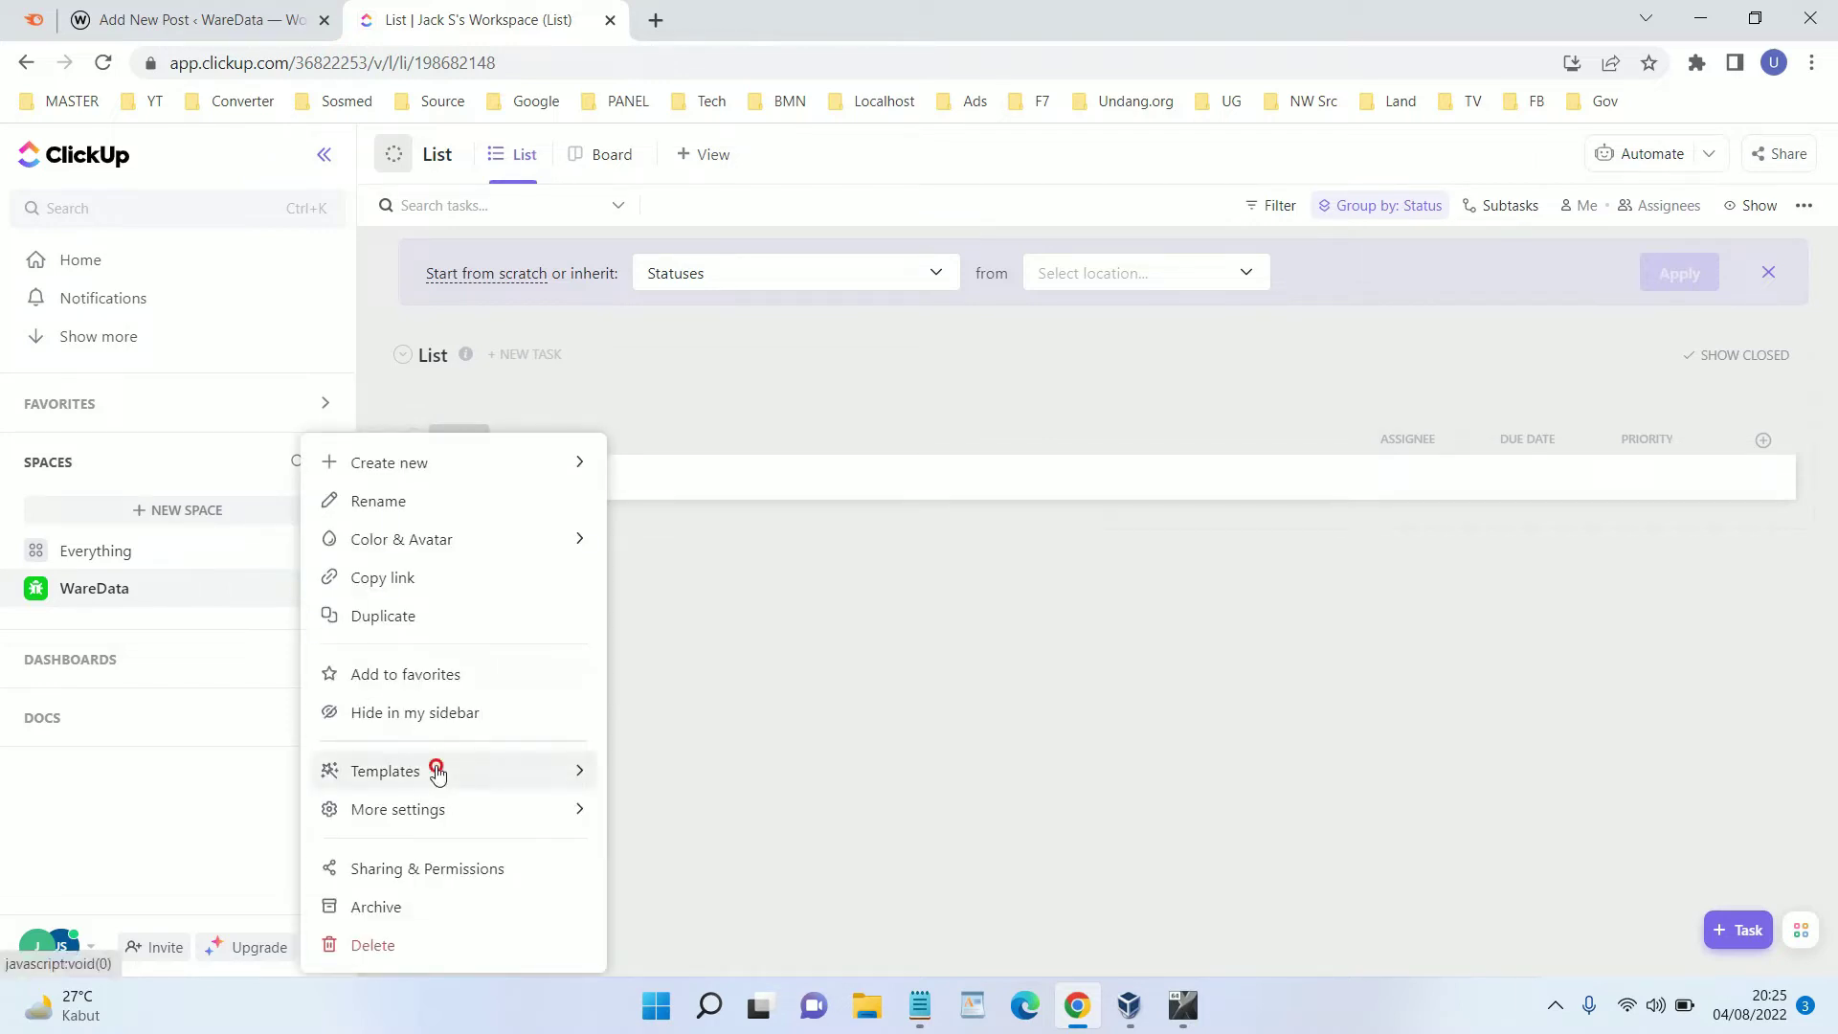
pyautogui.moveTo(439, 771)
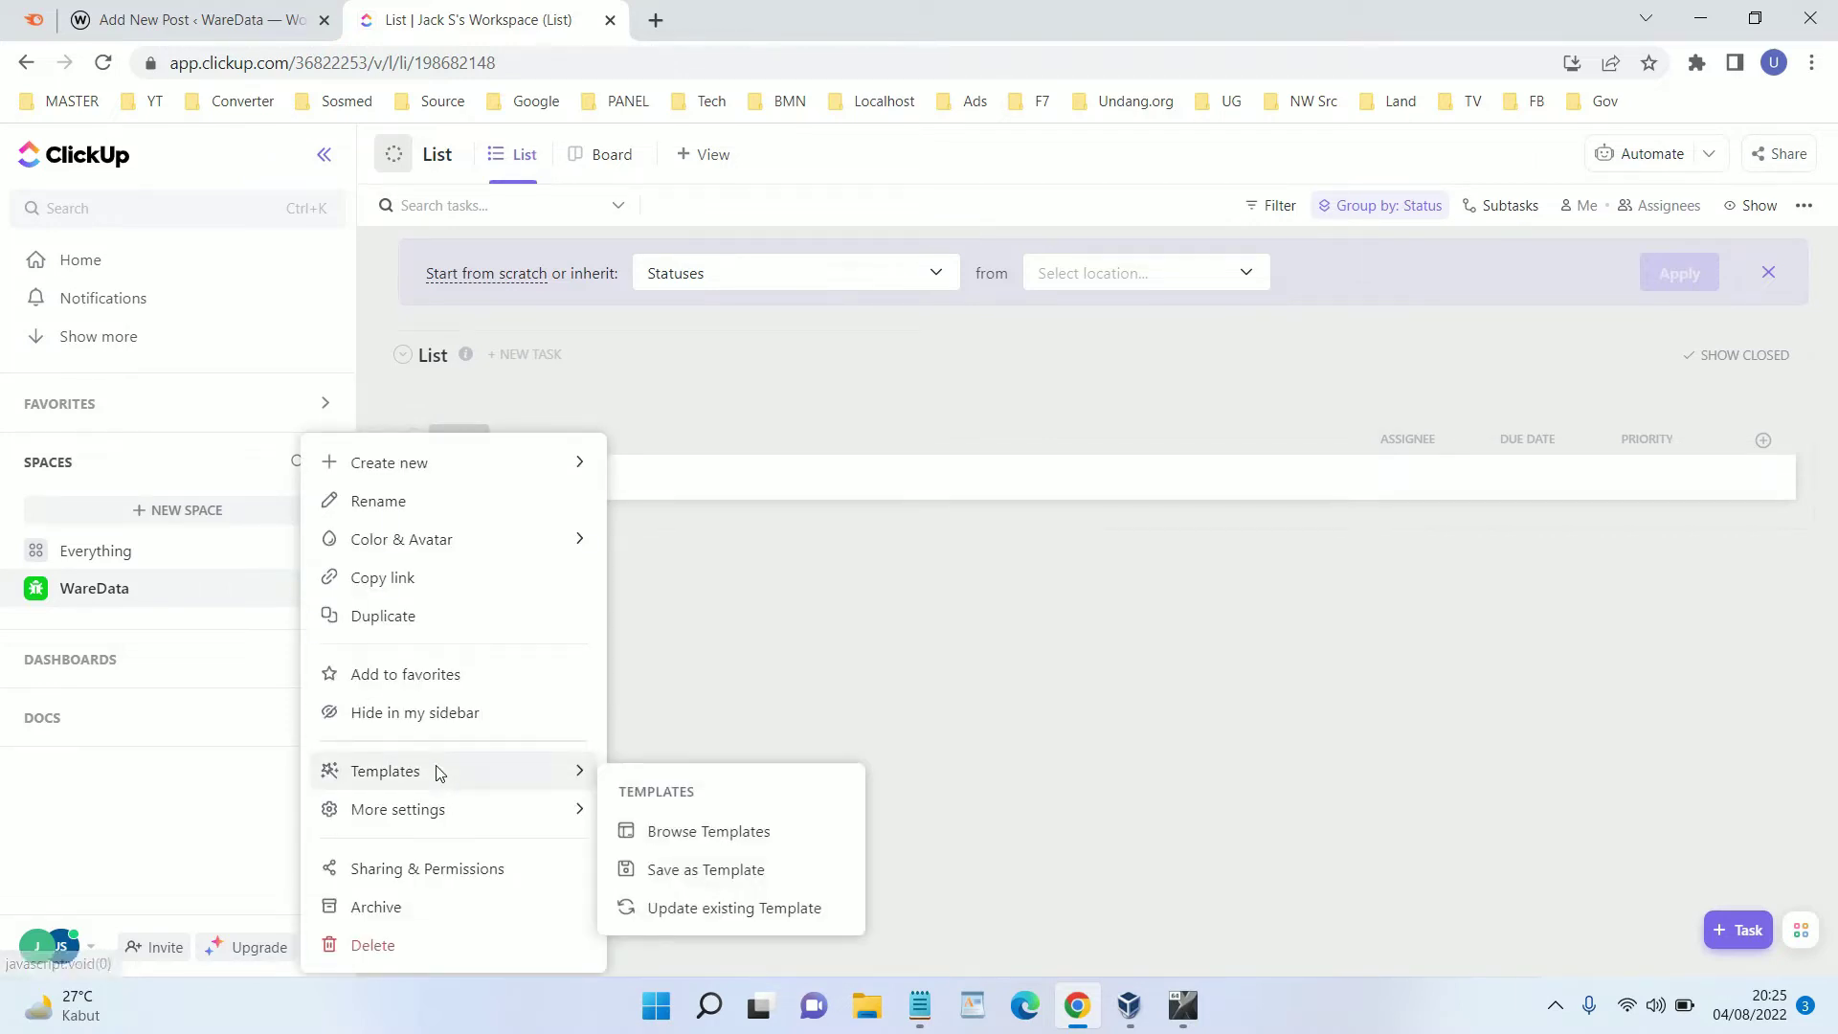
pyautogui.click(754, 831)
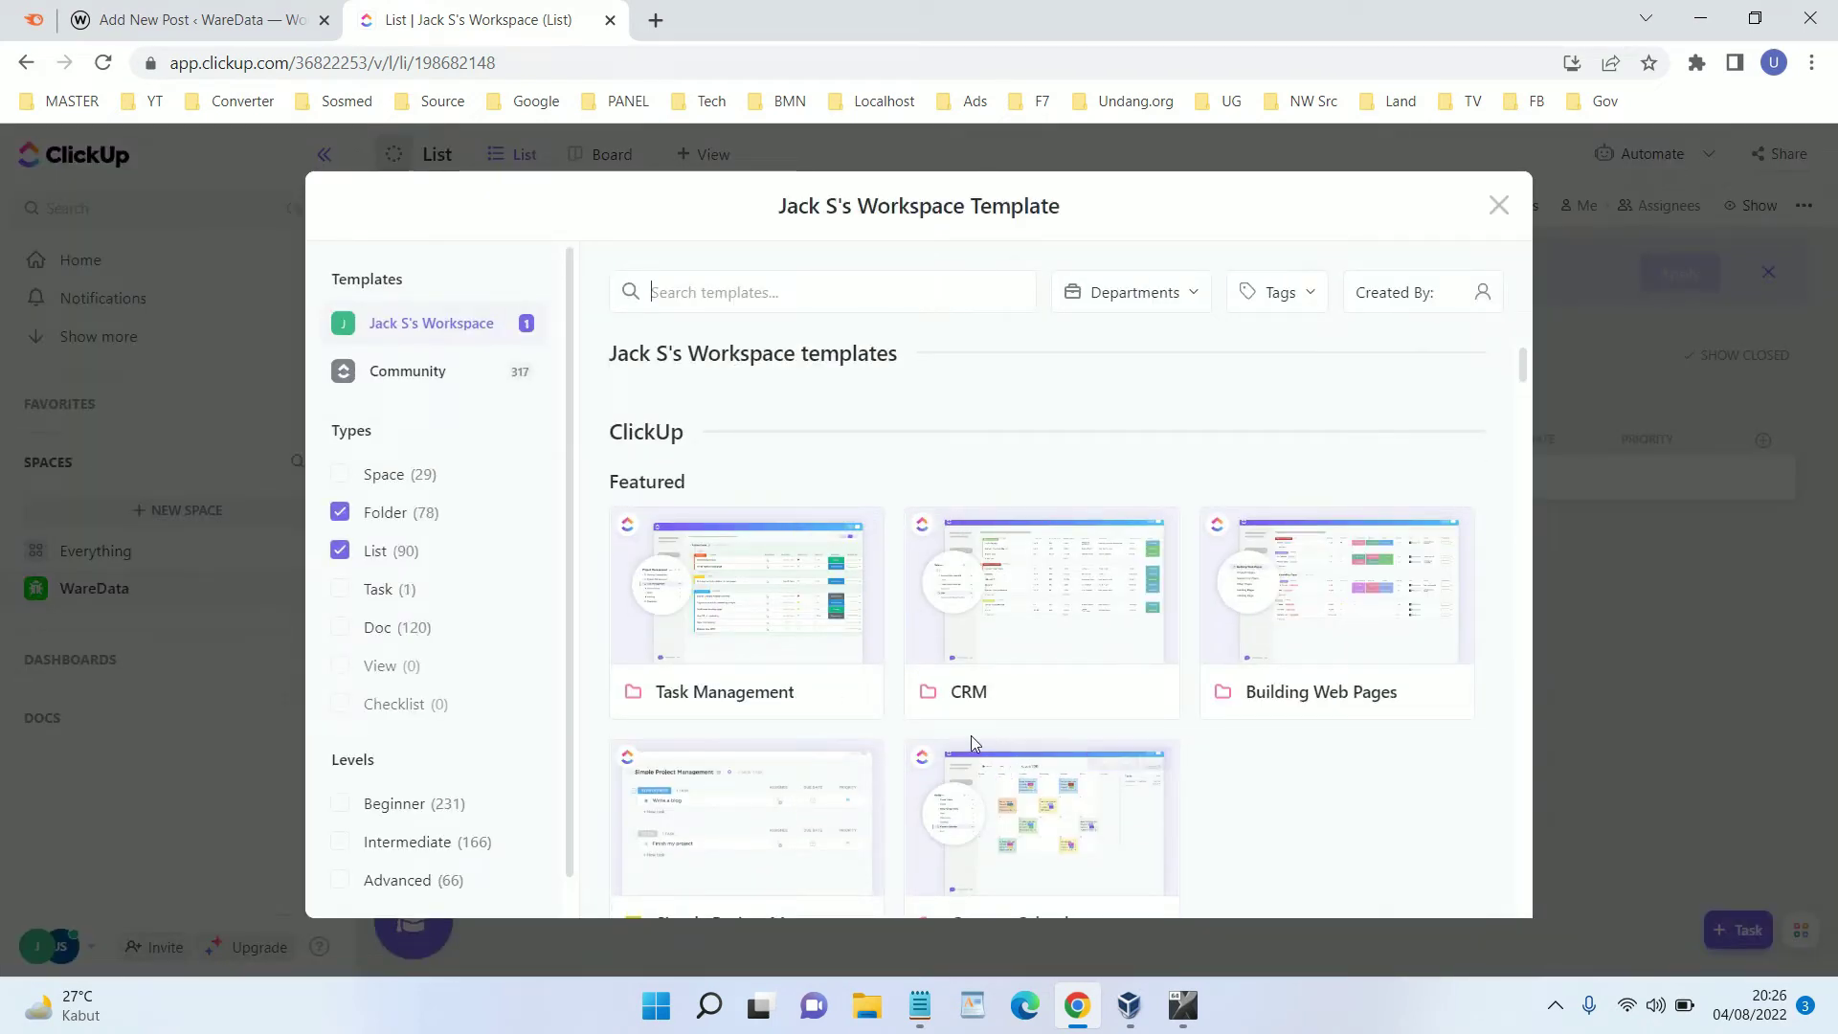
pyautogui.click(746, 609)
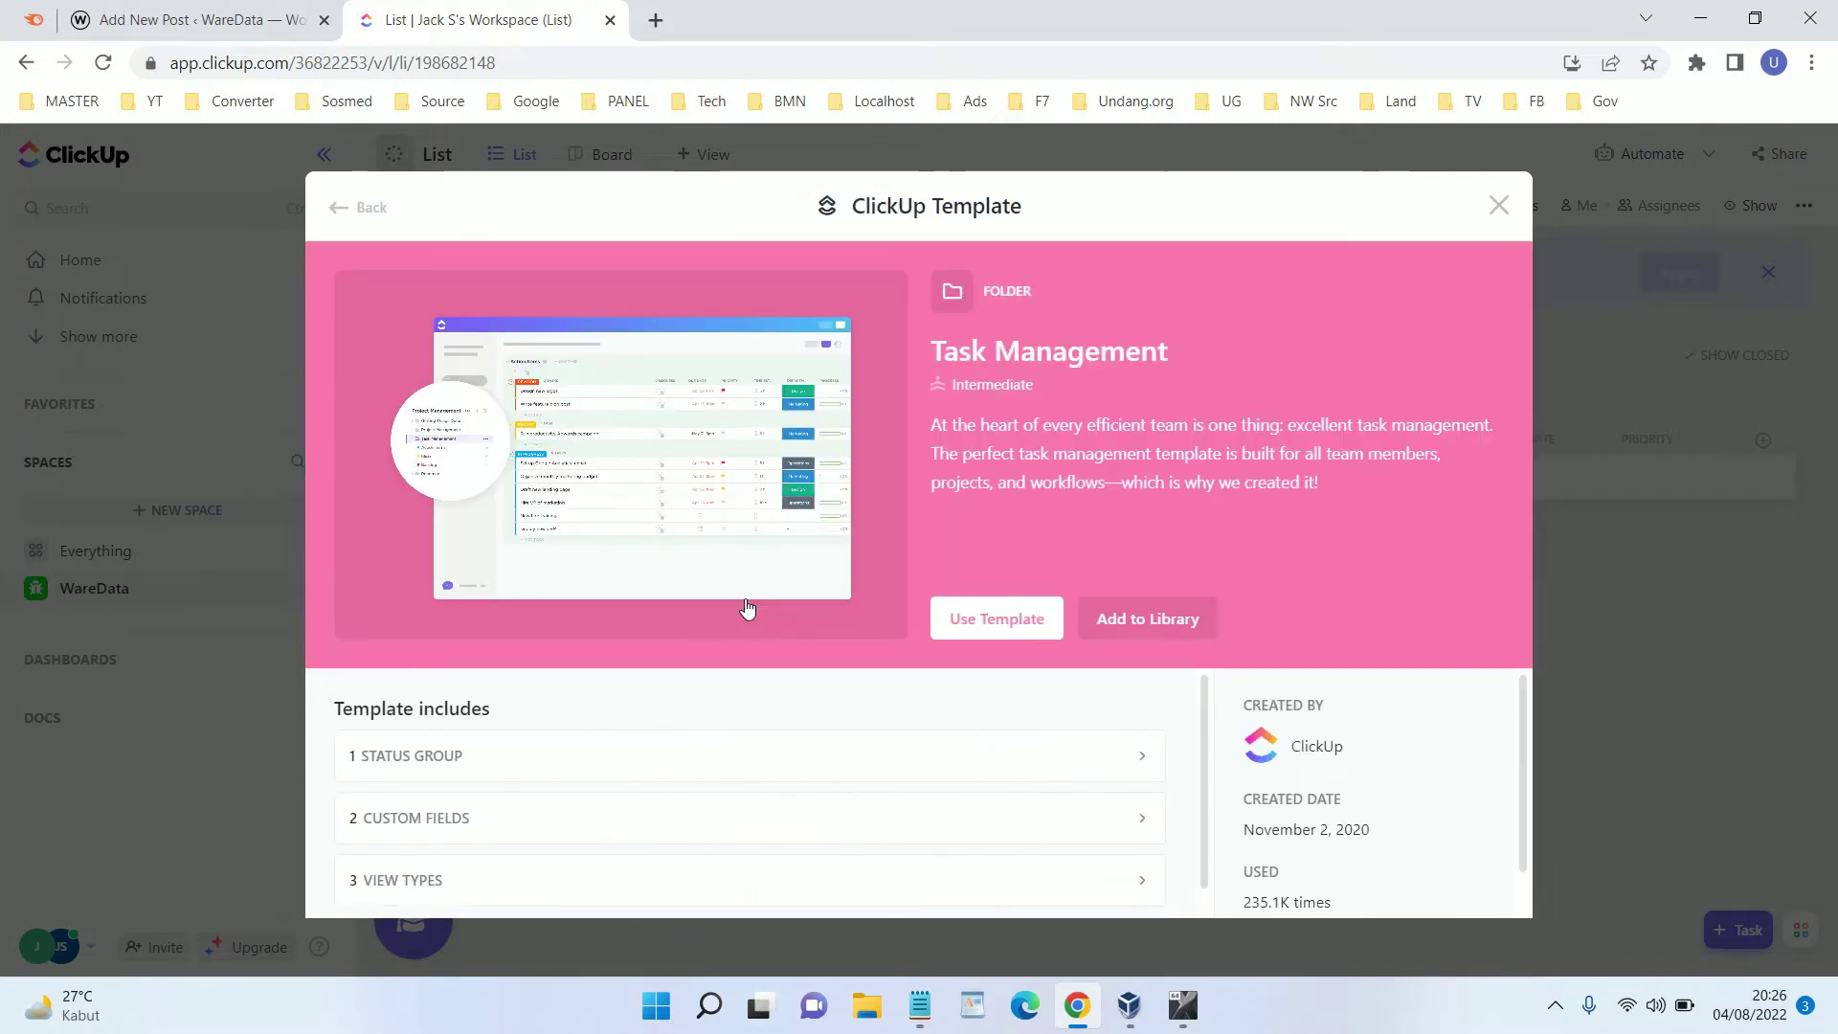
pyautogui.click(1033, 622)
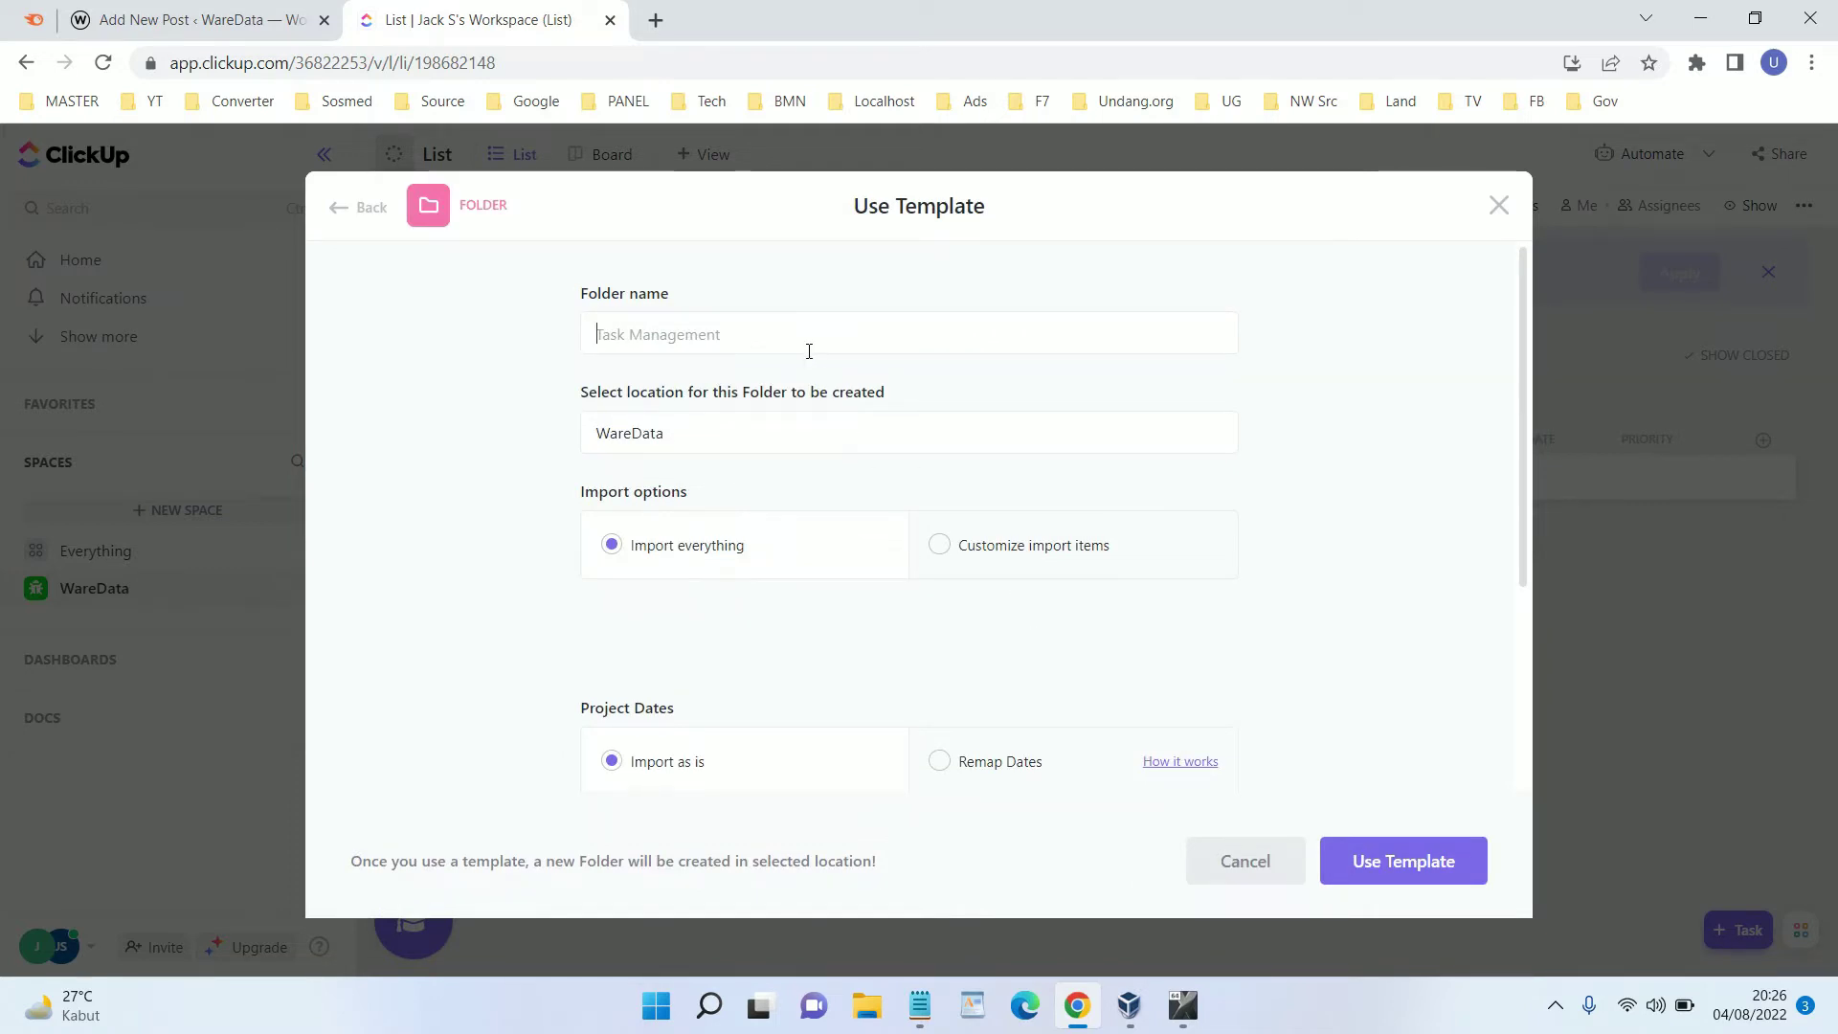
# Step: Name the template's folder Task Management and create it in WareData with everything imported
pyautogui.write('Task Man')
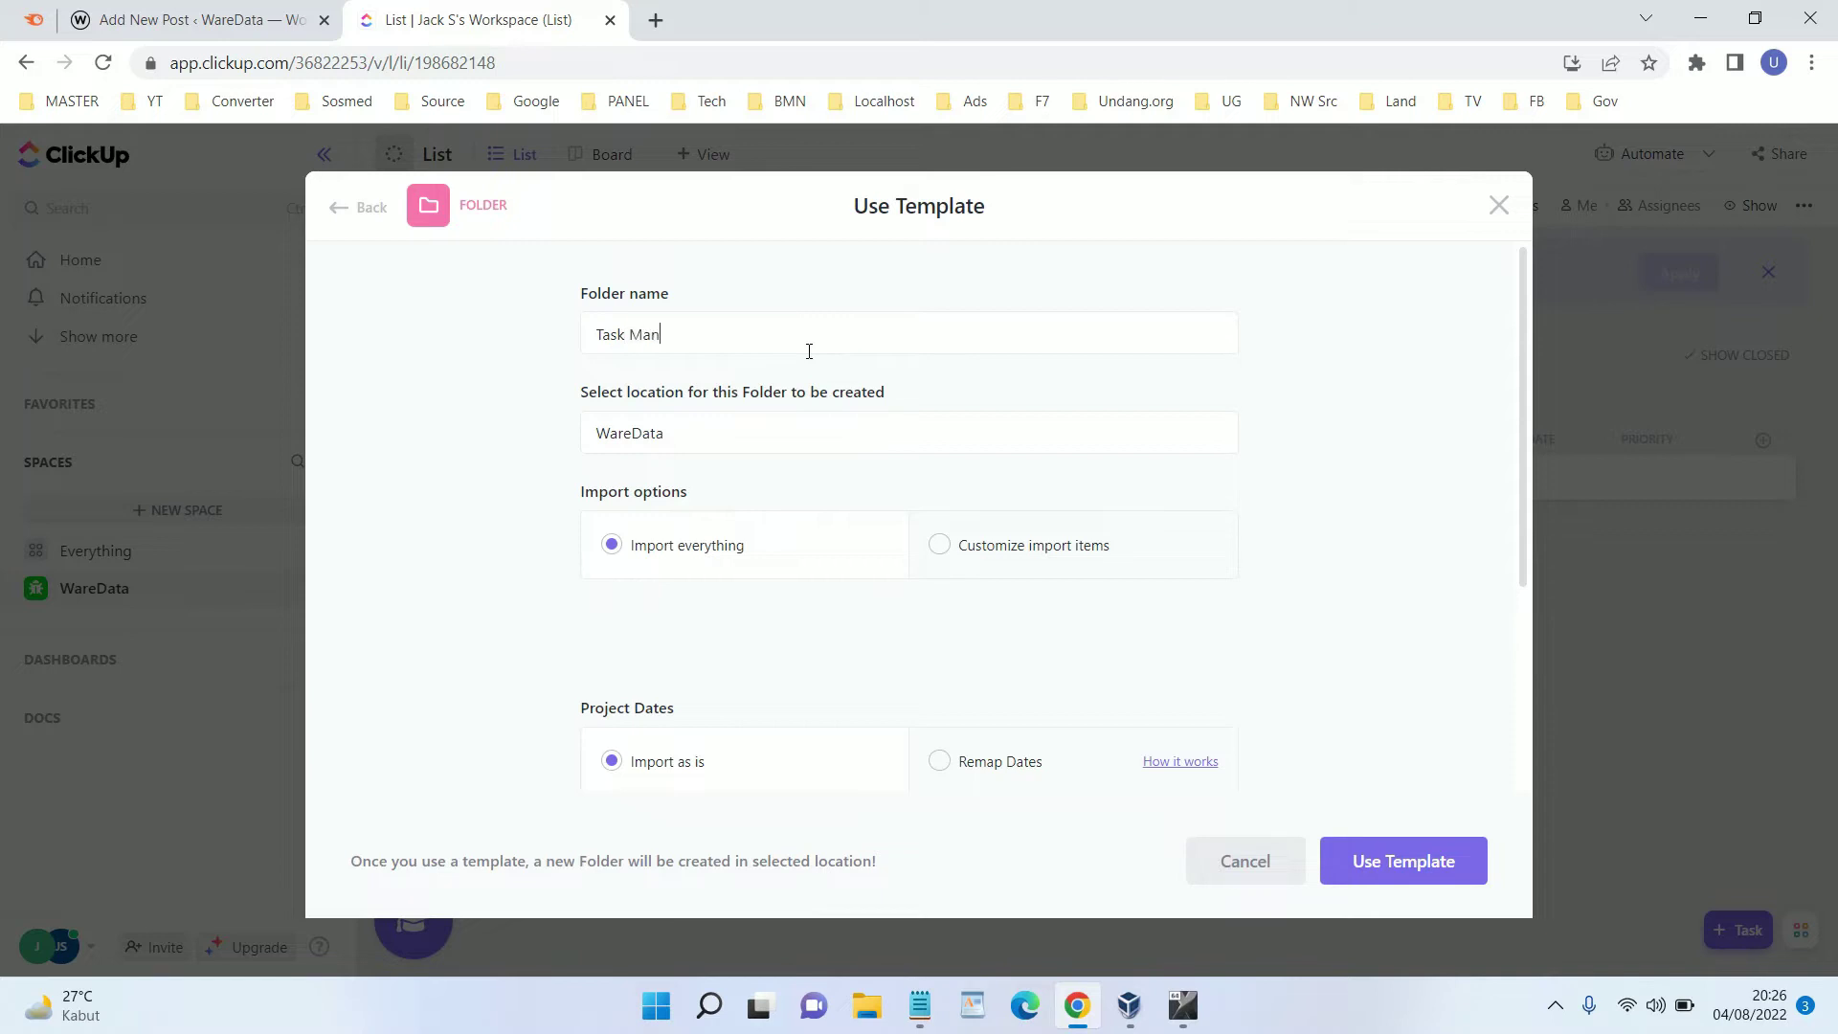
pyautogui.write('agement')
pyautogui.click(1431, 859)
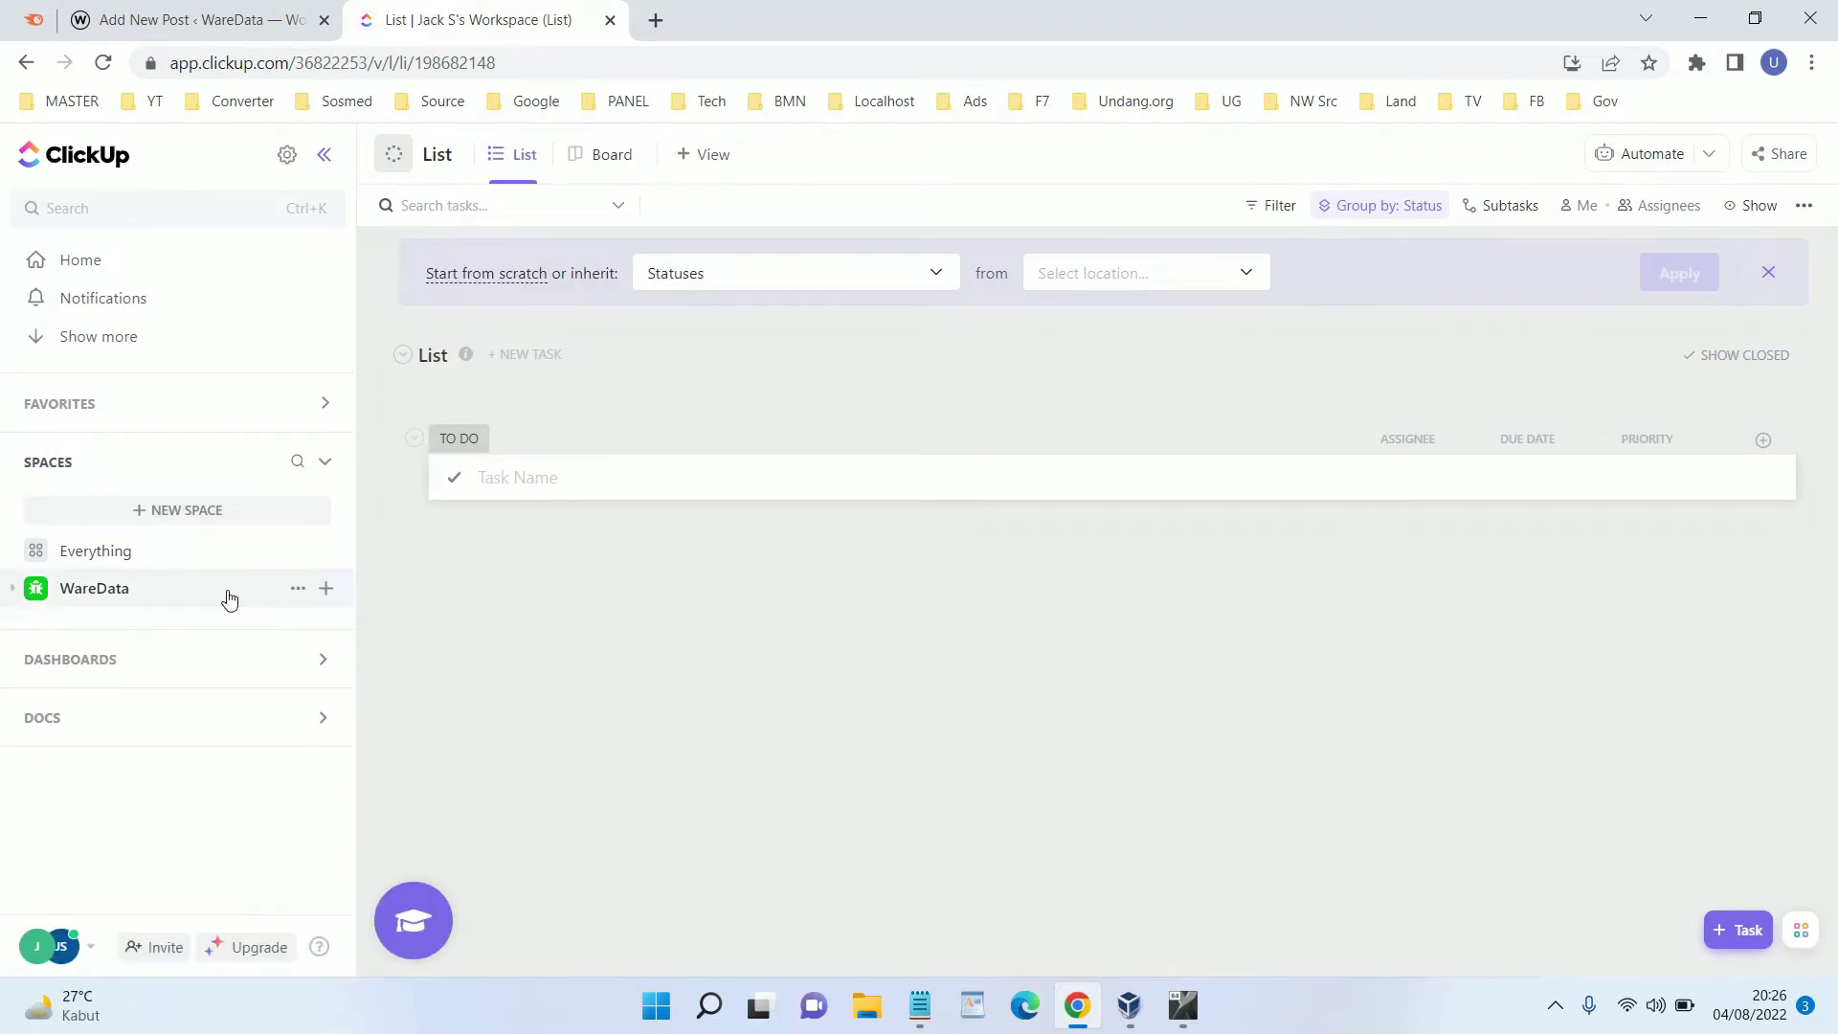
# Step: Reload the page, dismiss the download prompts and open the Task Management folder in WareData
pyautogui.press('F5')
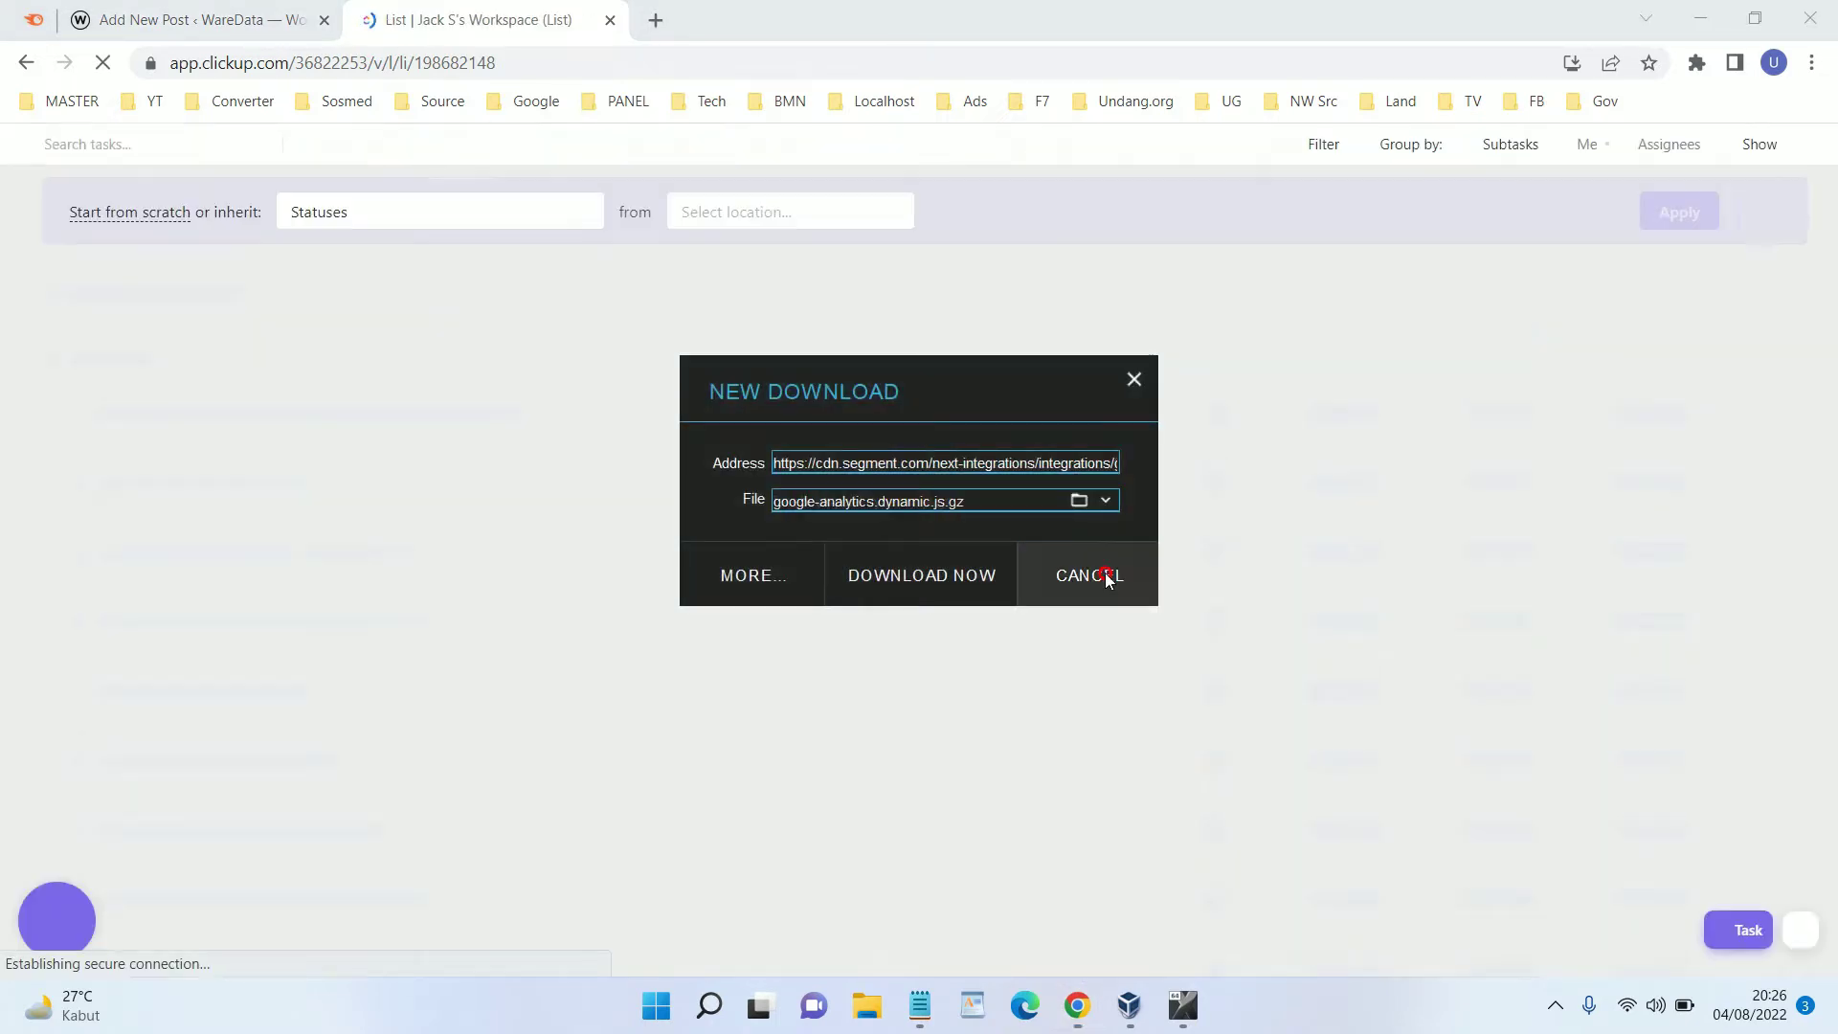
pyautogui.click(1099, 575)
pyautogui.click(1129, 579)
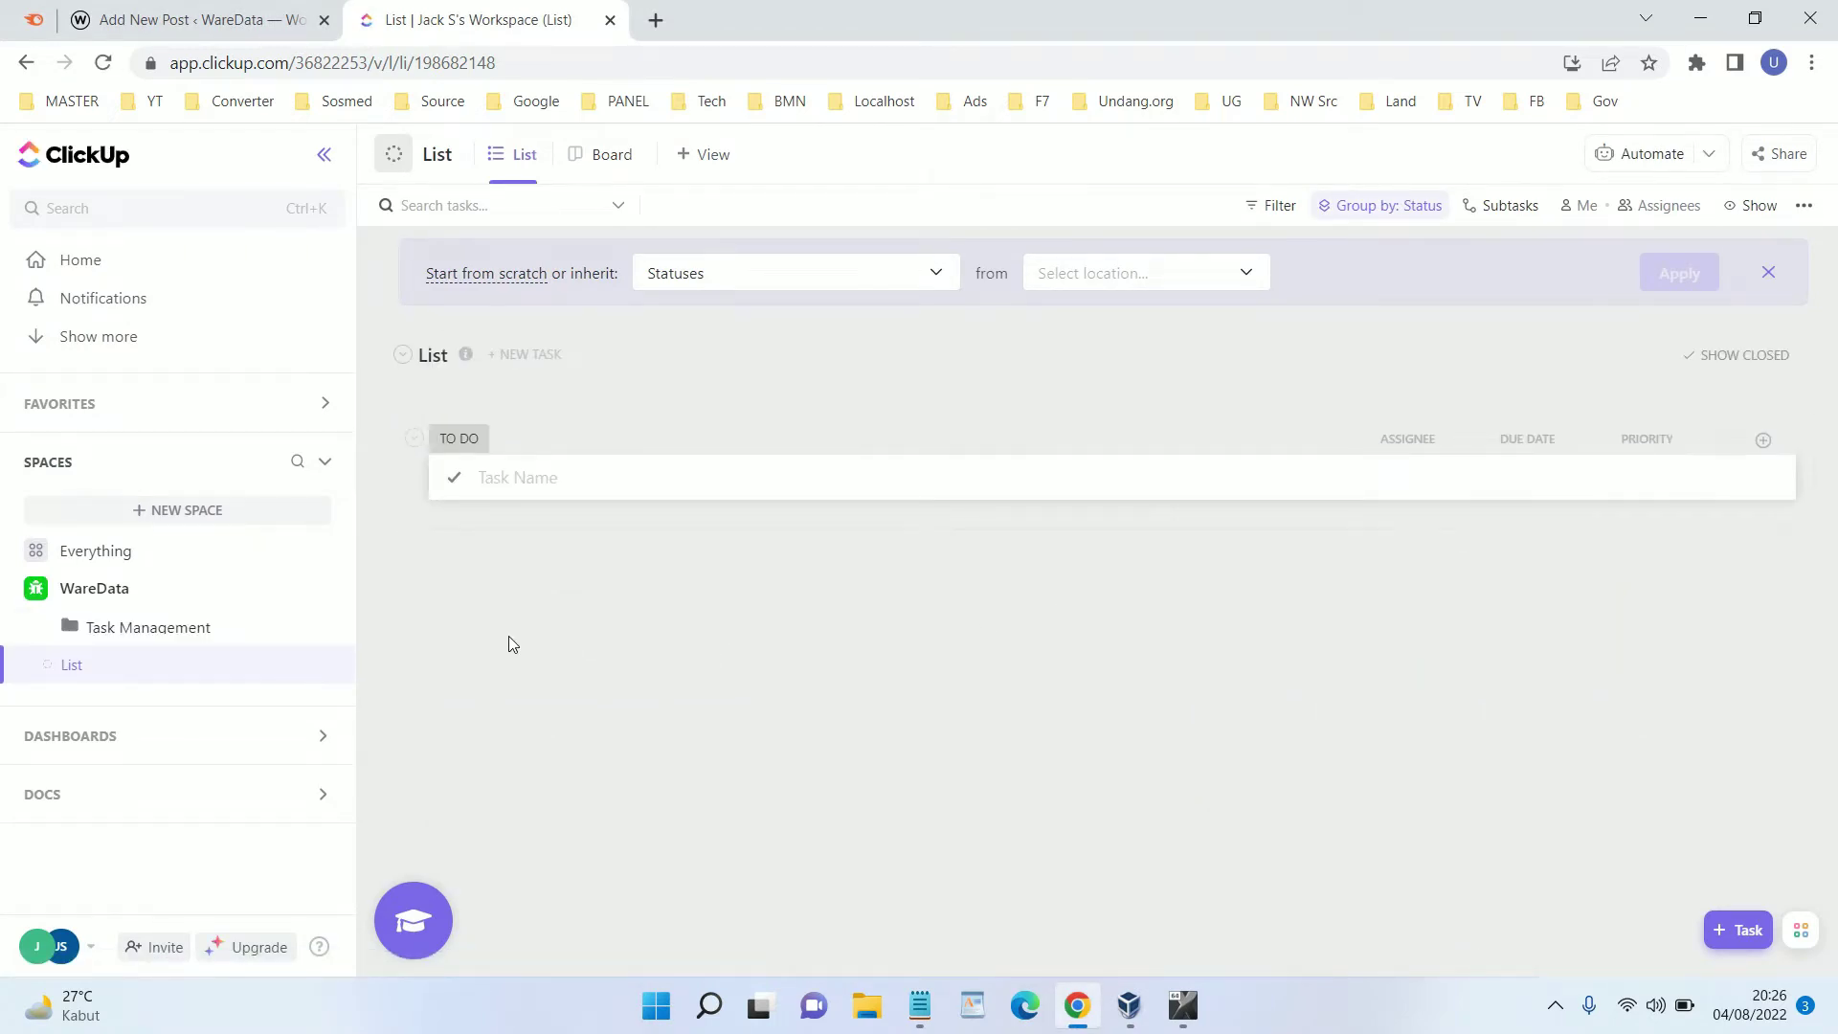
pyautogui.click(173, 637)
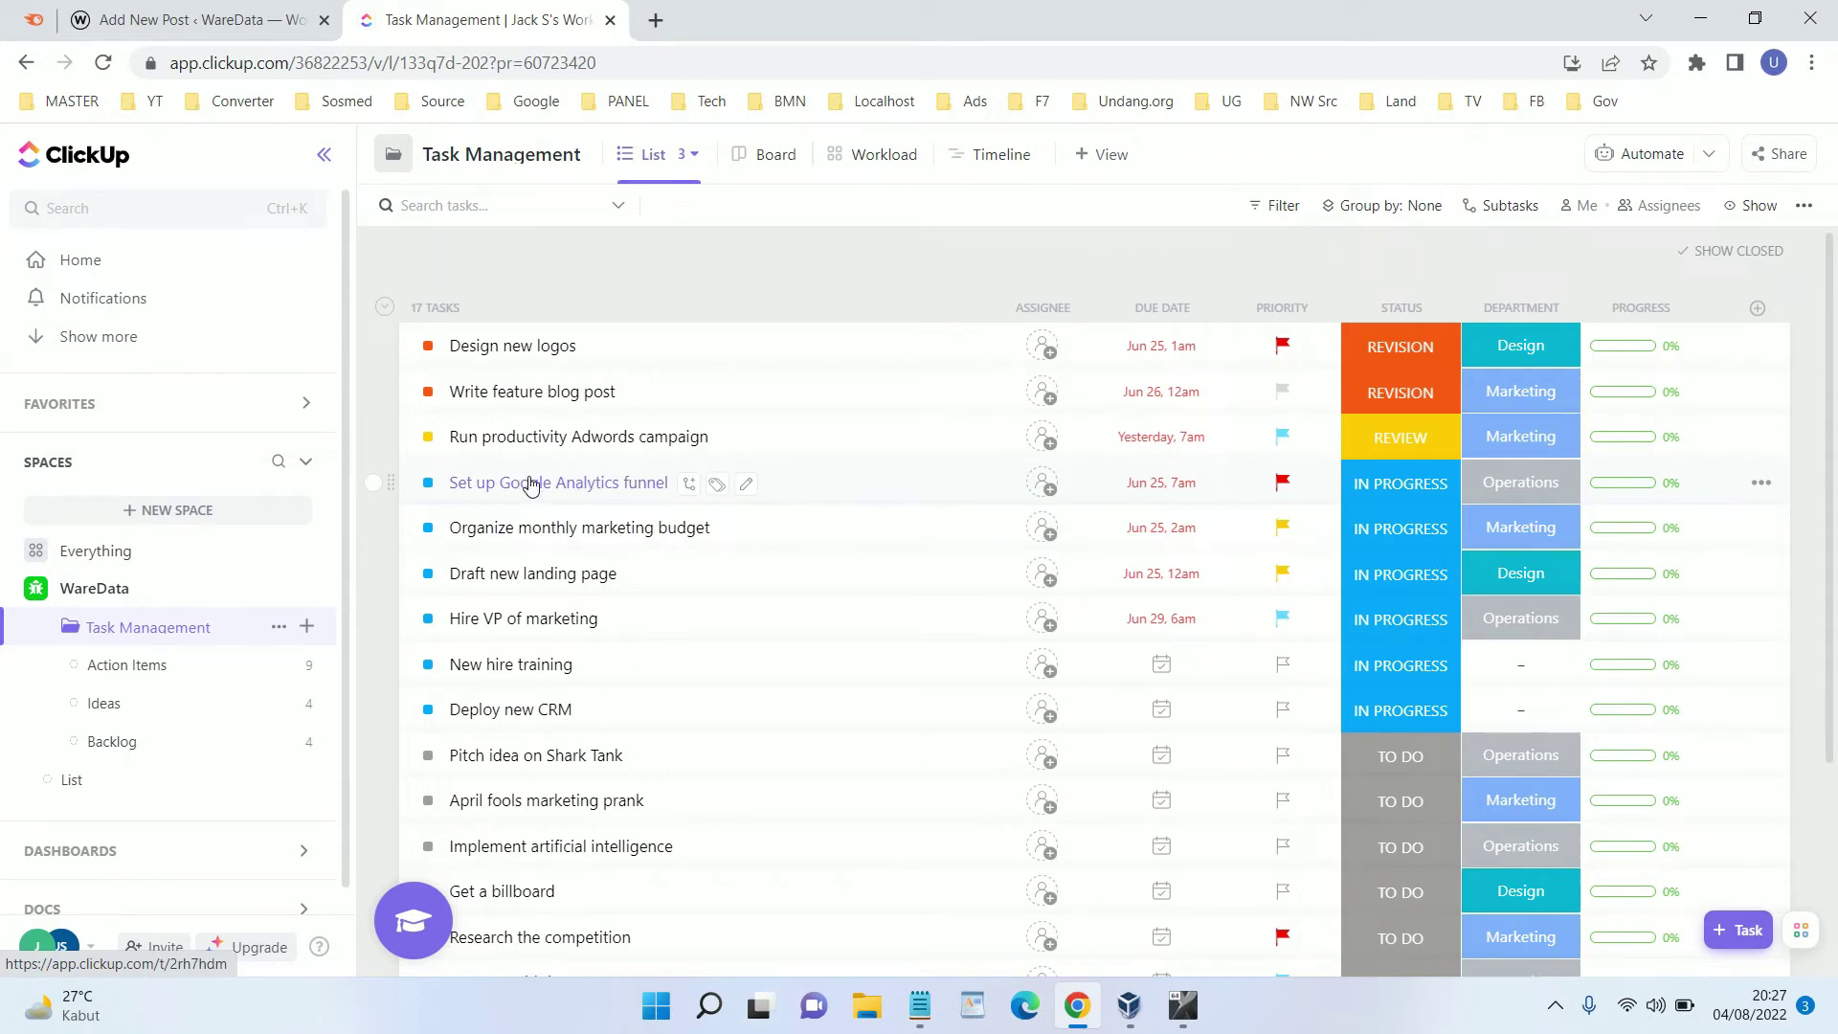
# Step: Start saving the Design new logos task as a new template and name it MyTemplate
pyautogui.scroll(-3, 874, 543)
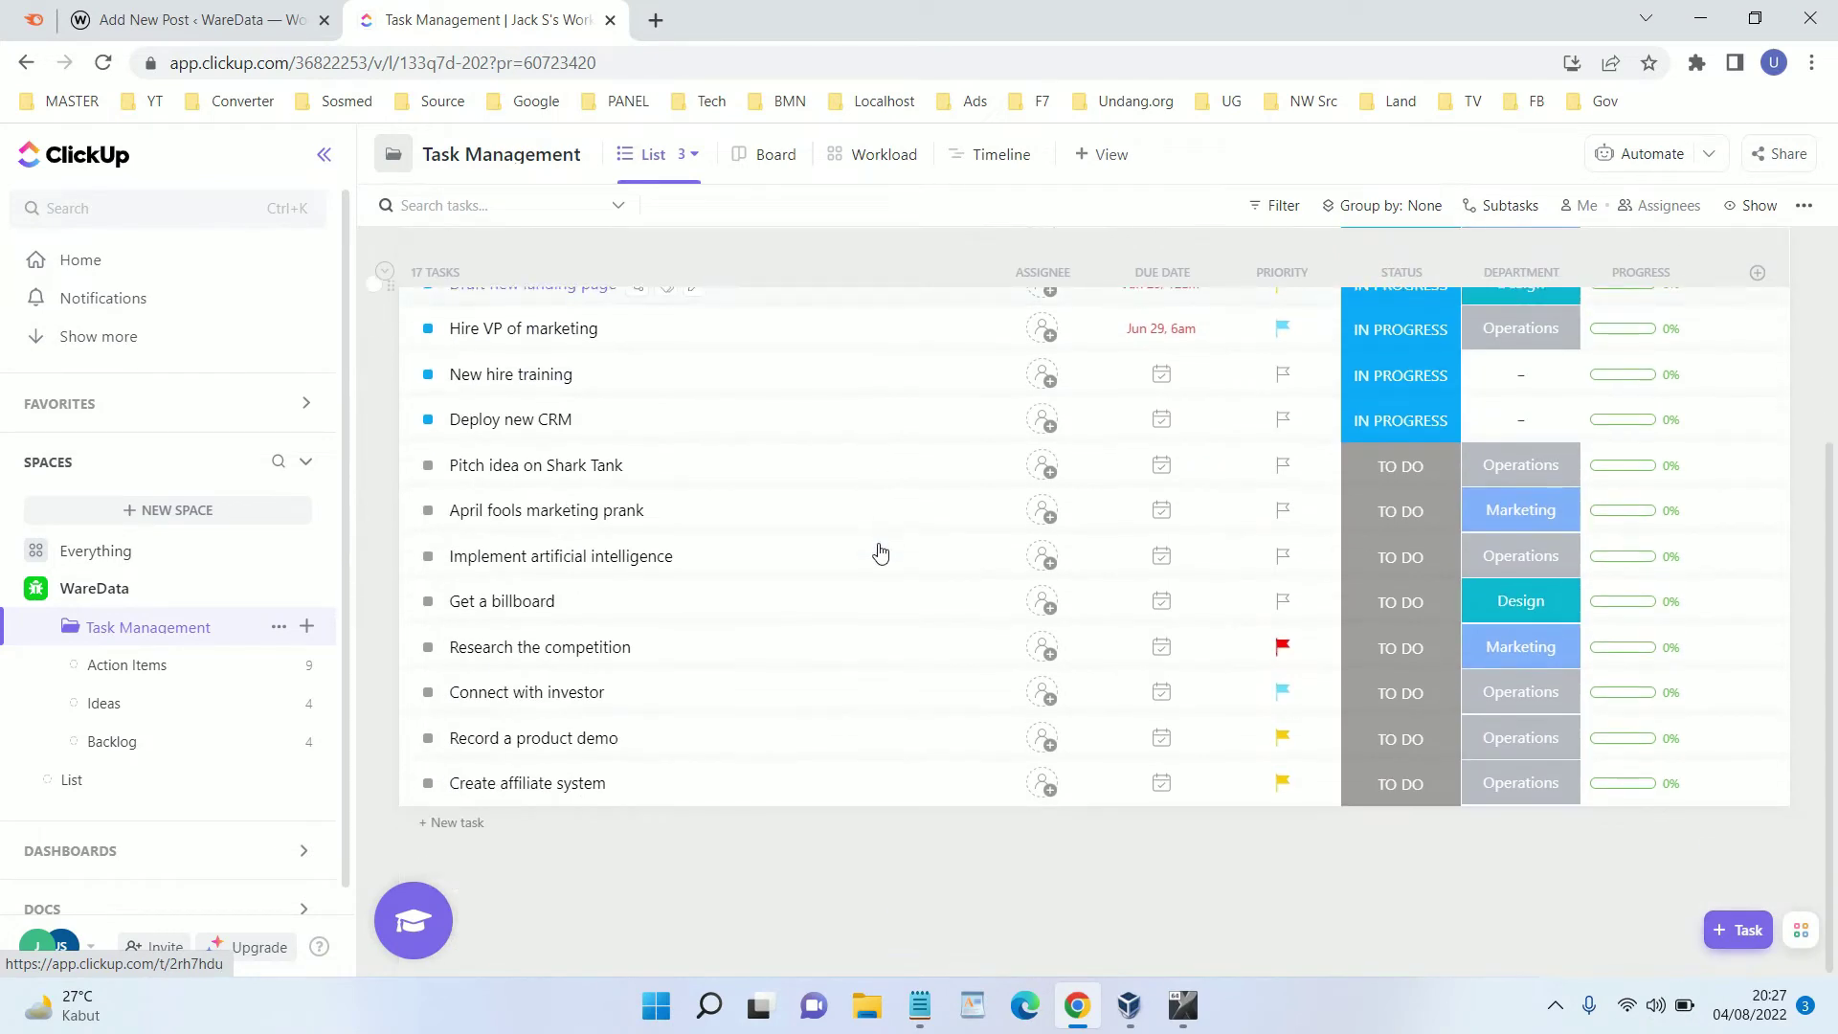
pyautogui.scroll(3, 878, 546)
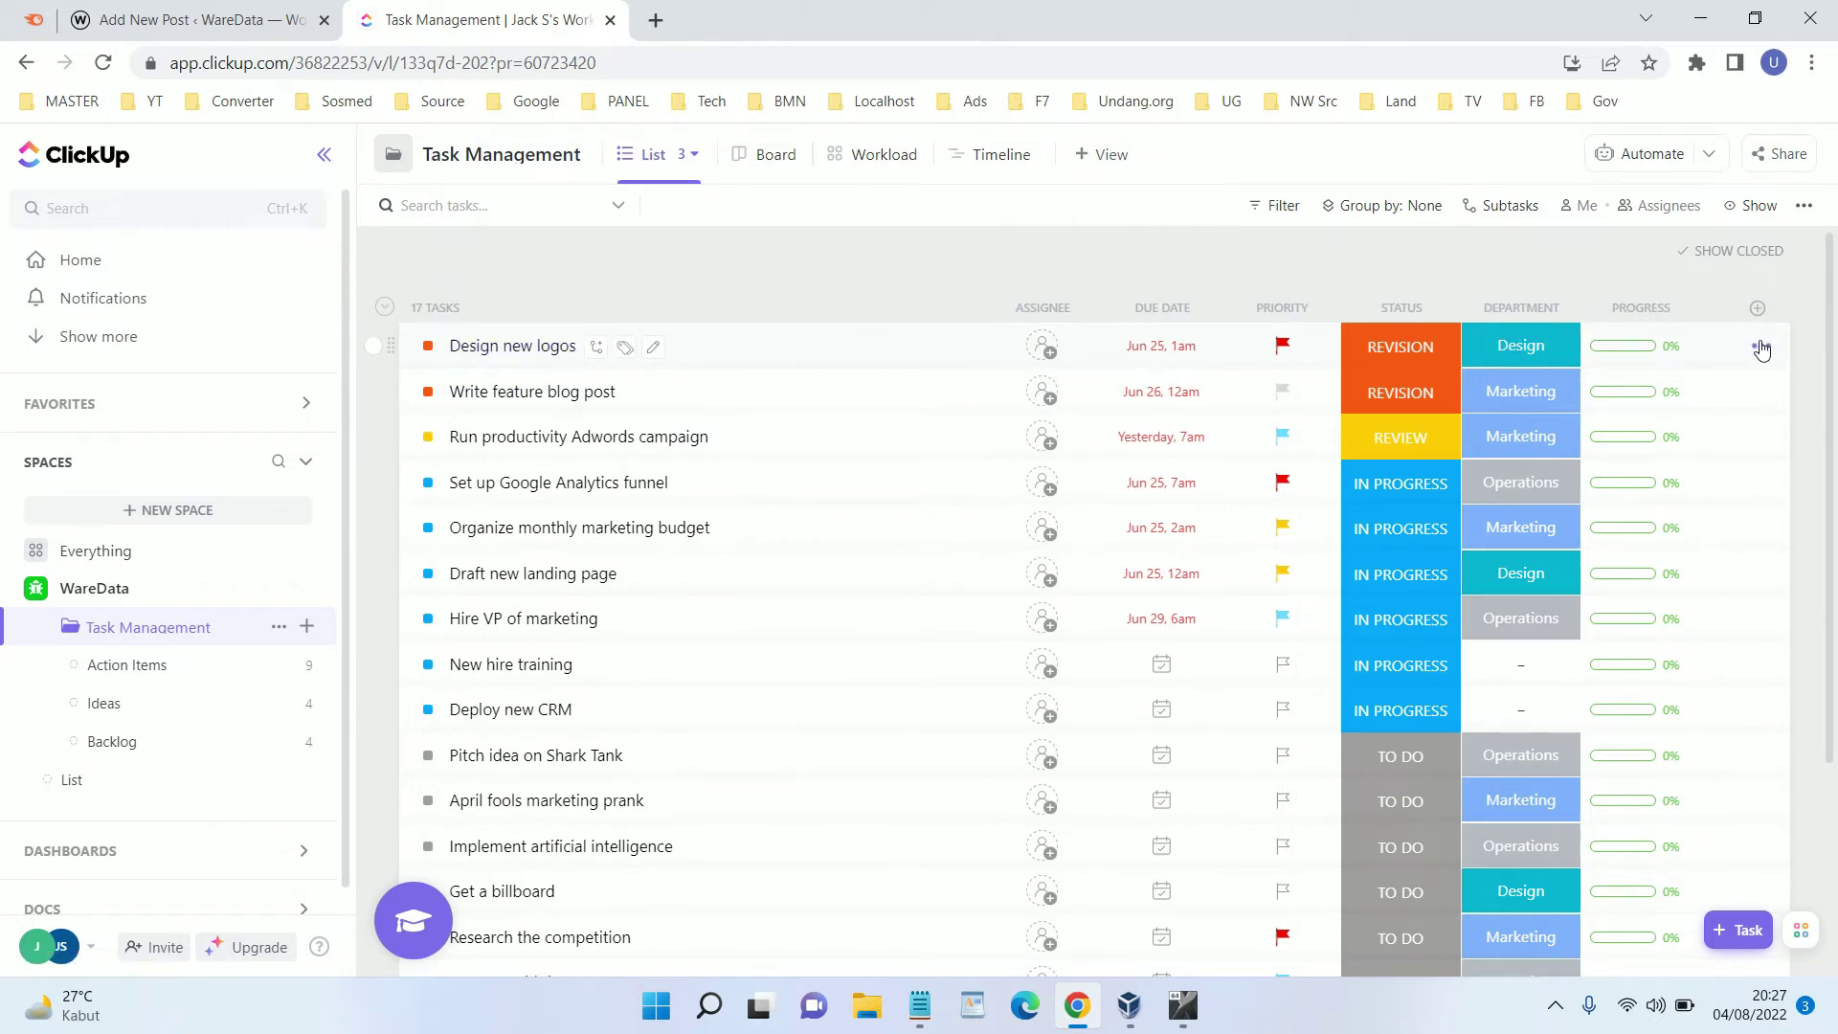
pyautogui.click(1762, 348)
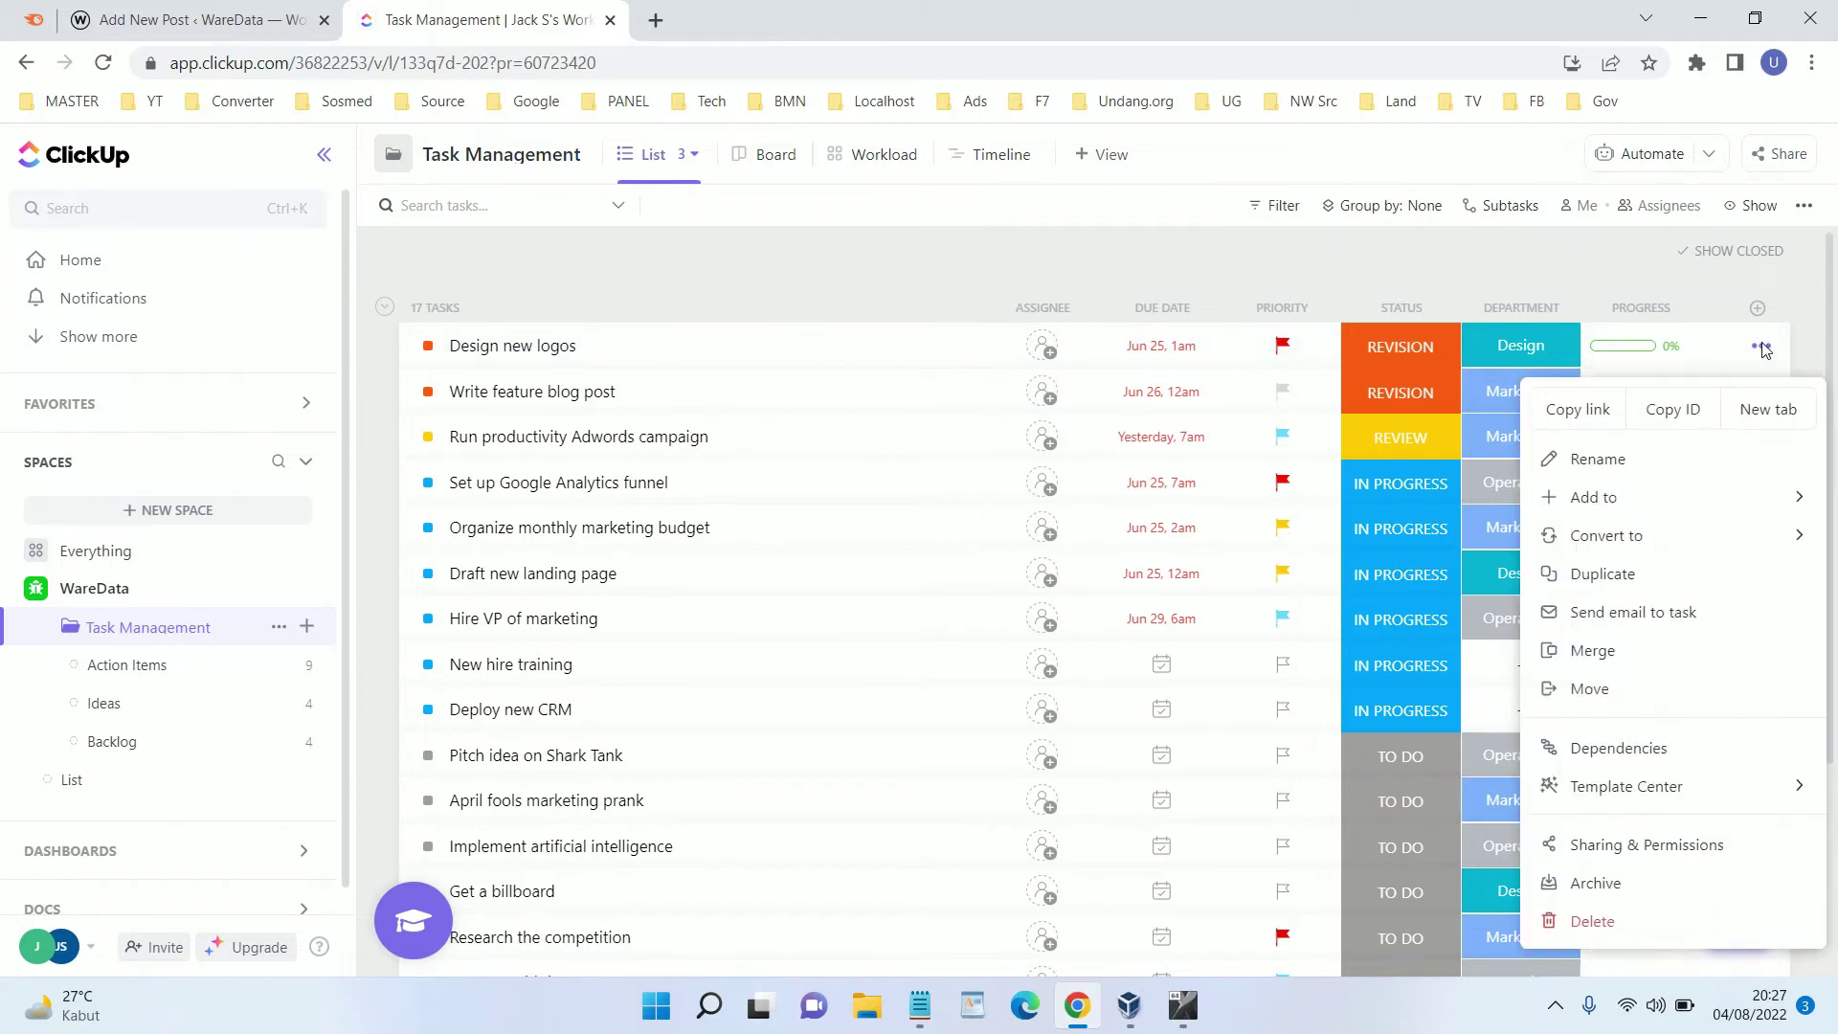
pyautogui.moveTo(1789, 798)
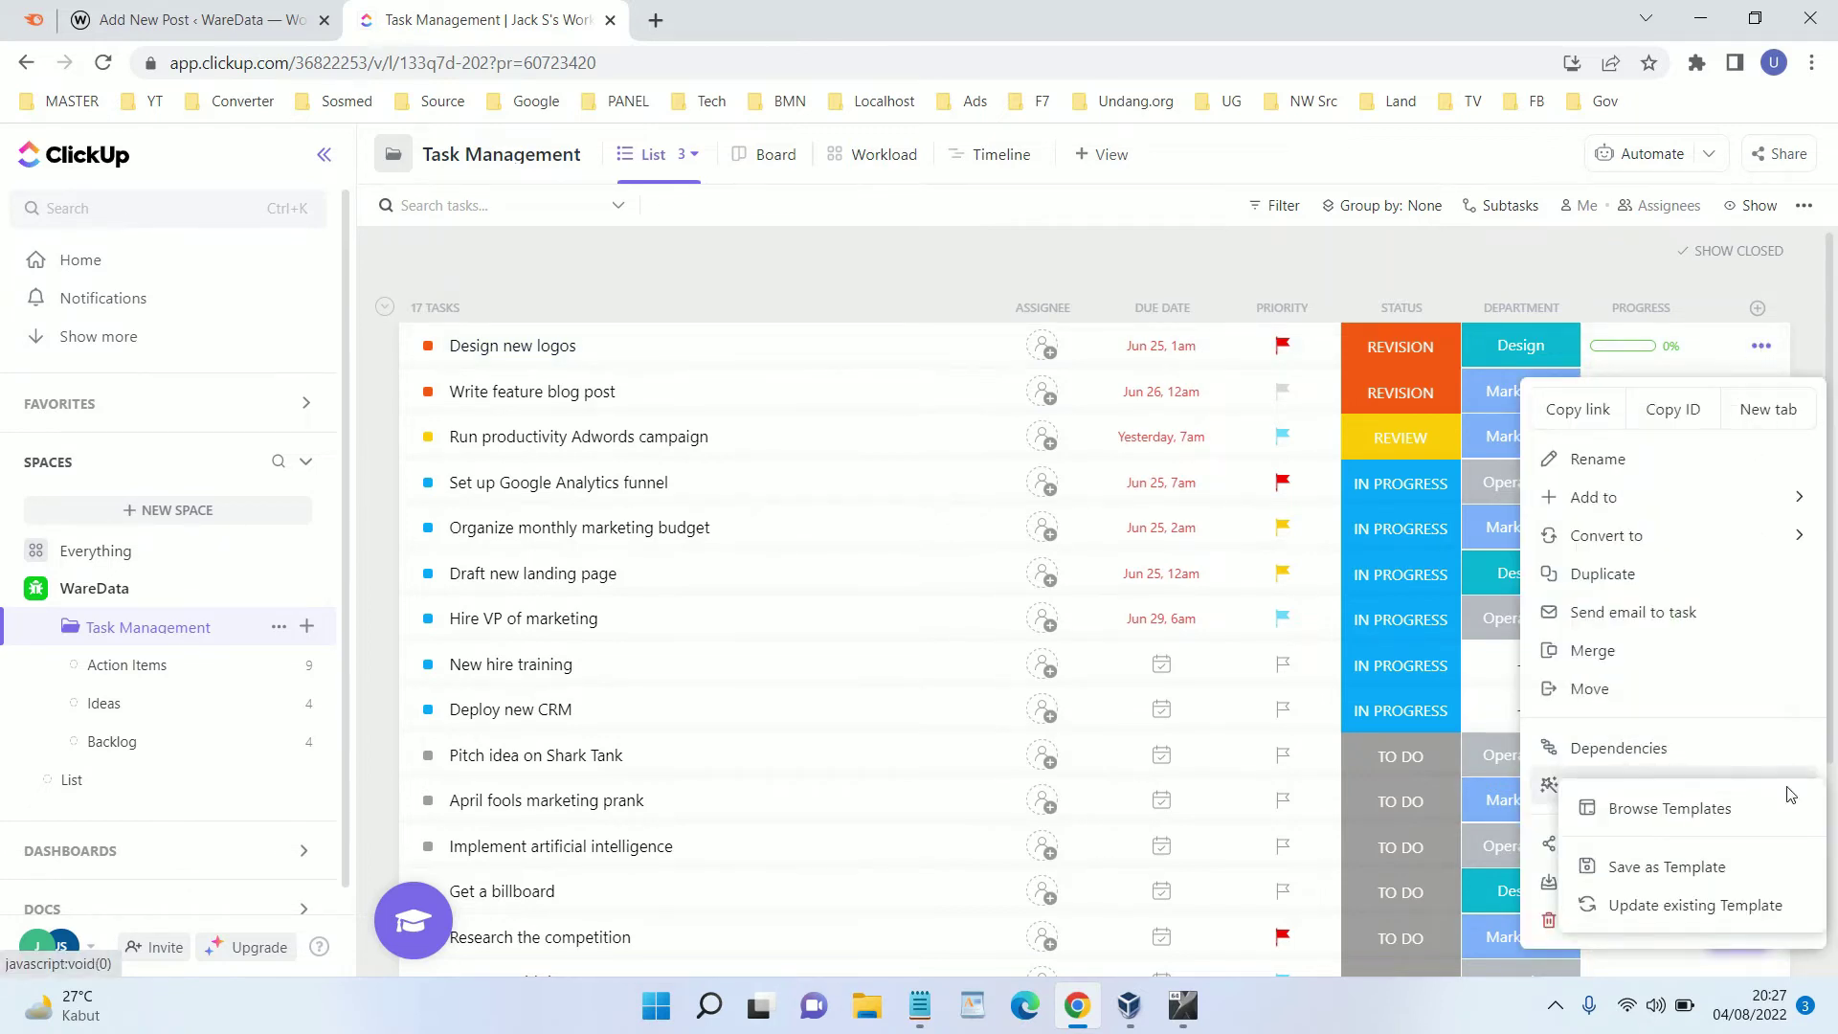
pyautogui.click(1737, 878)
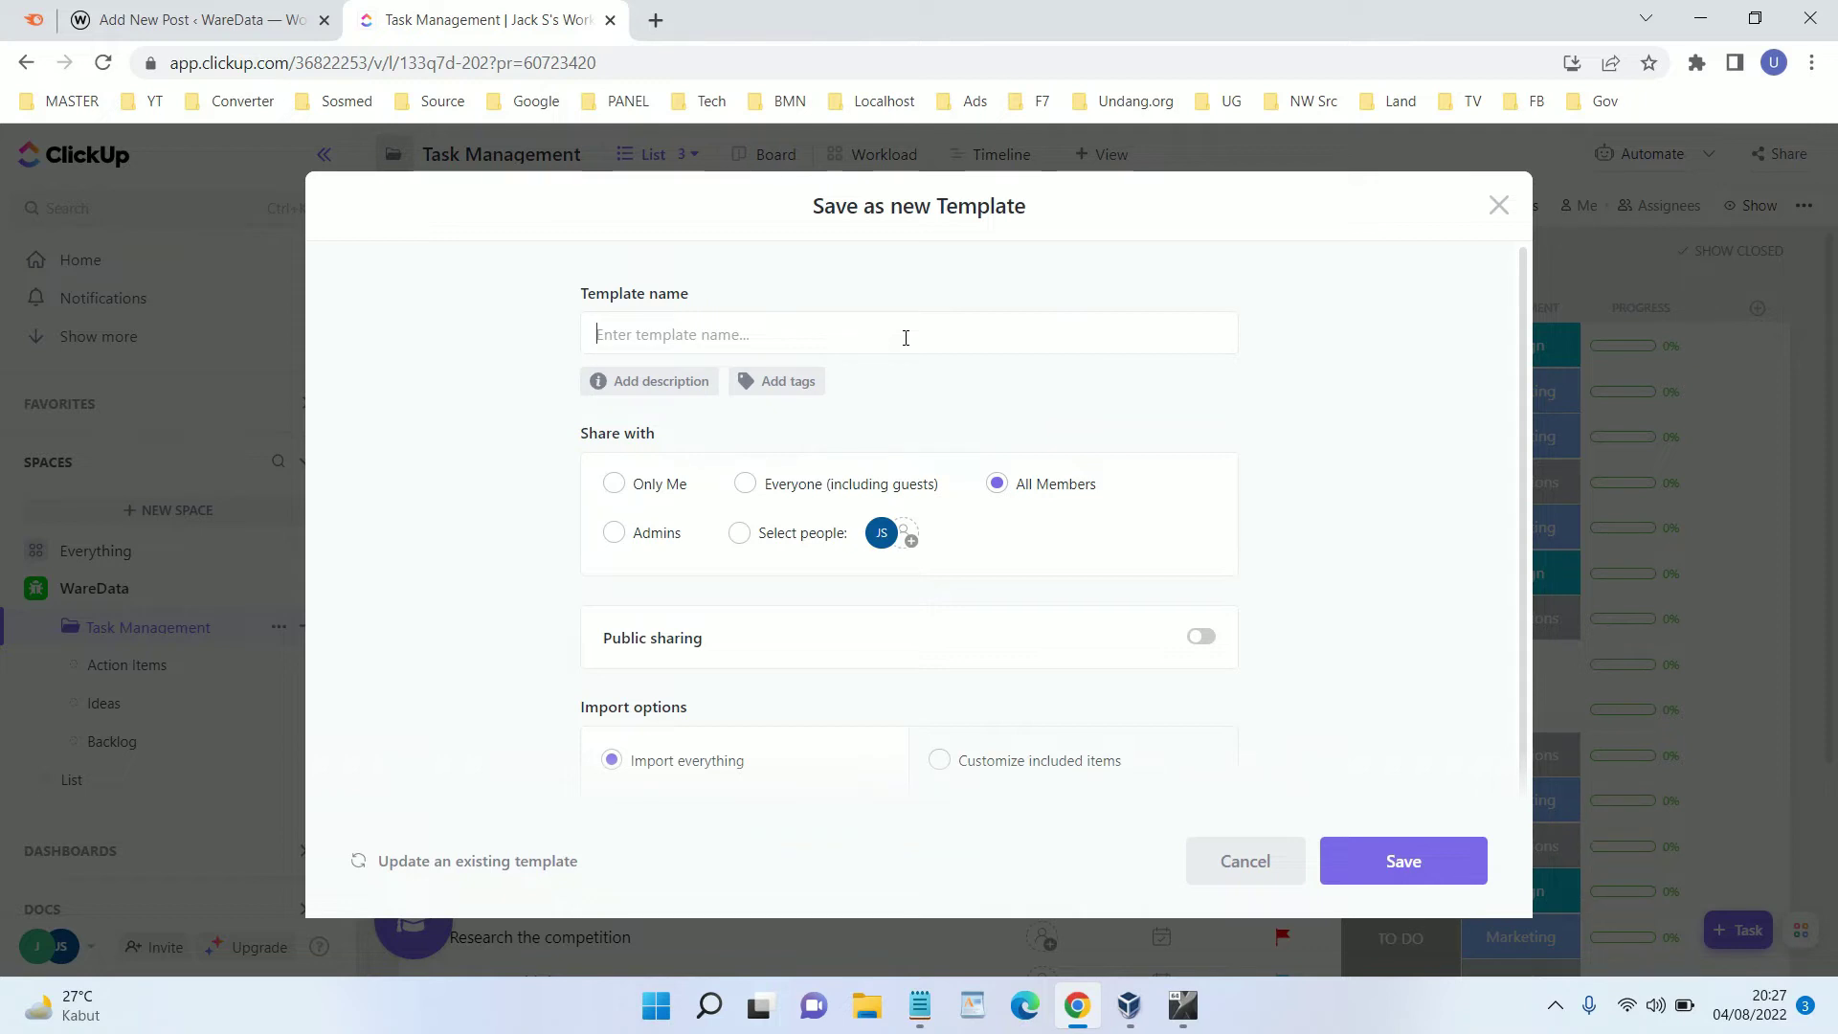
pyautogui.write('MyTemp')
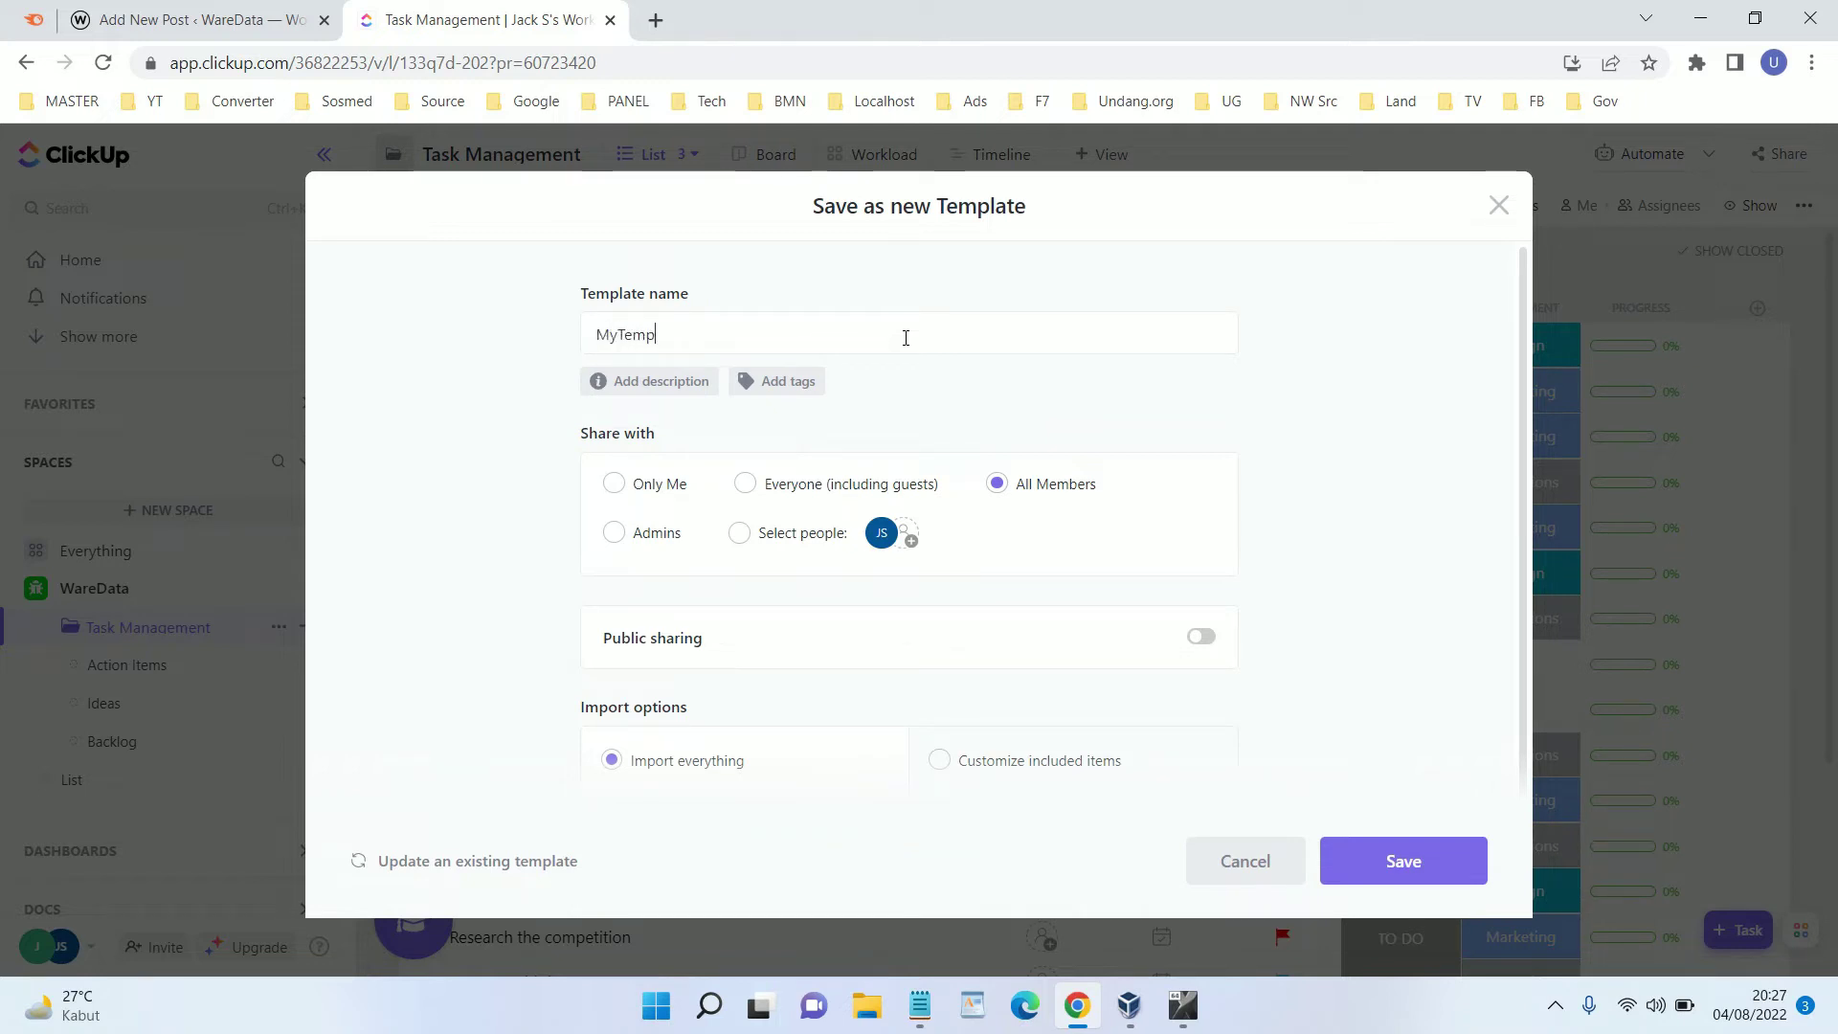
pyautogui.write('late')
# Step: Add the description Management to the new template and save it, shared with all members
pyautogui.click(710, 380)
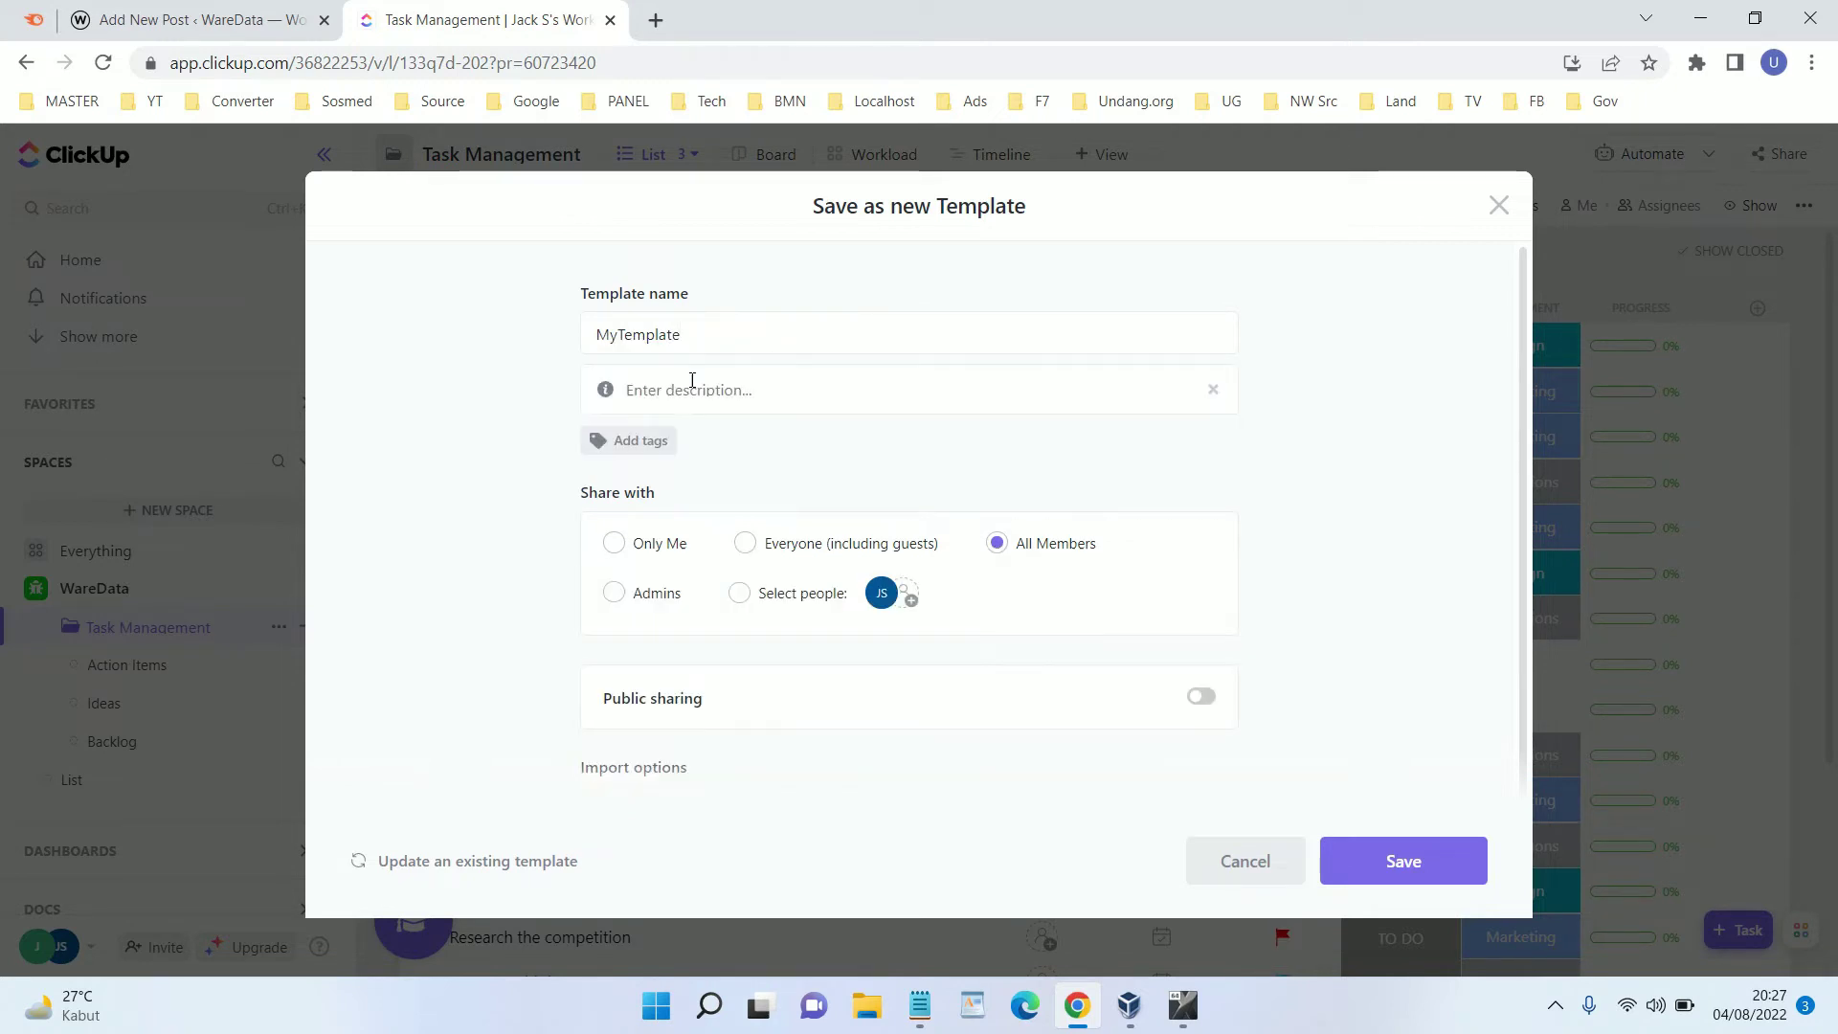
pyautogui.click(755, 388)
pyautogui.write('Mana')
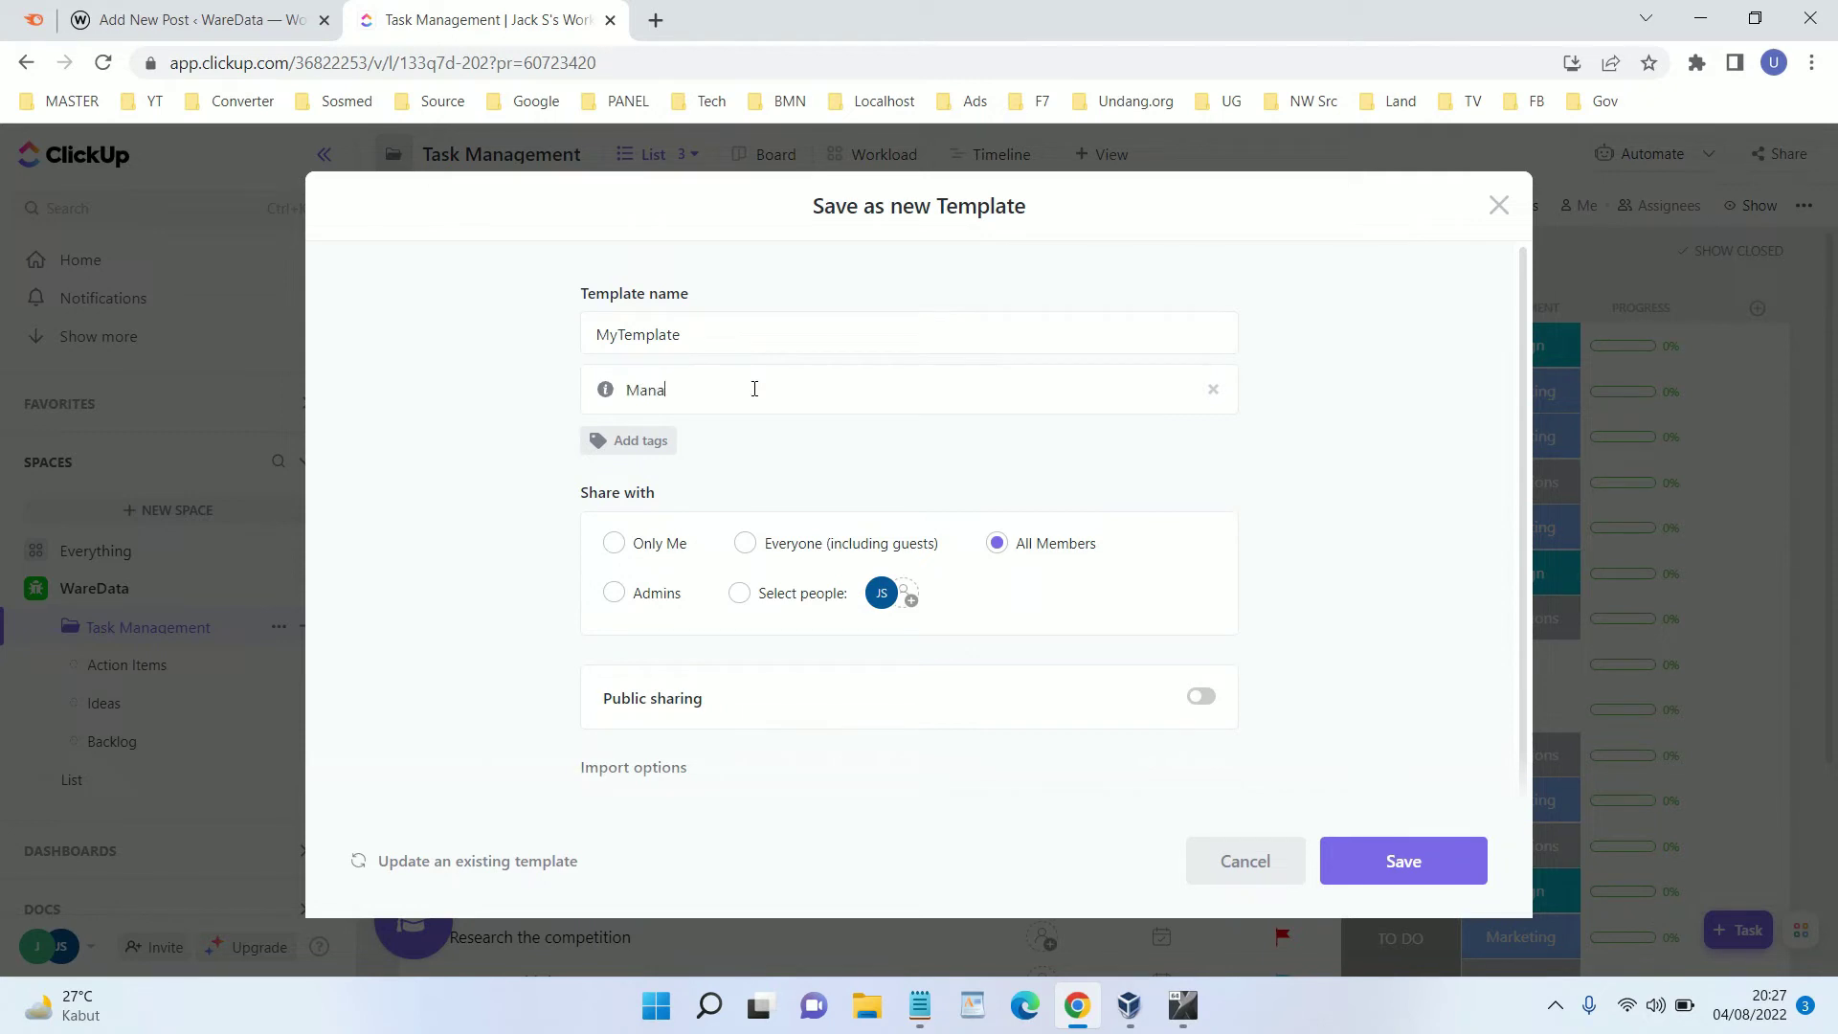
pyautogui.write('gement')
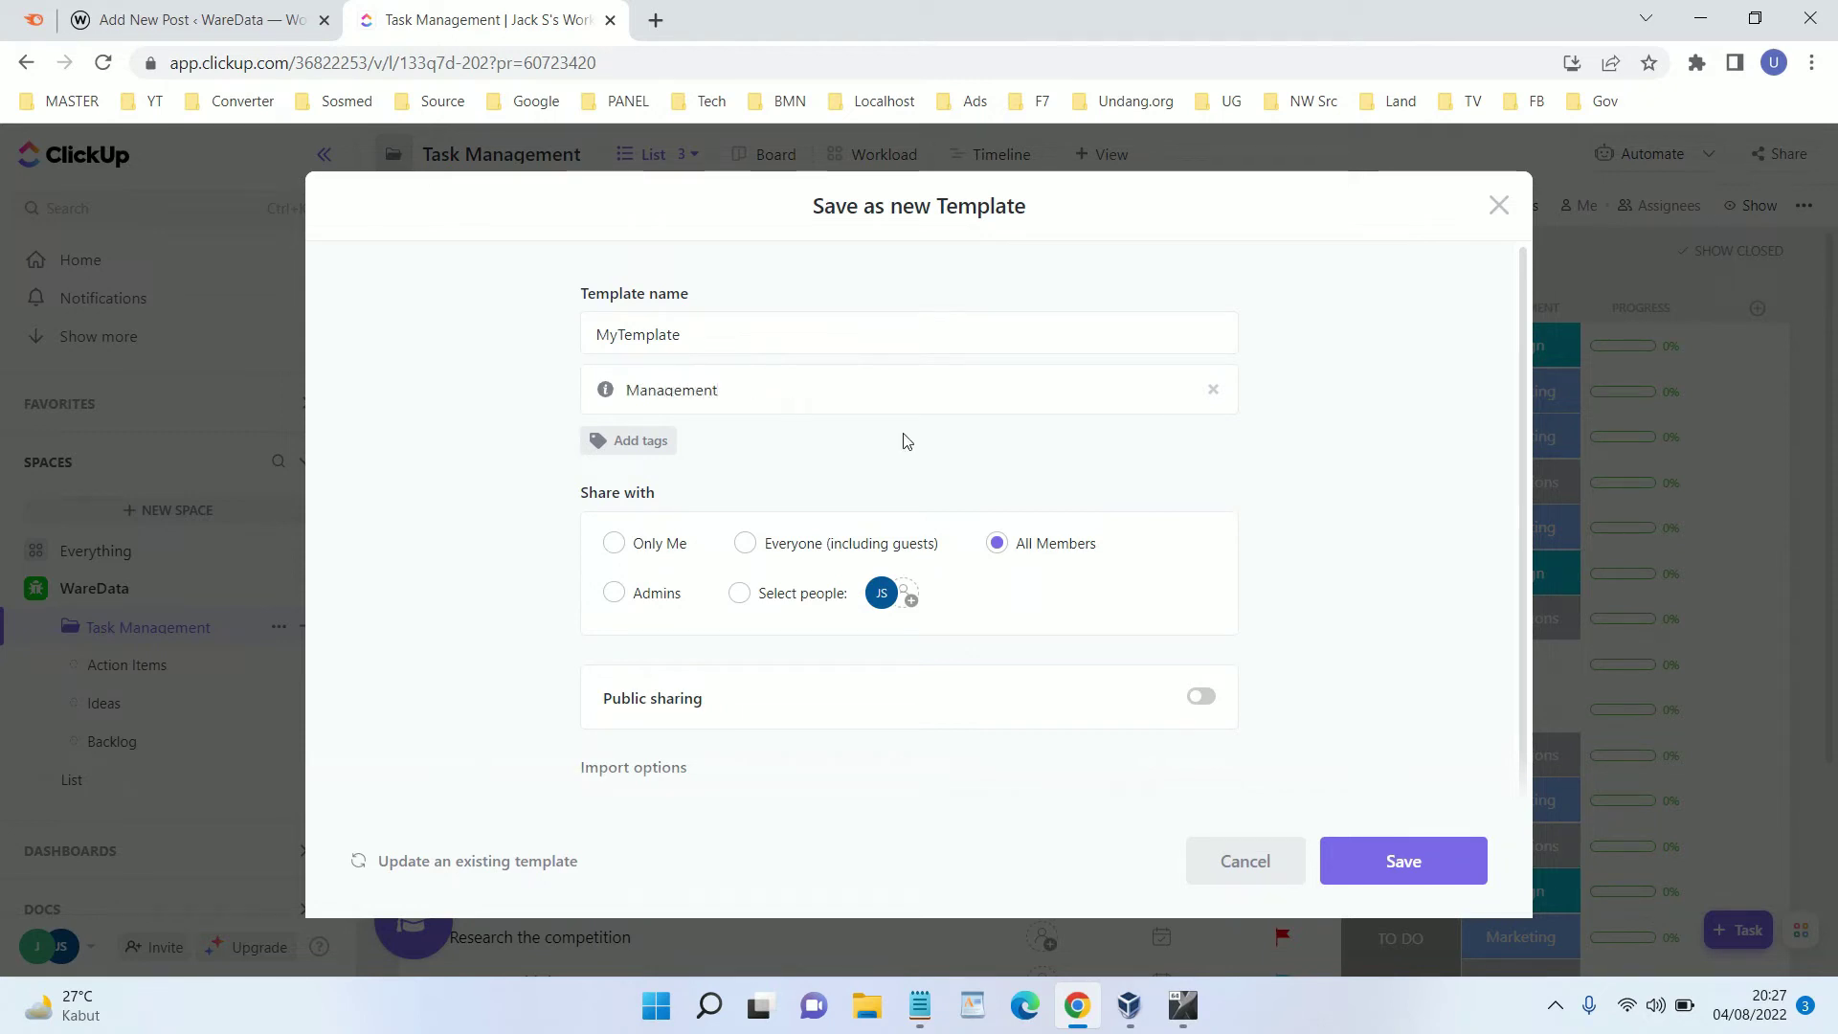
pyautogui.click(1403, 860)
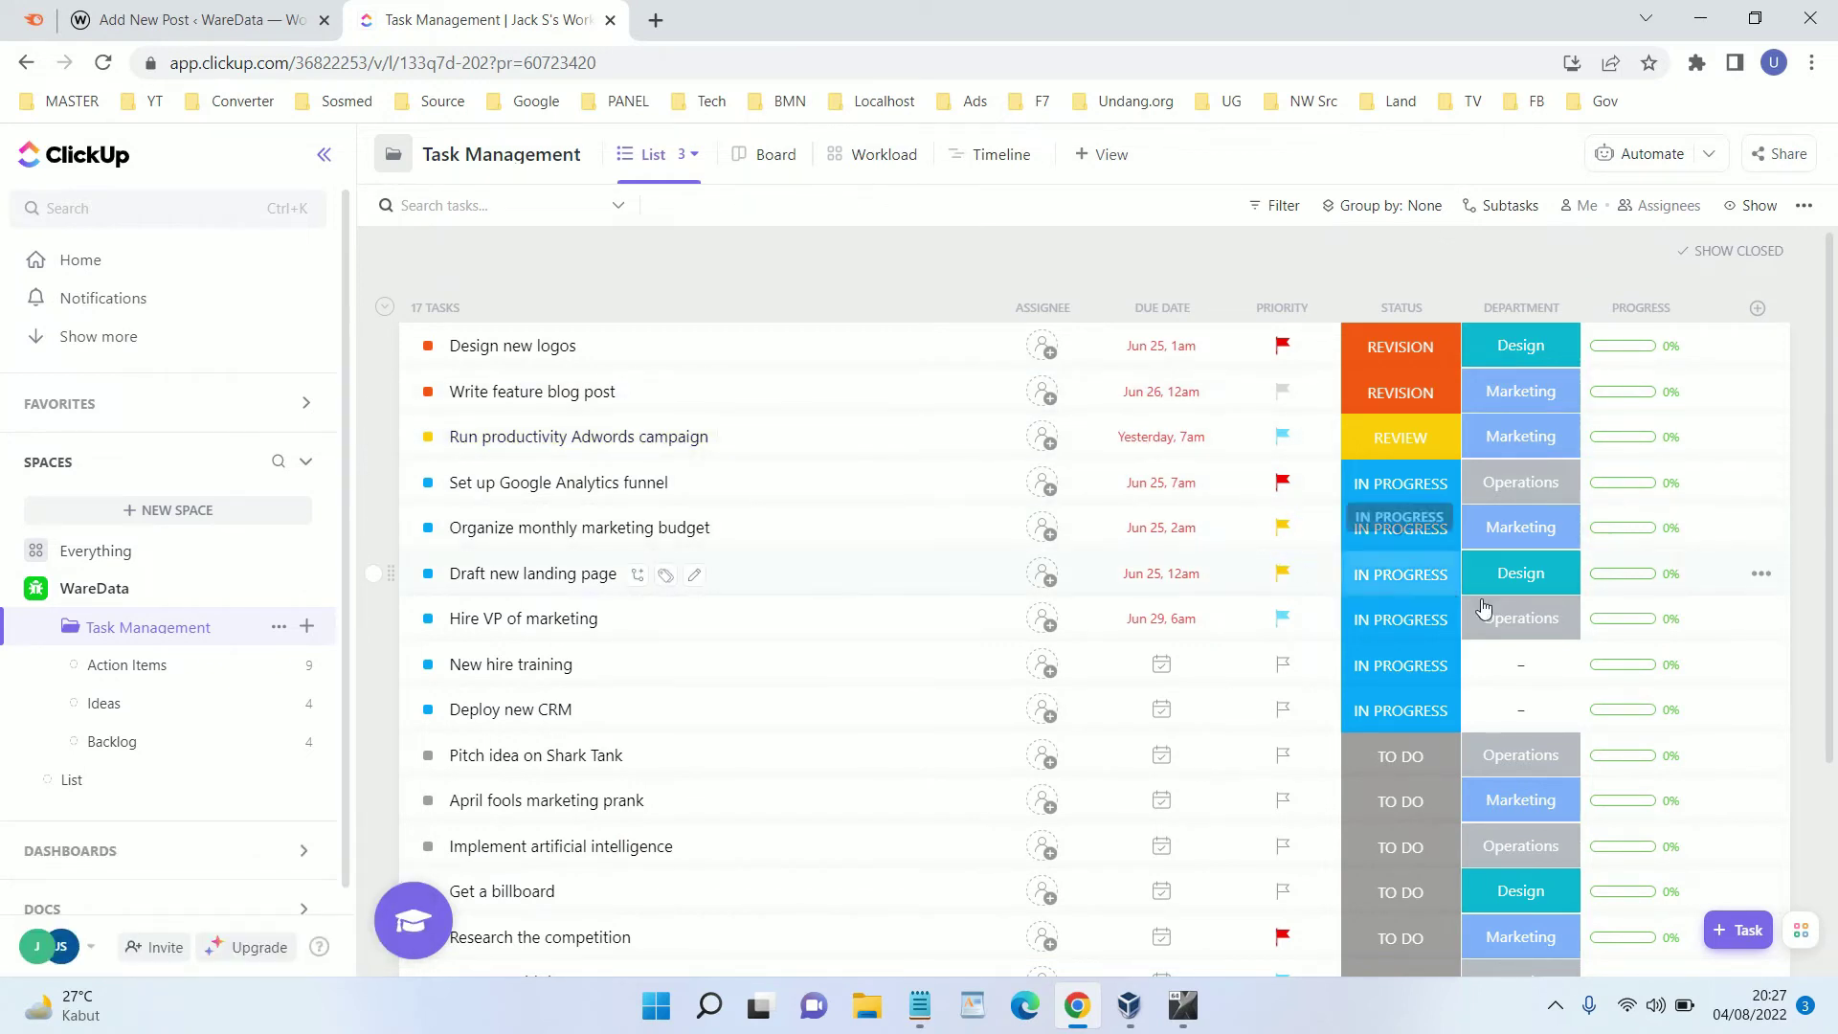
# Step: Browse the workspace's task templates from the Draft new landing page task
pyautogui.click(1760, 576)
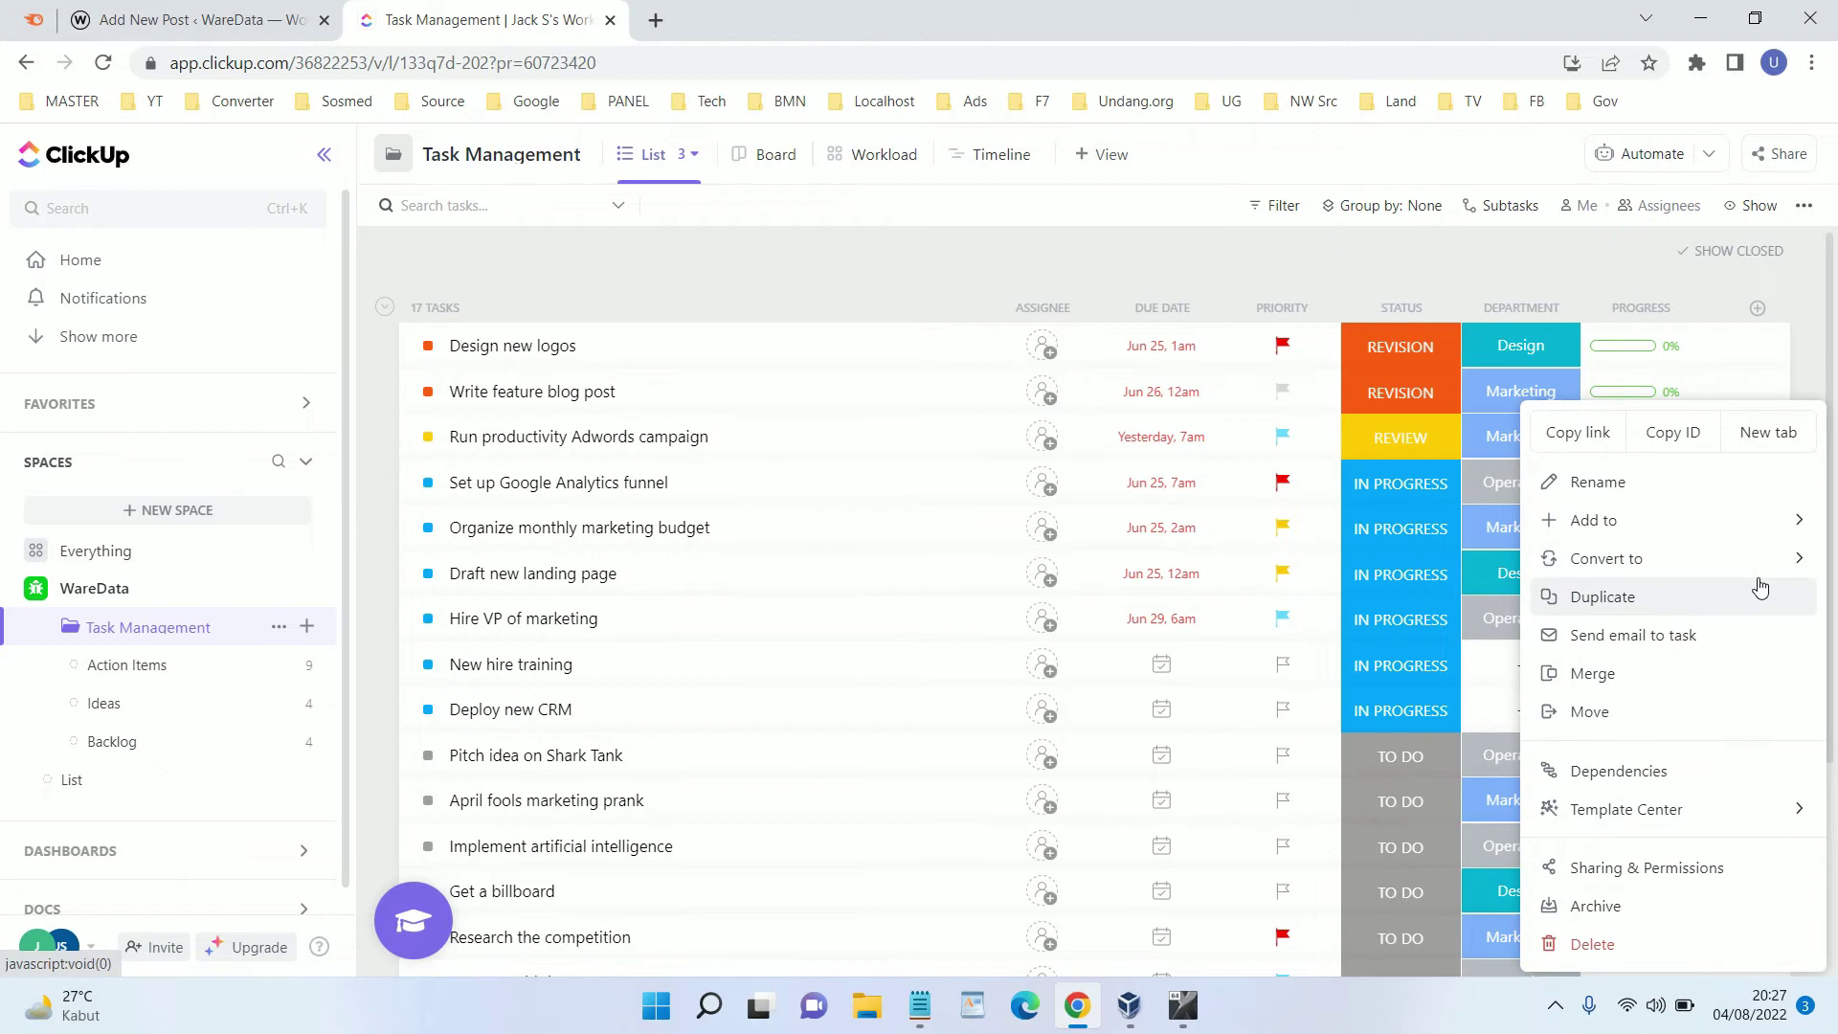
pyautogui.click(1722, 829)
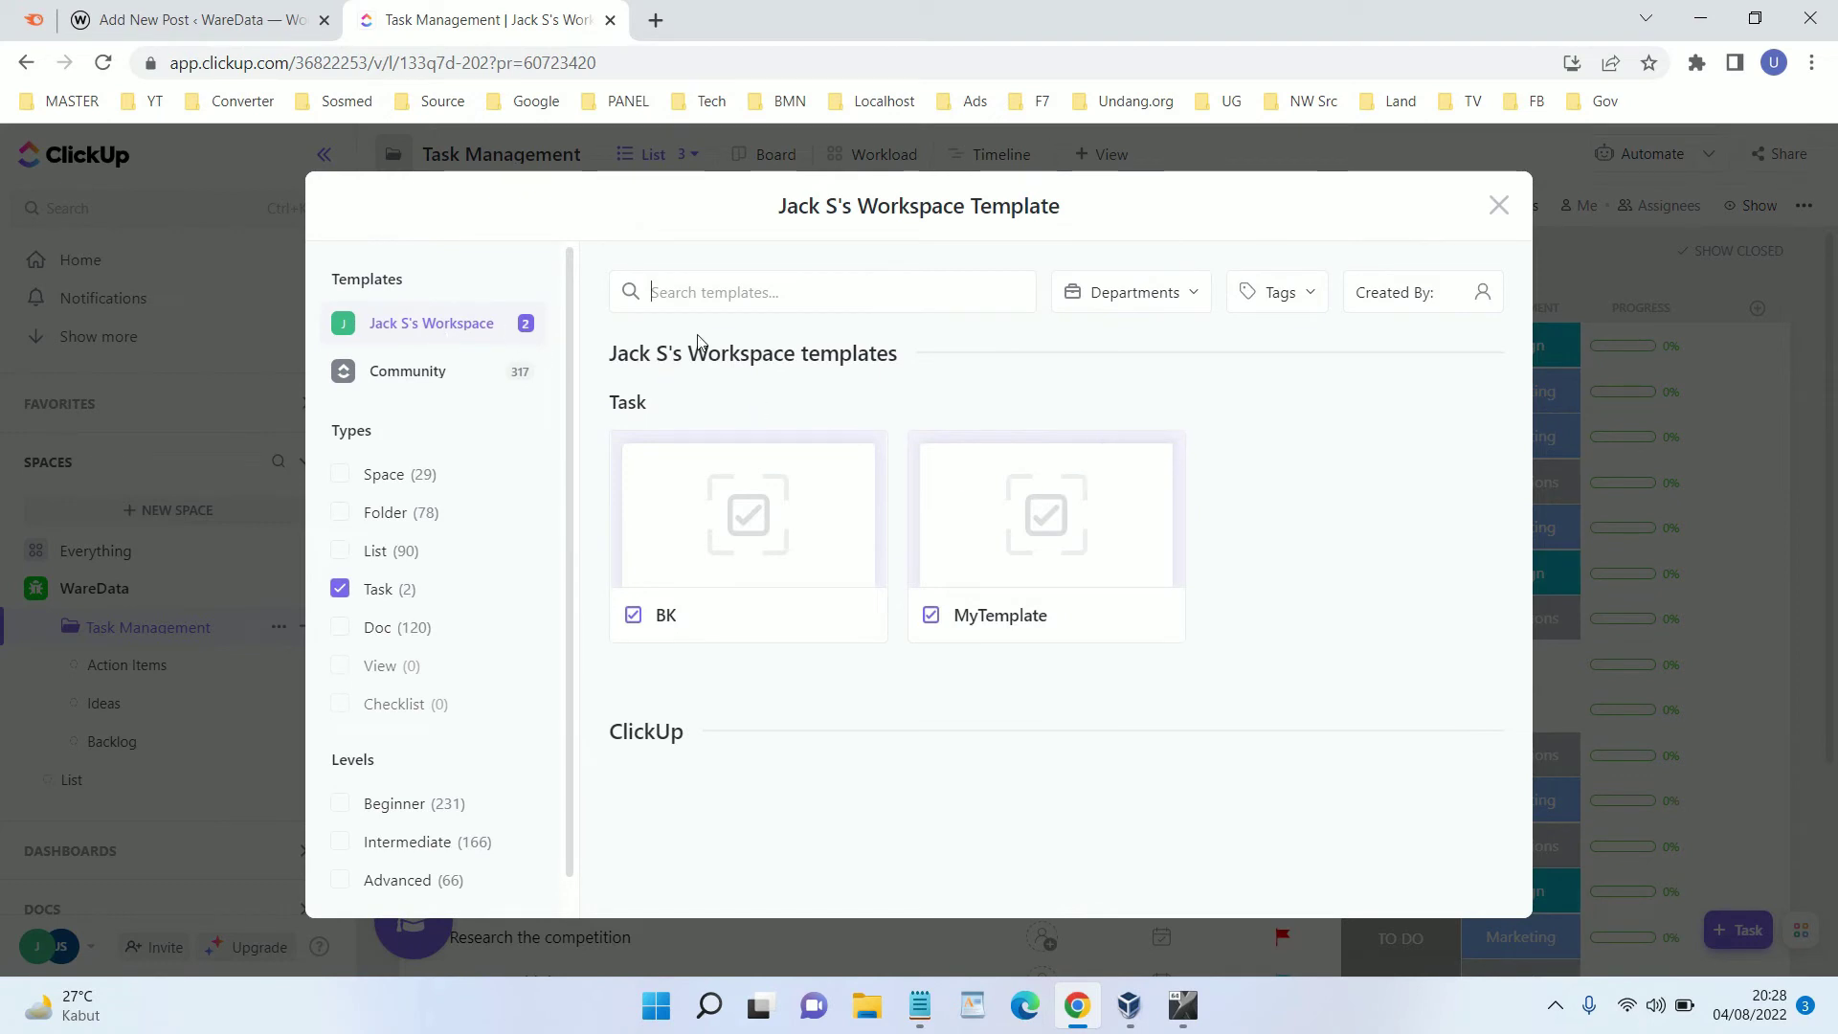
pyautogui.moveTo(1054, 553)
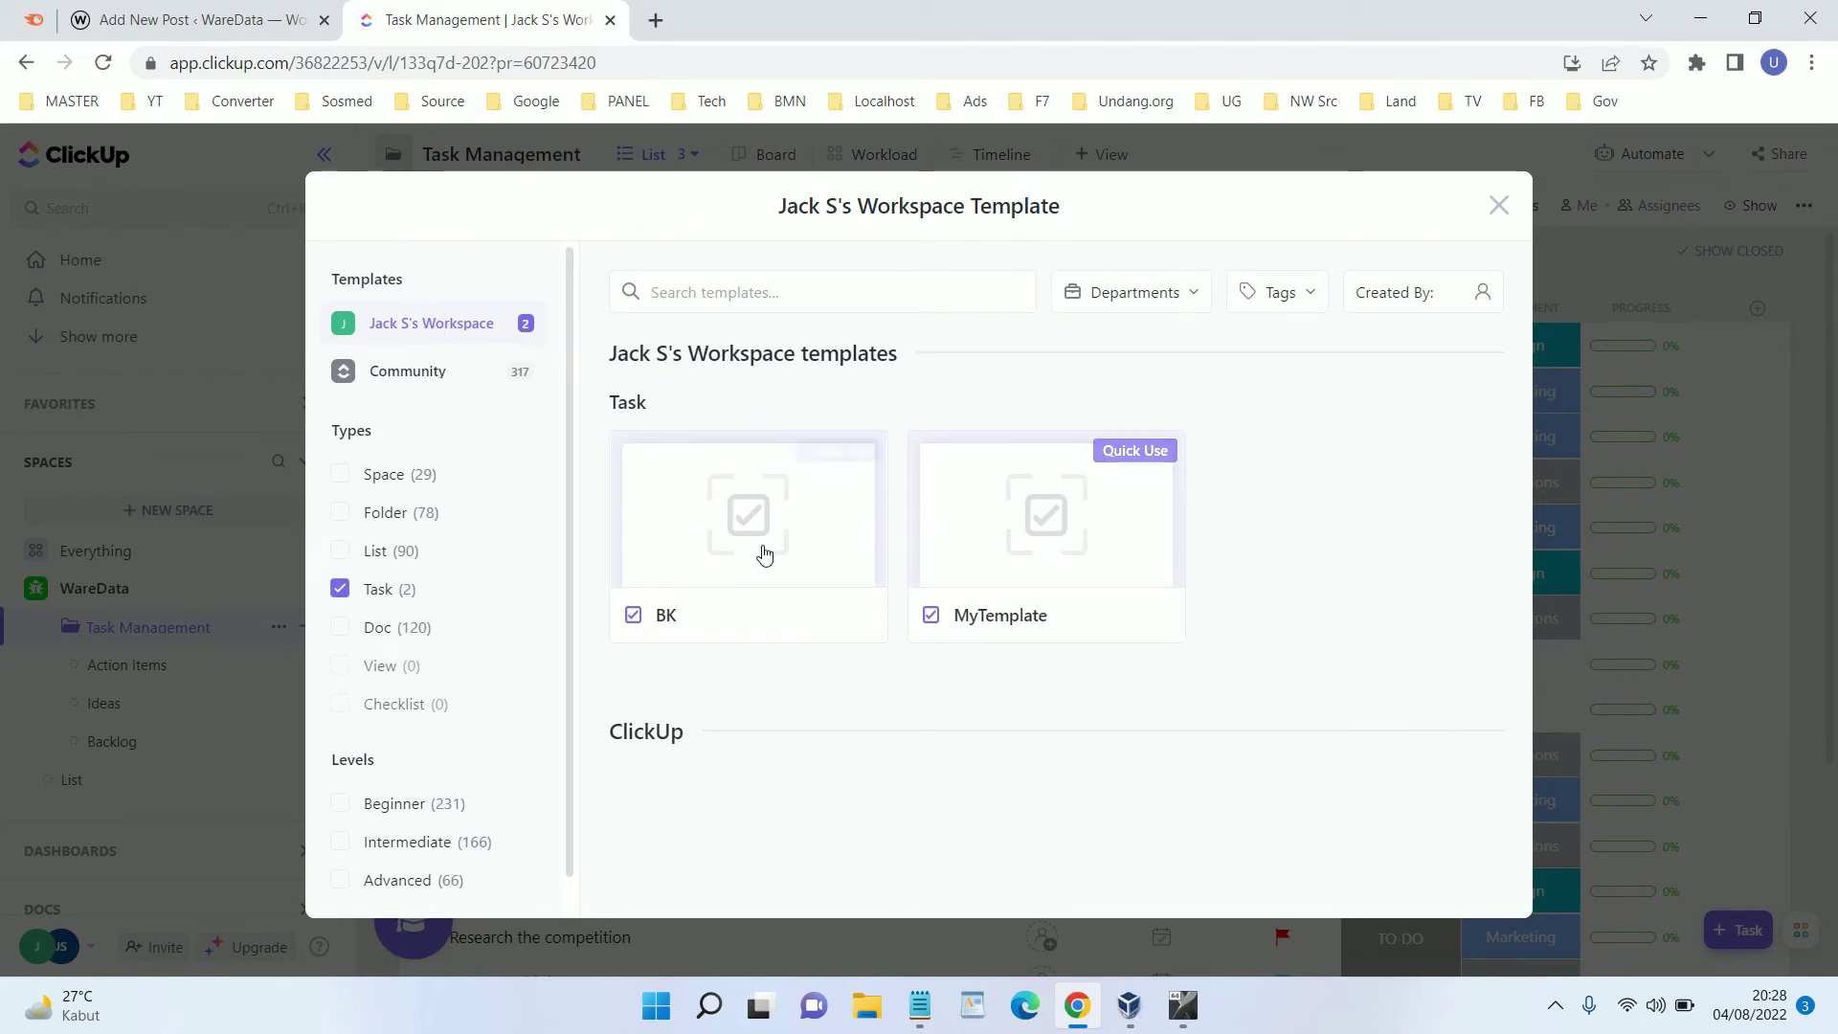
# Step: Close the template browser, view the details of the Design new logos task and return to the task list
pyautogui.click(1499, 206)
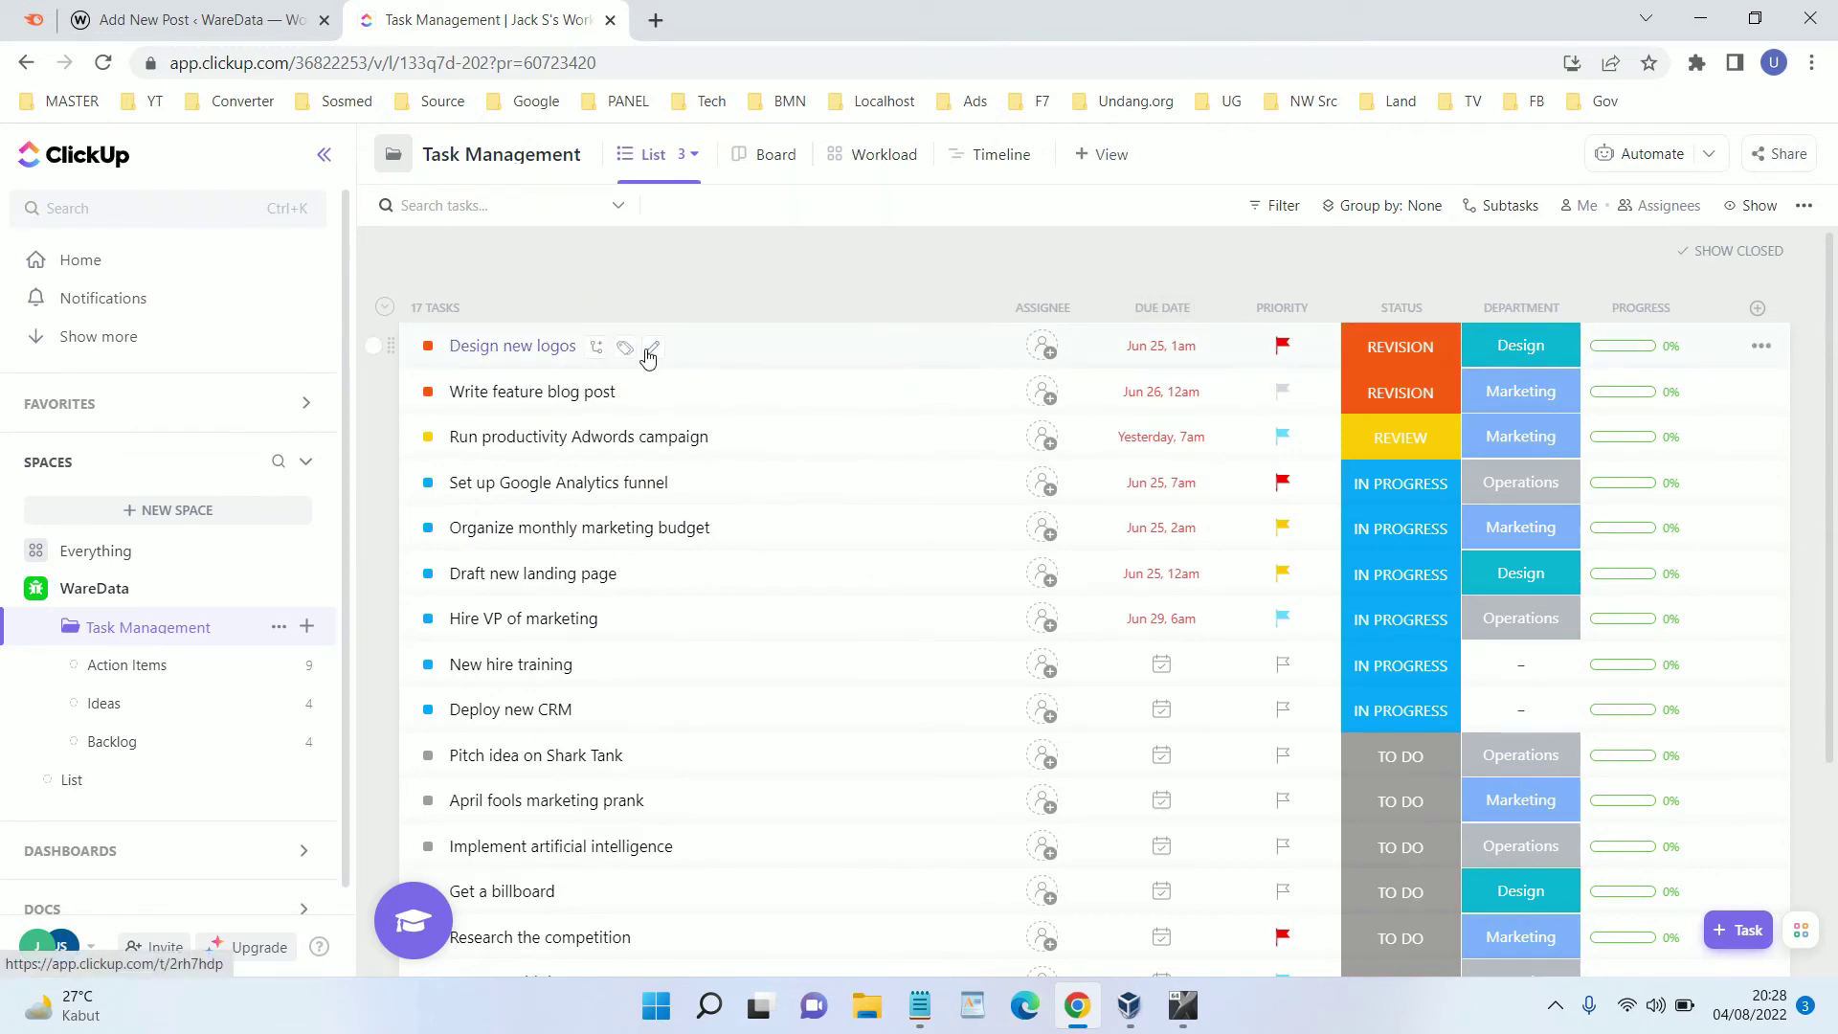
pyautogui.click(772, 364)
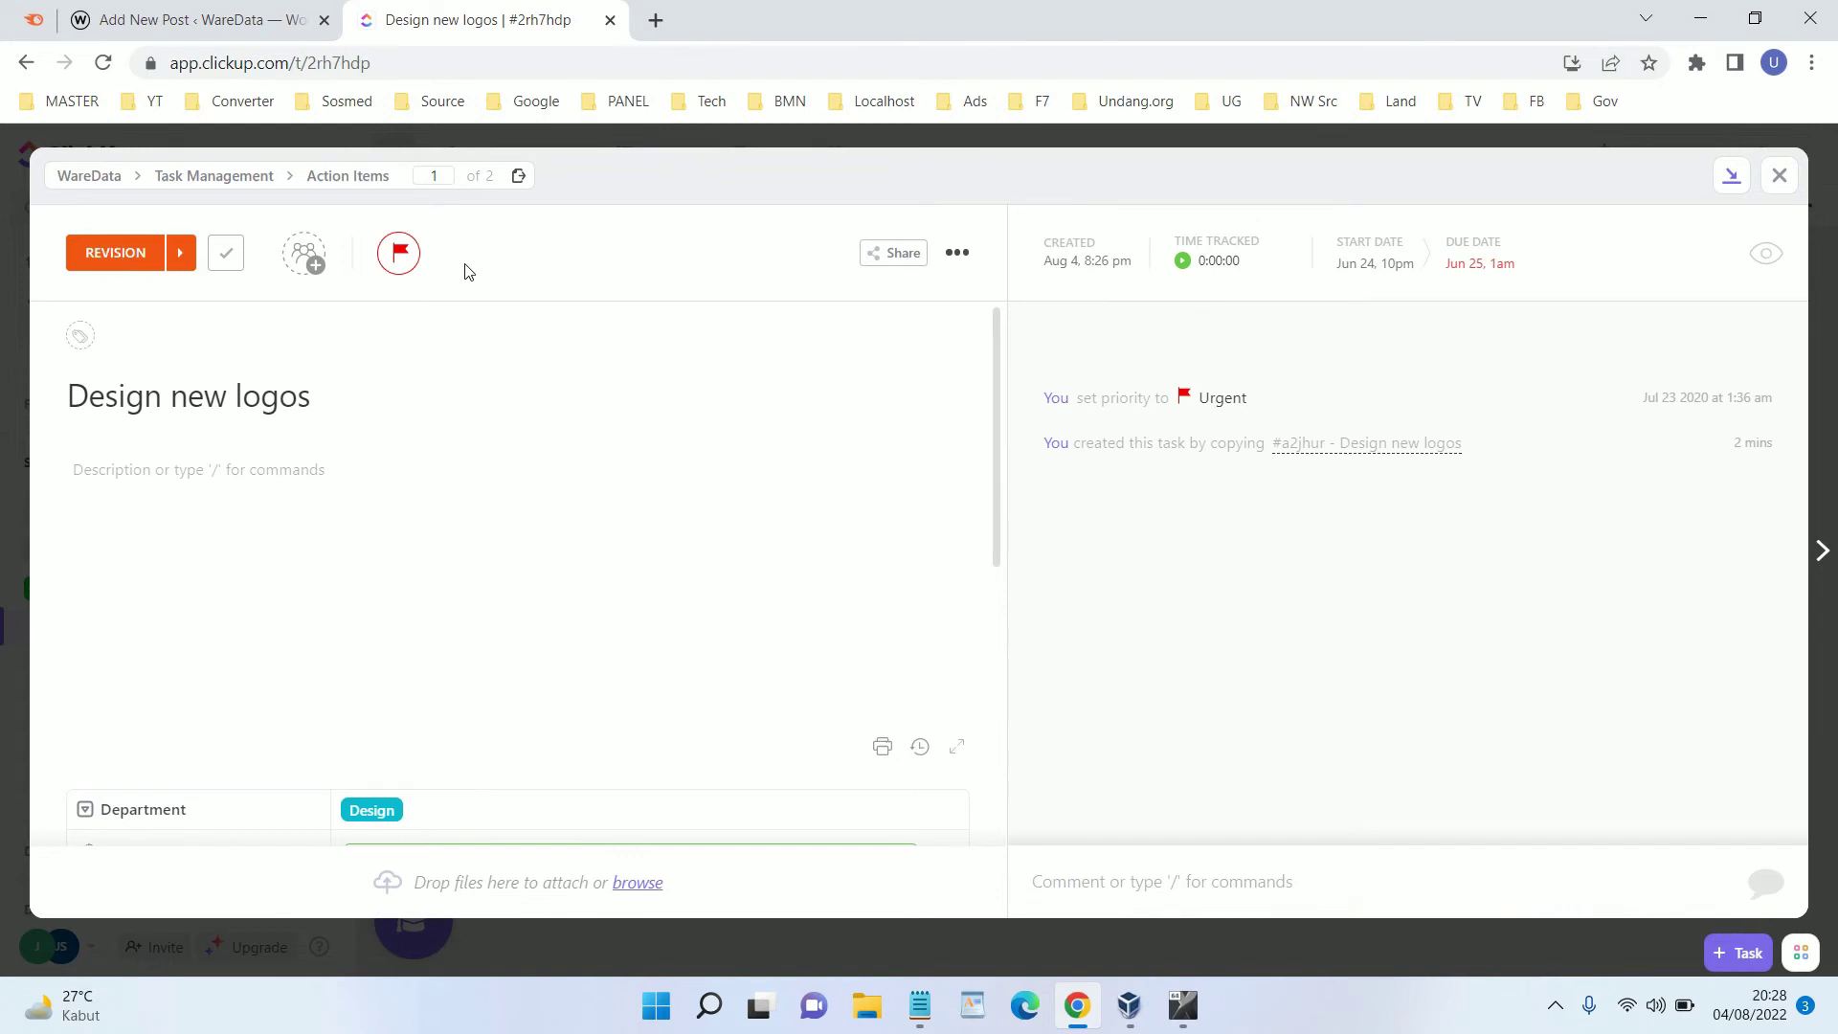
pyautogui.click(543, 424)
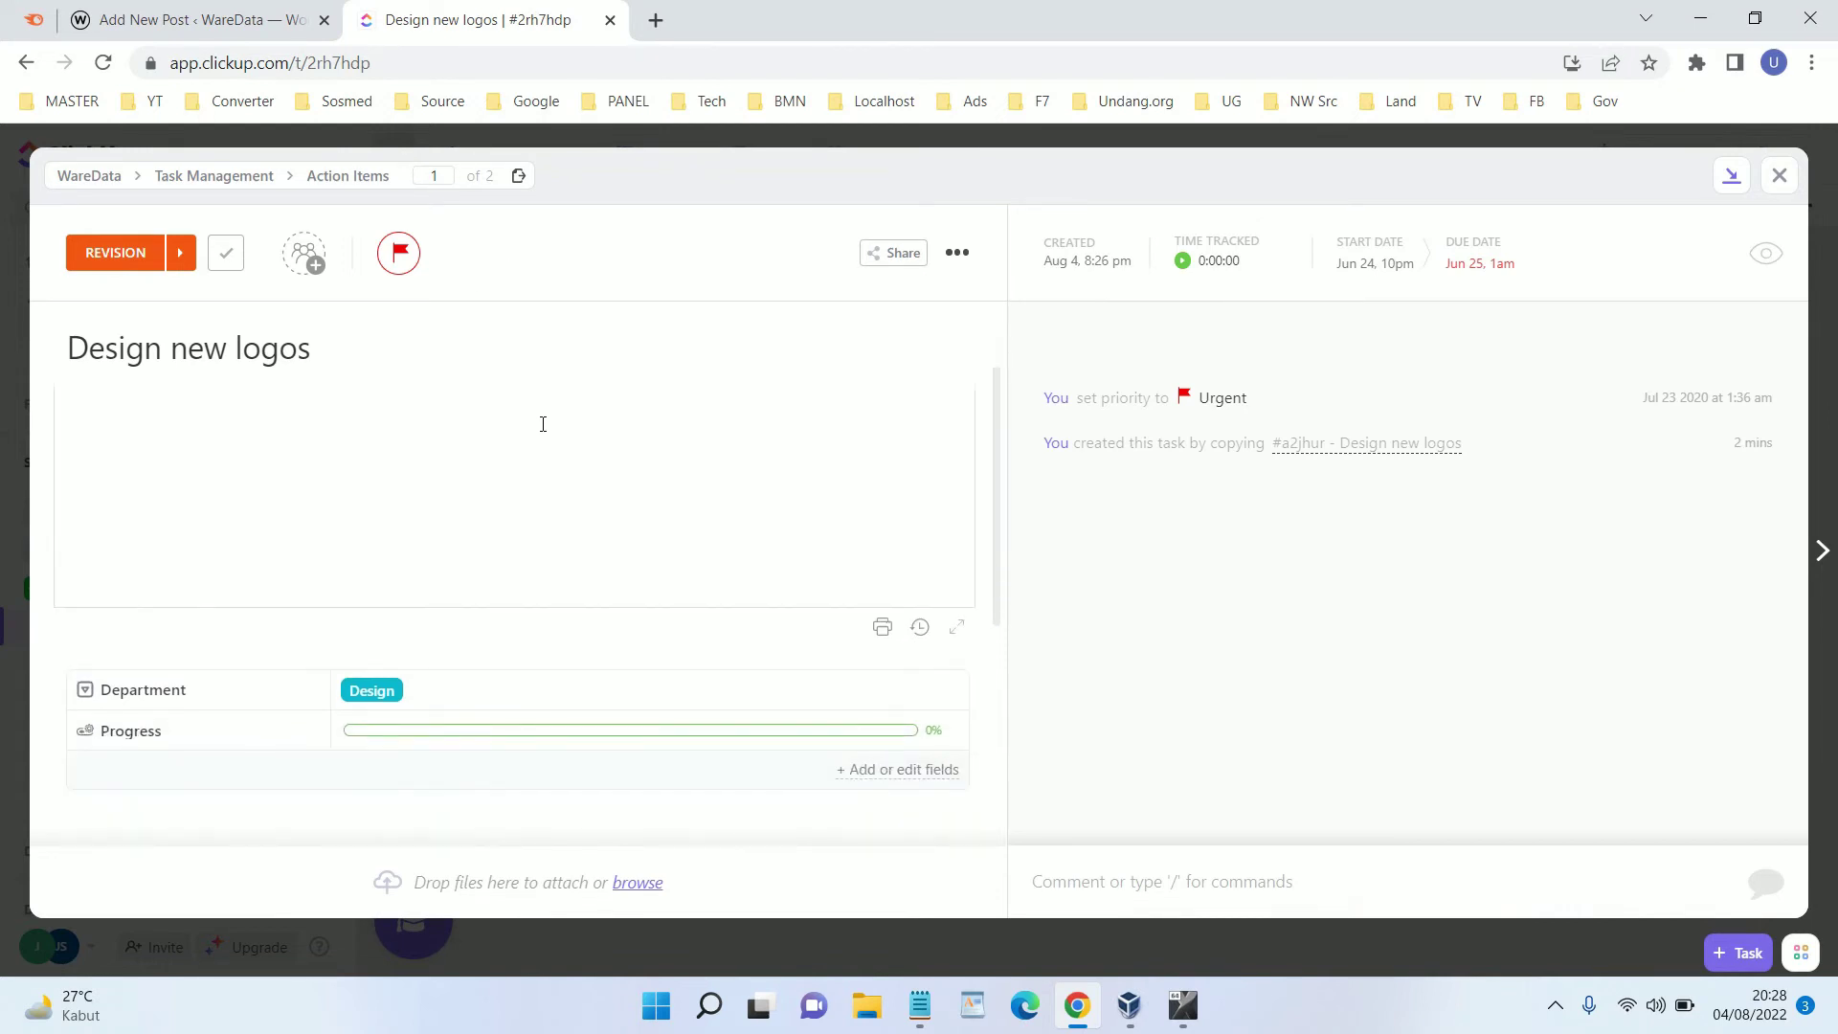
pyautogui.click(1779, 176)
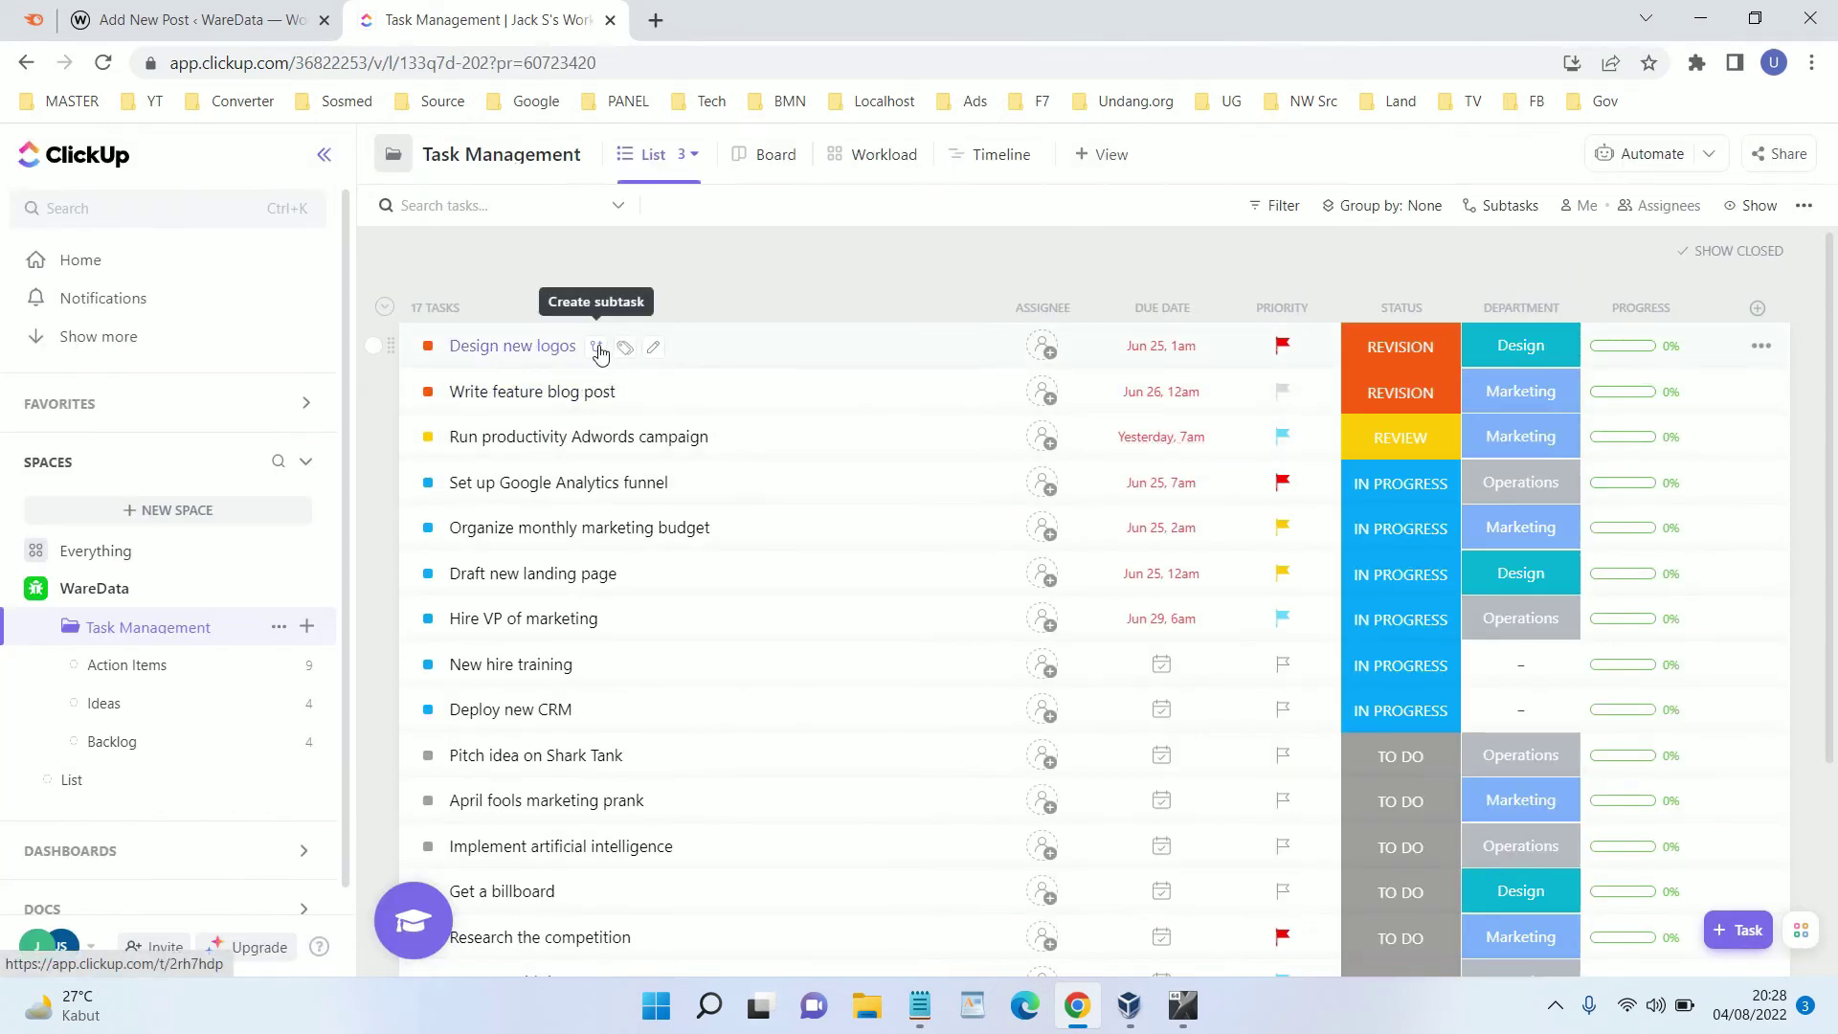
pyautogui.click(597, 347)
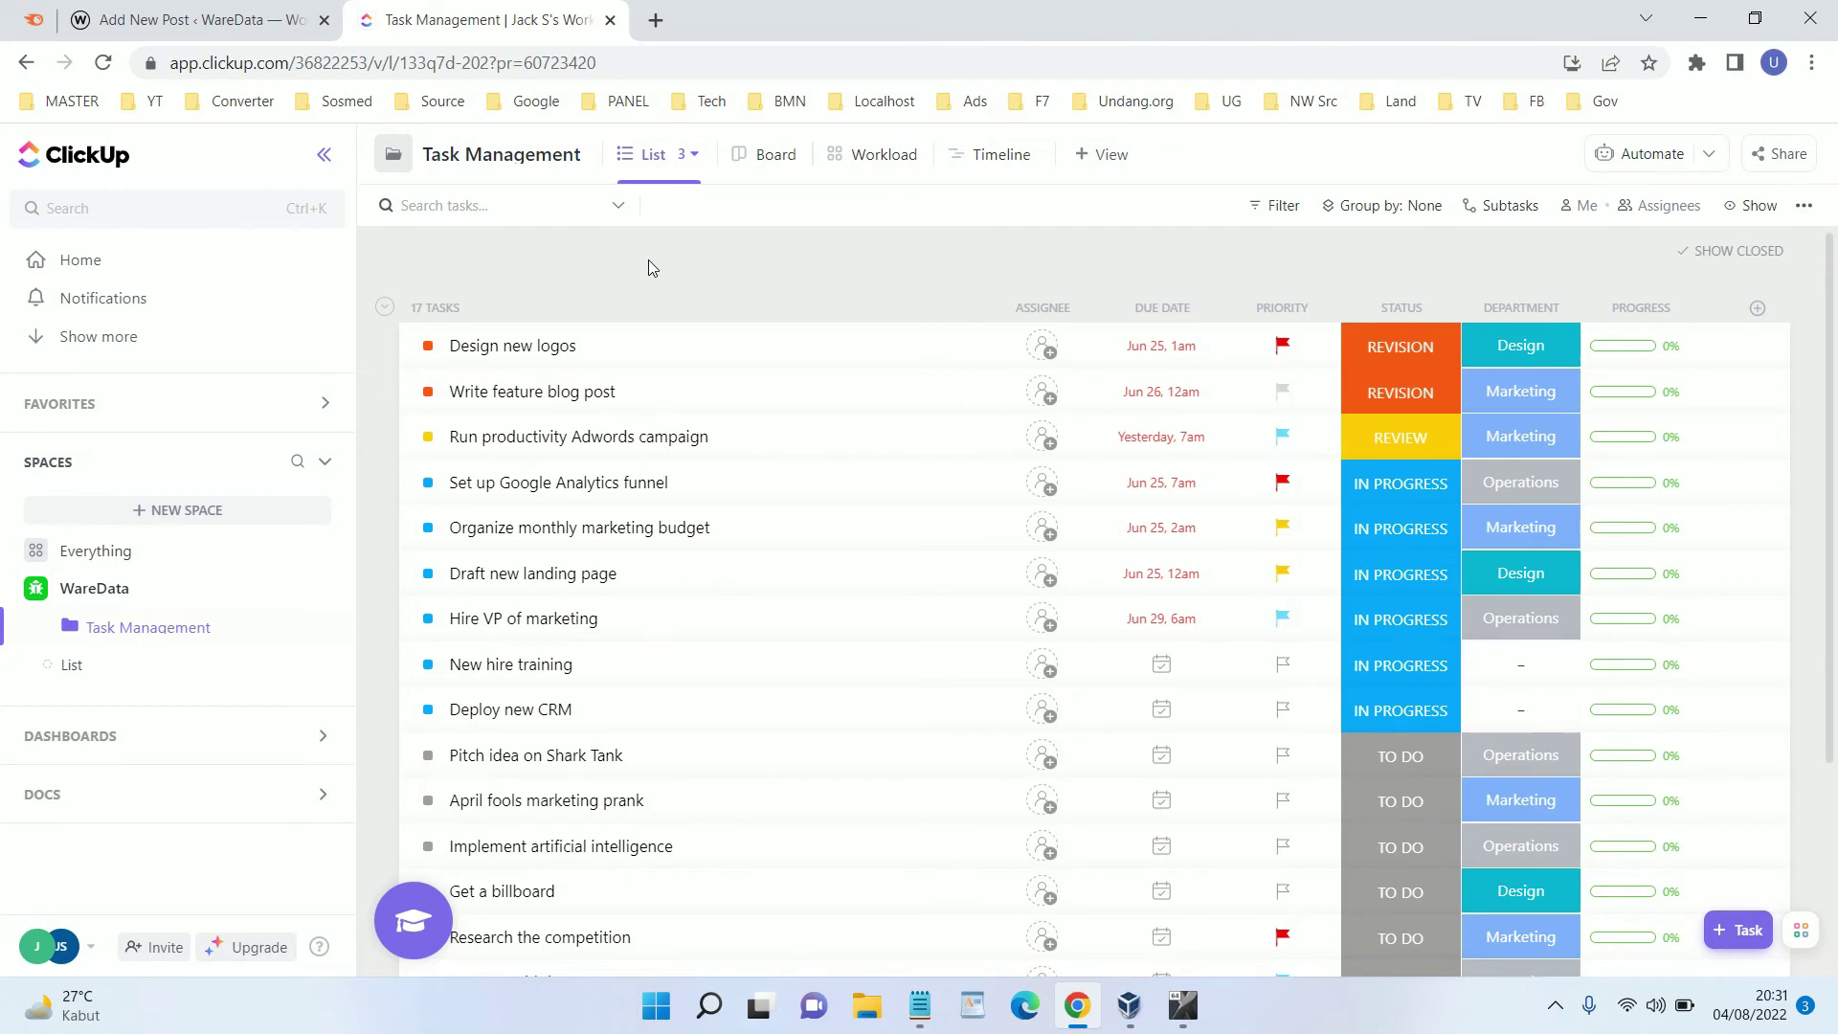
pyautogui.click(865, 344)
pyautogui.click(1781, 176)
# Step: Expand the Task Management folder, view Action Items, and open the custom fields manager for the Ideas list
pyautogui.click(42, 626)
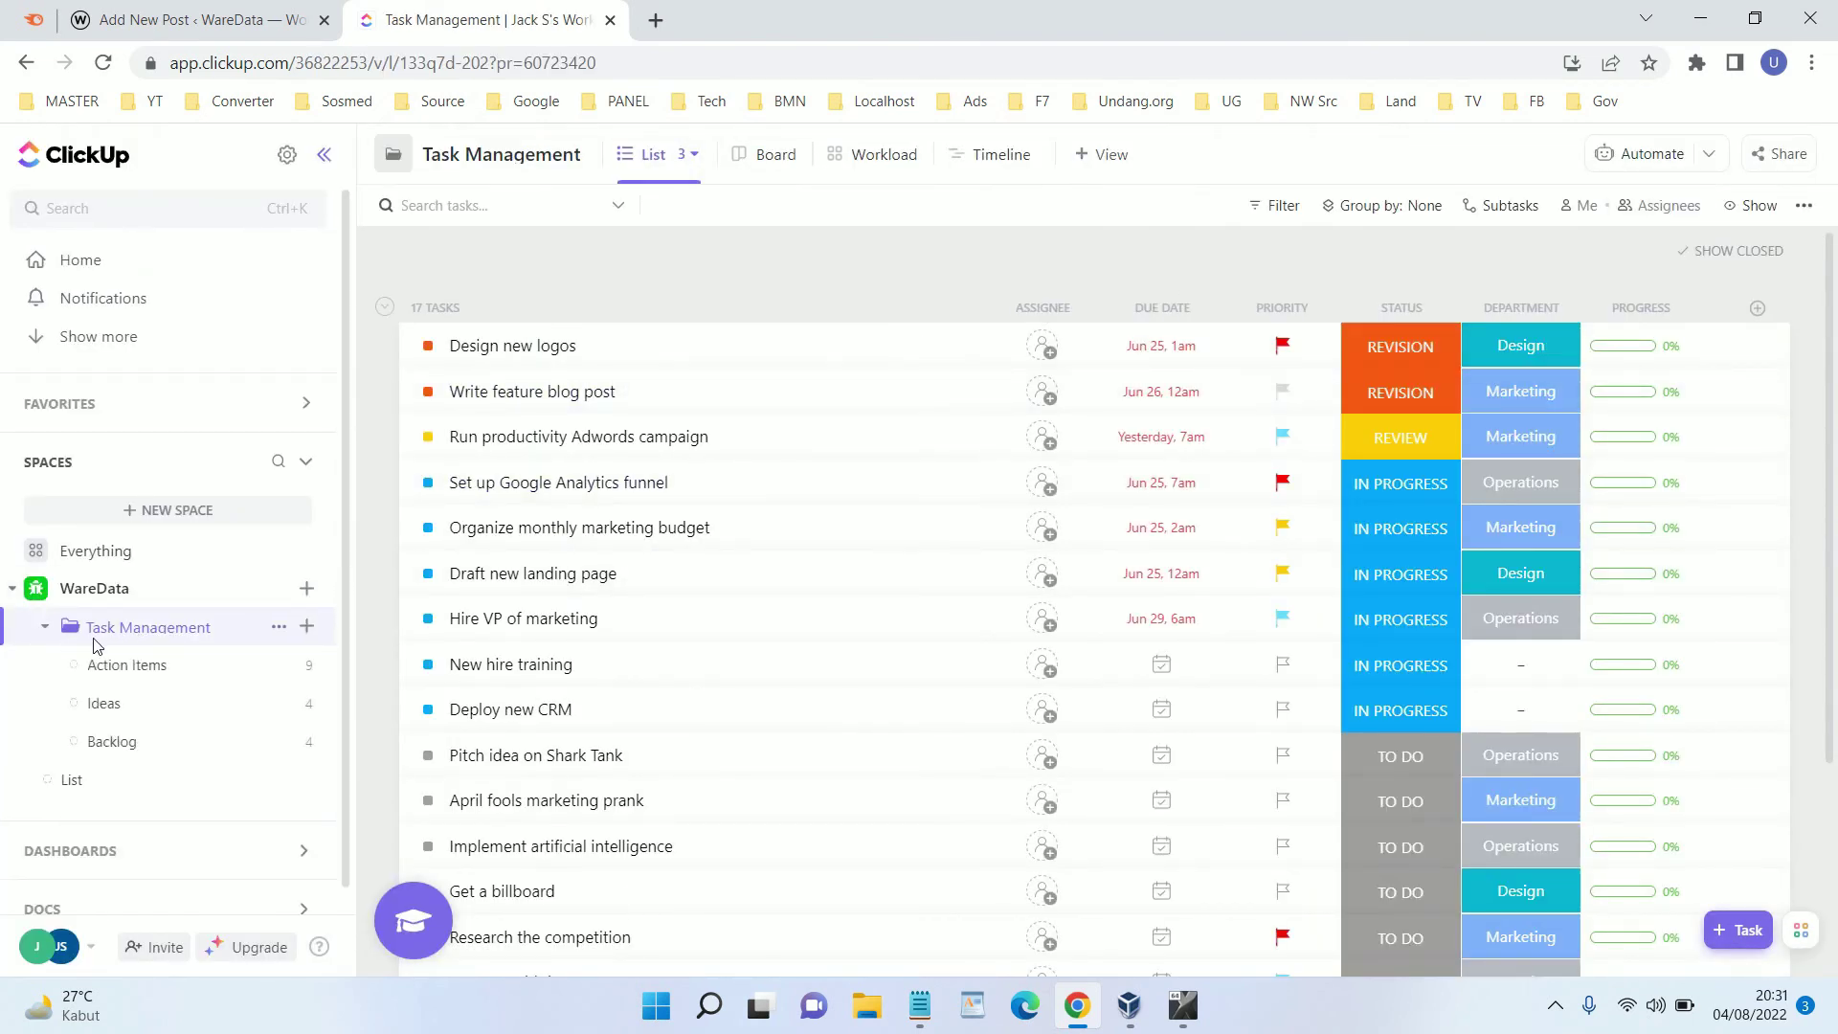
pyautogui.click(162, 675)
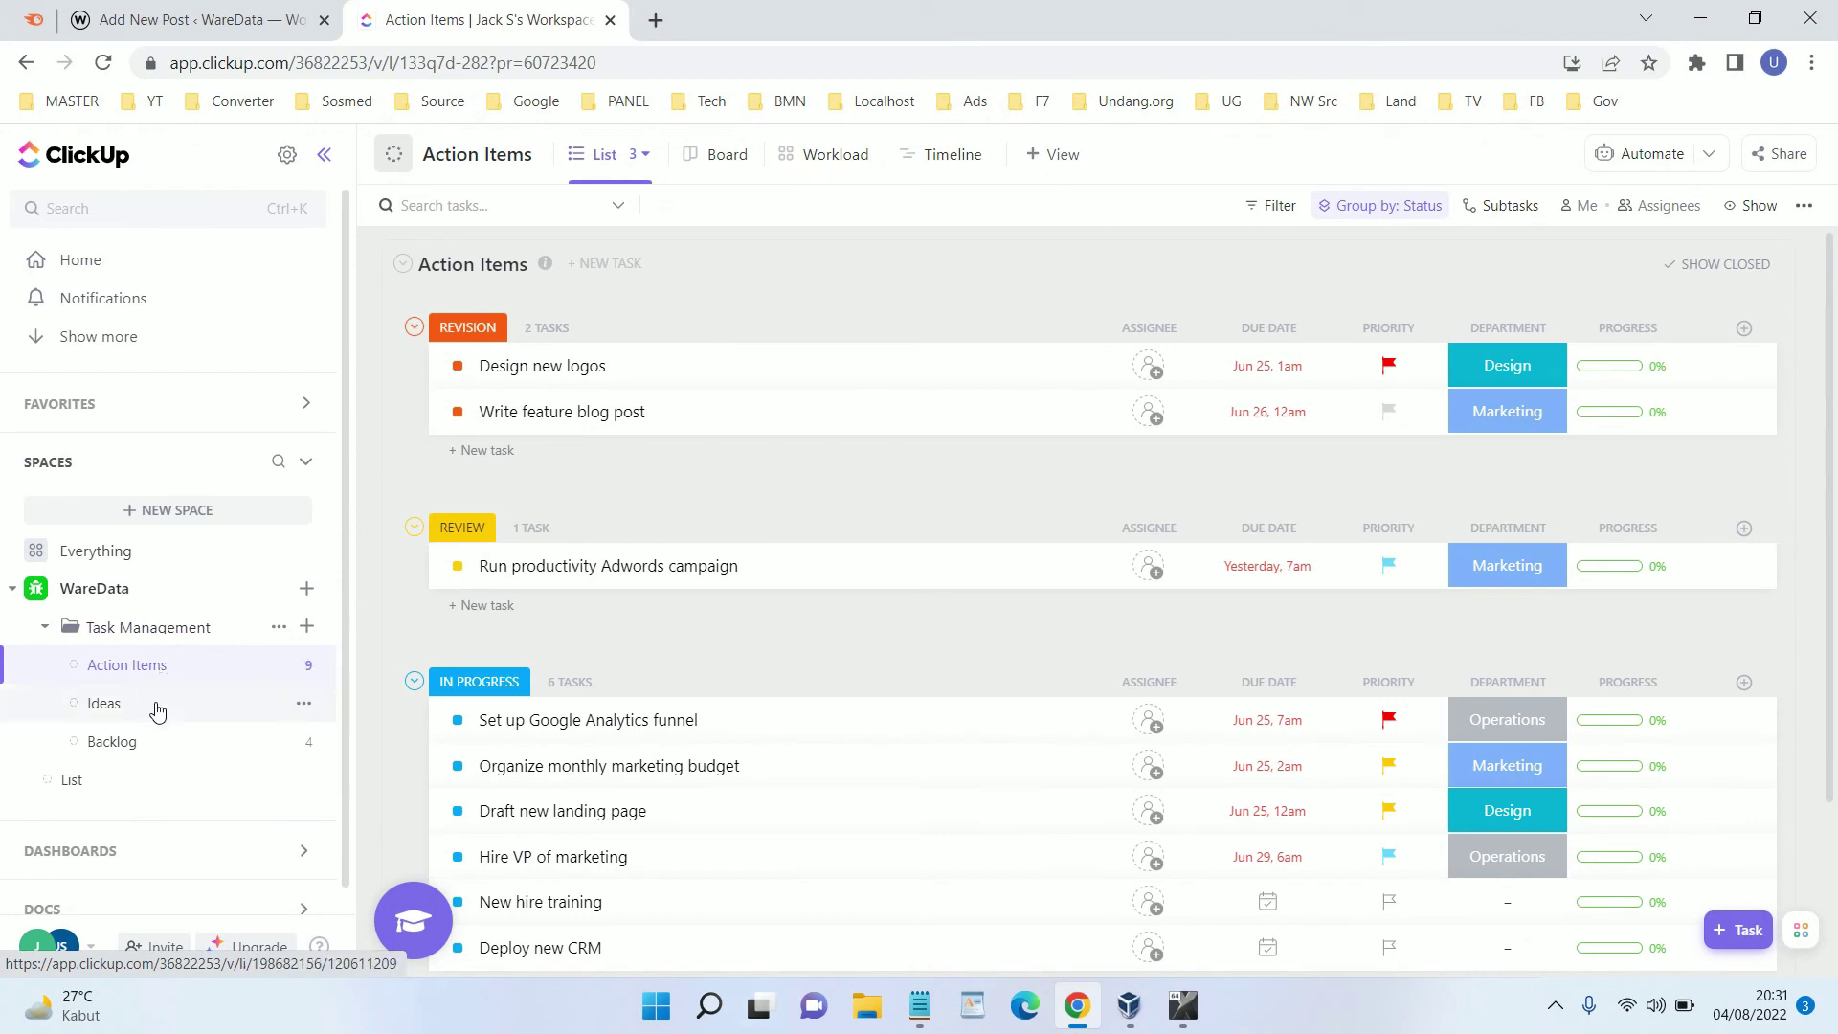
pyautogui.click(158, 714)
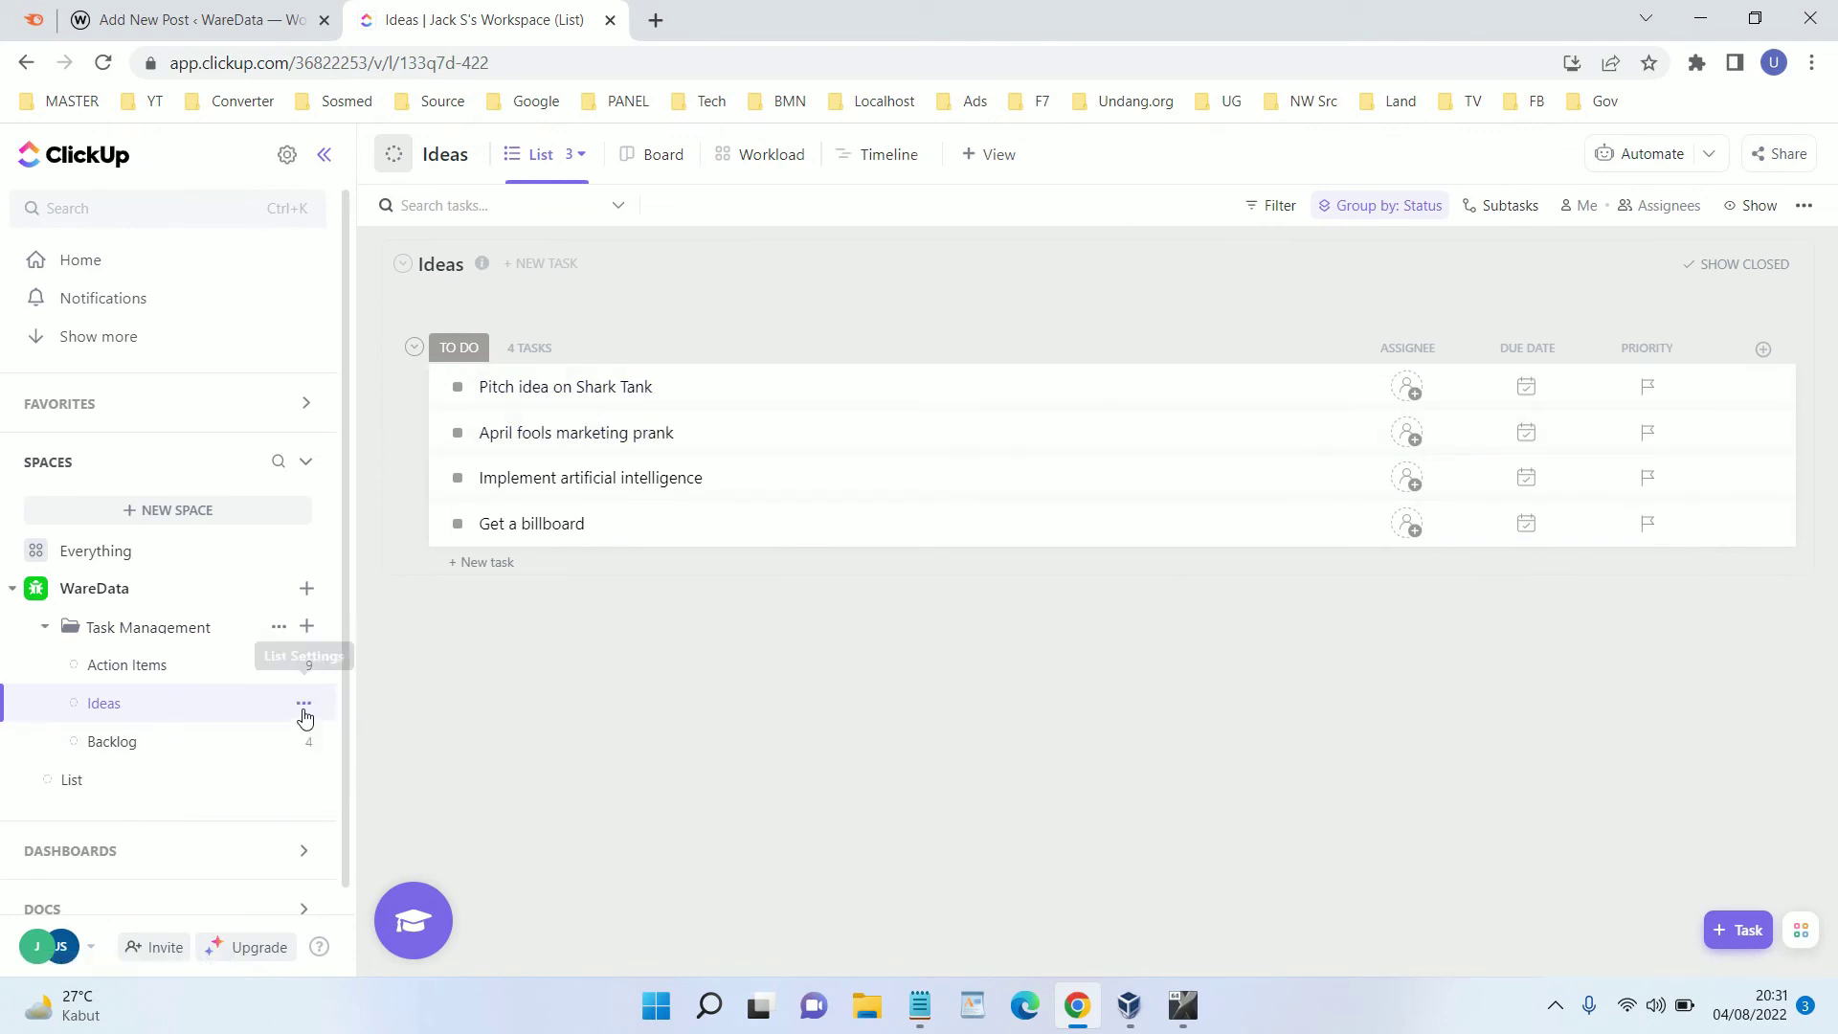
pyautogui.click(303, 707)
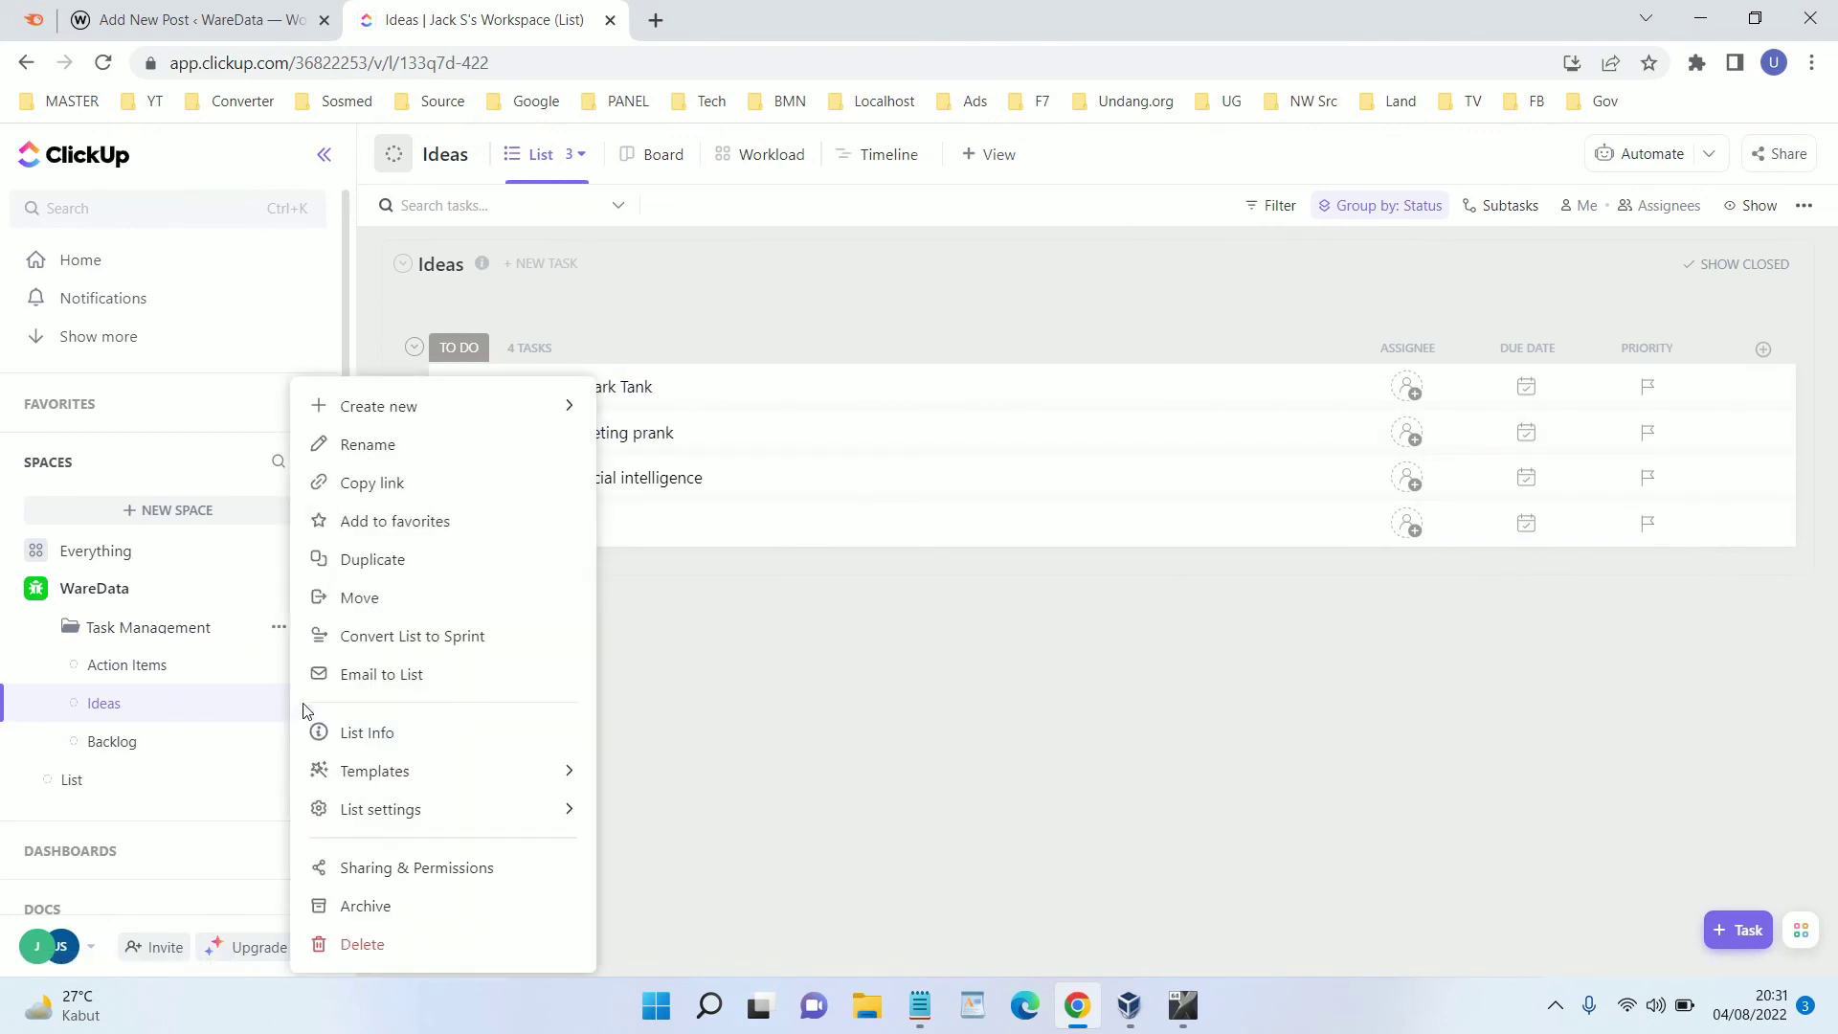
pyautogui.click(400, 812)
pyautogui.click(708, 873)
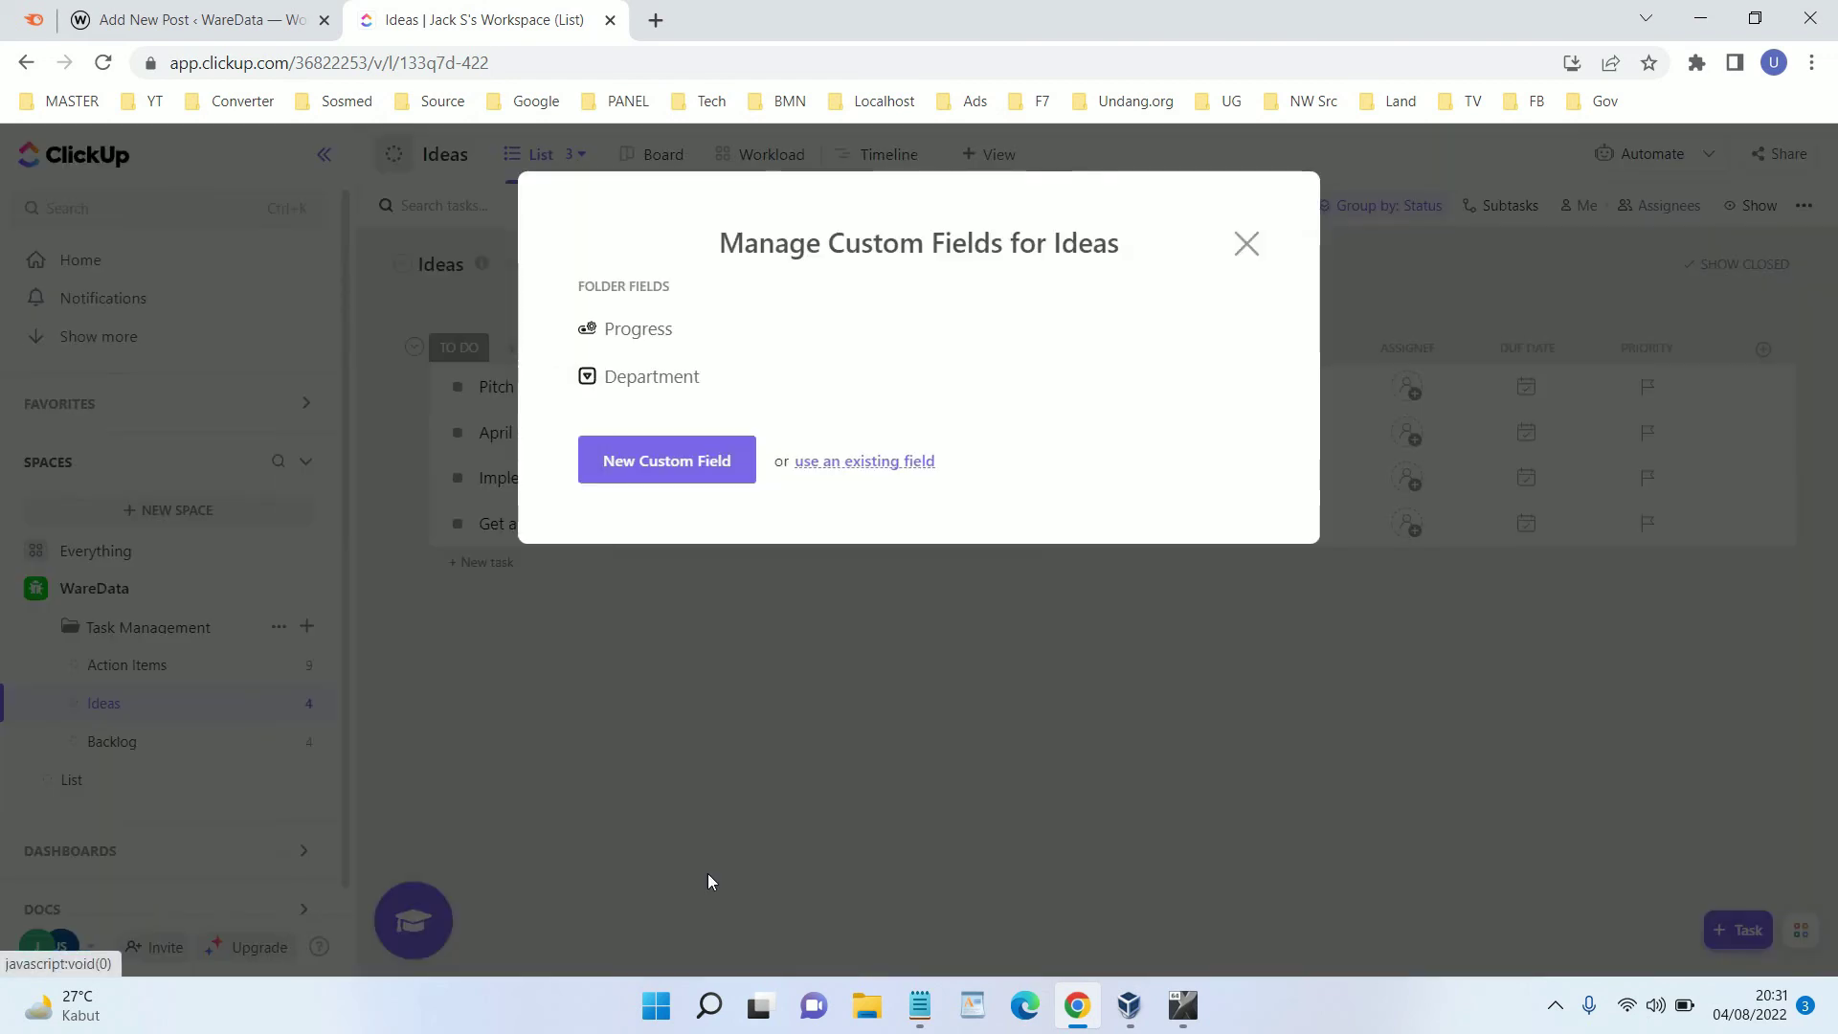
# Step: Start a new custom field for the Ideas list, name it How and set its type to Dropdown
pyautogui.click(706, 471)
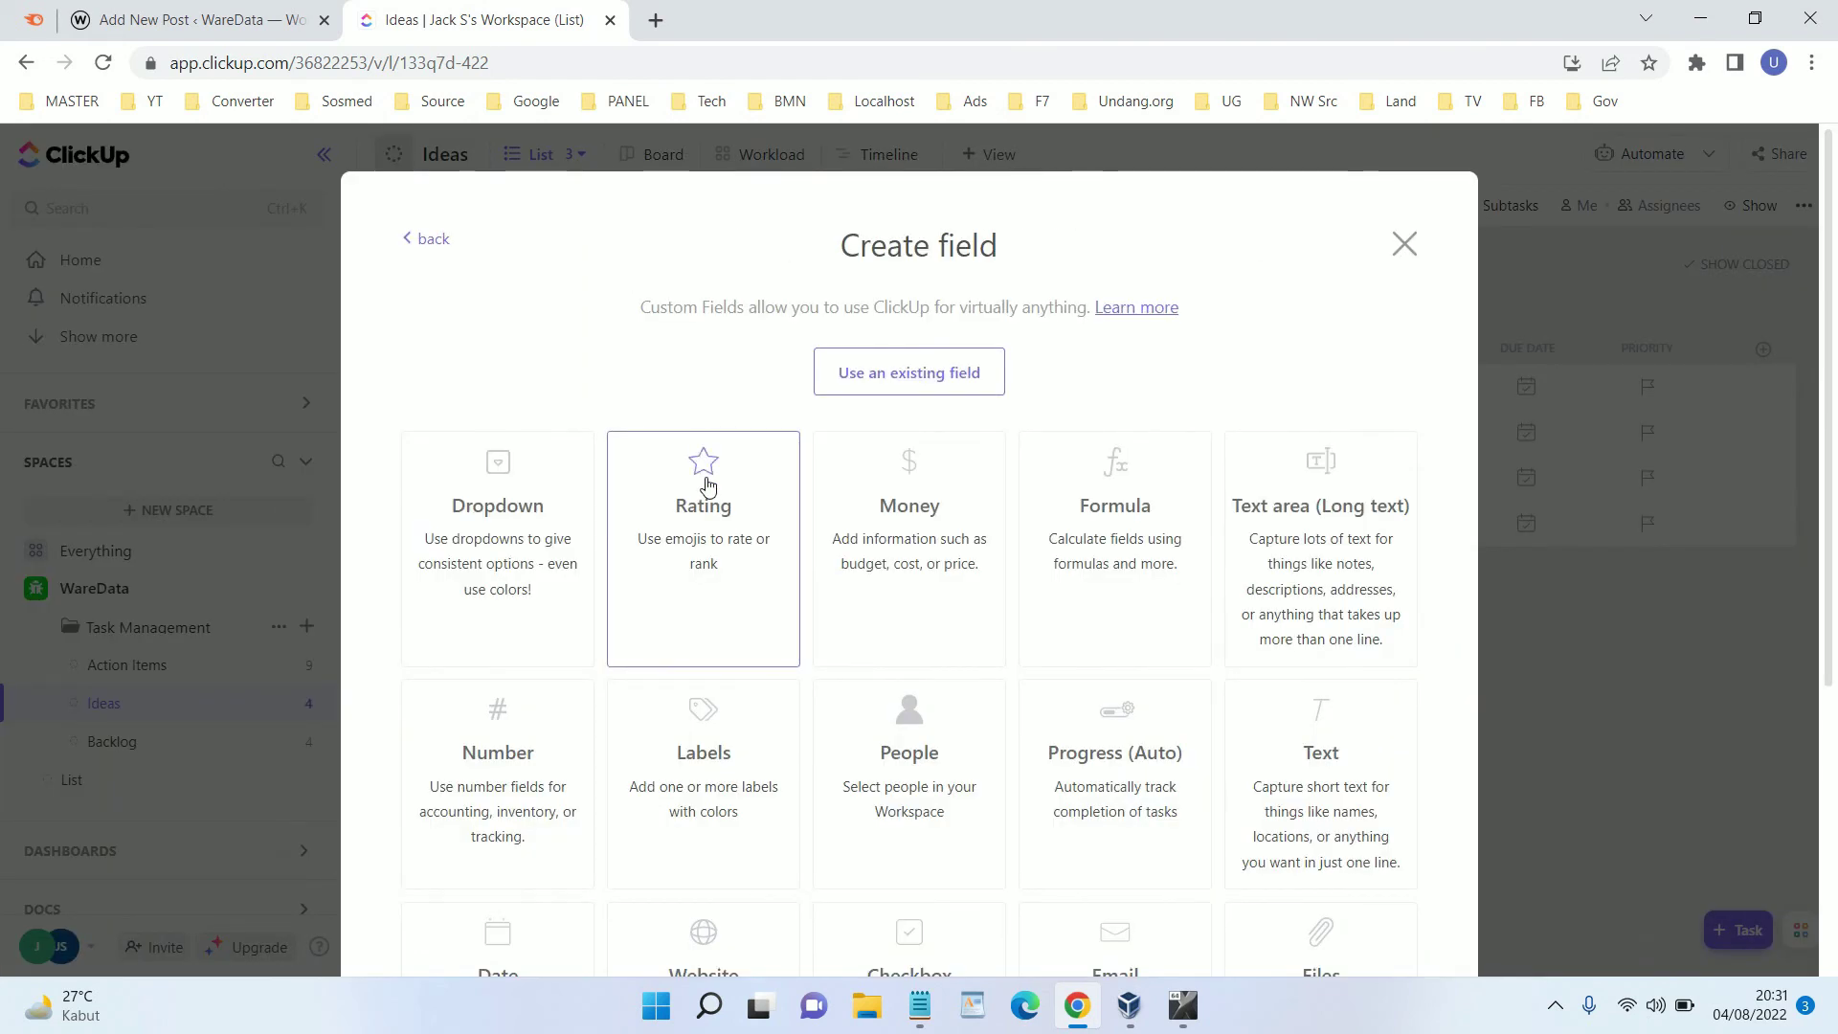
pyautogui.click(724, 748)
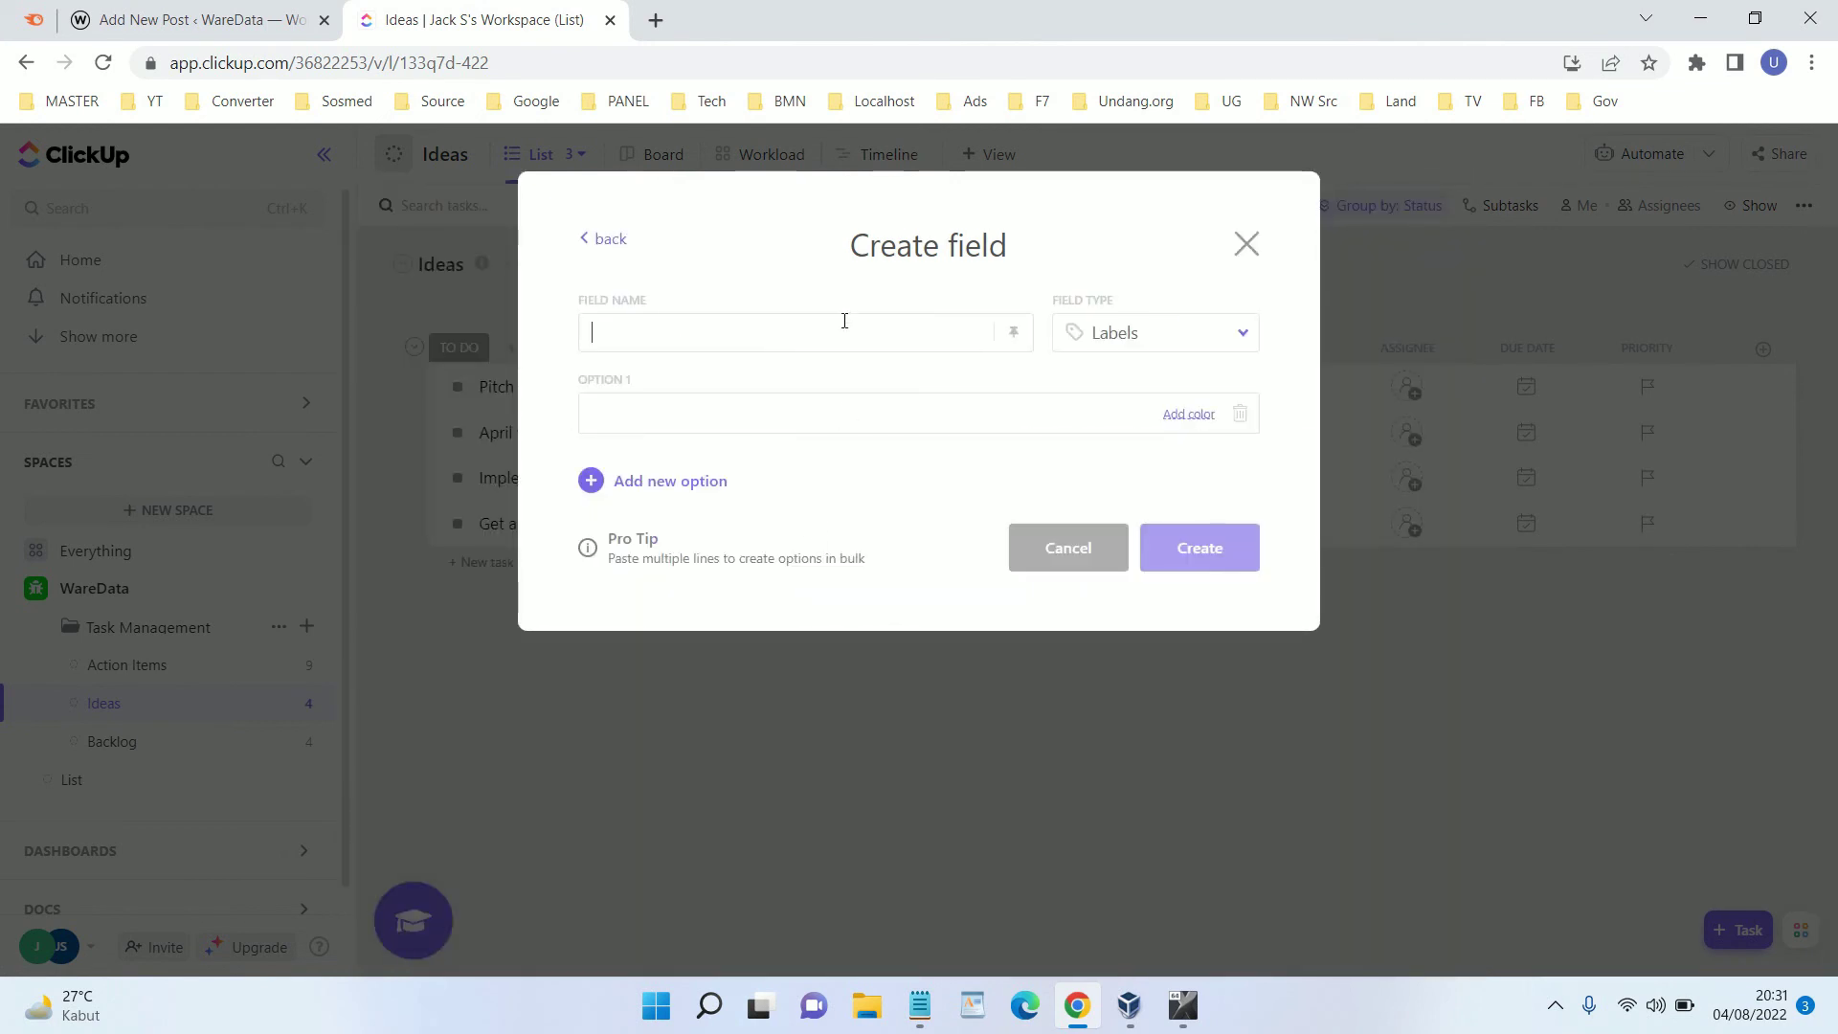
pyautogui.write('How')
pyautogui.click(1179, 343)
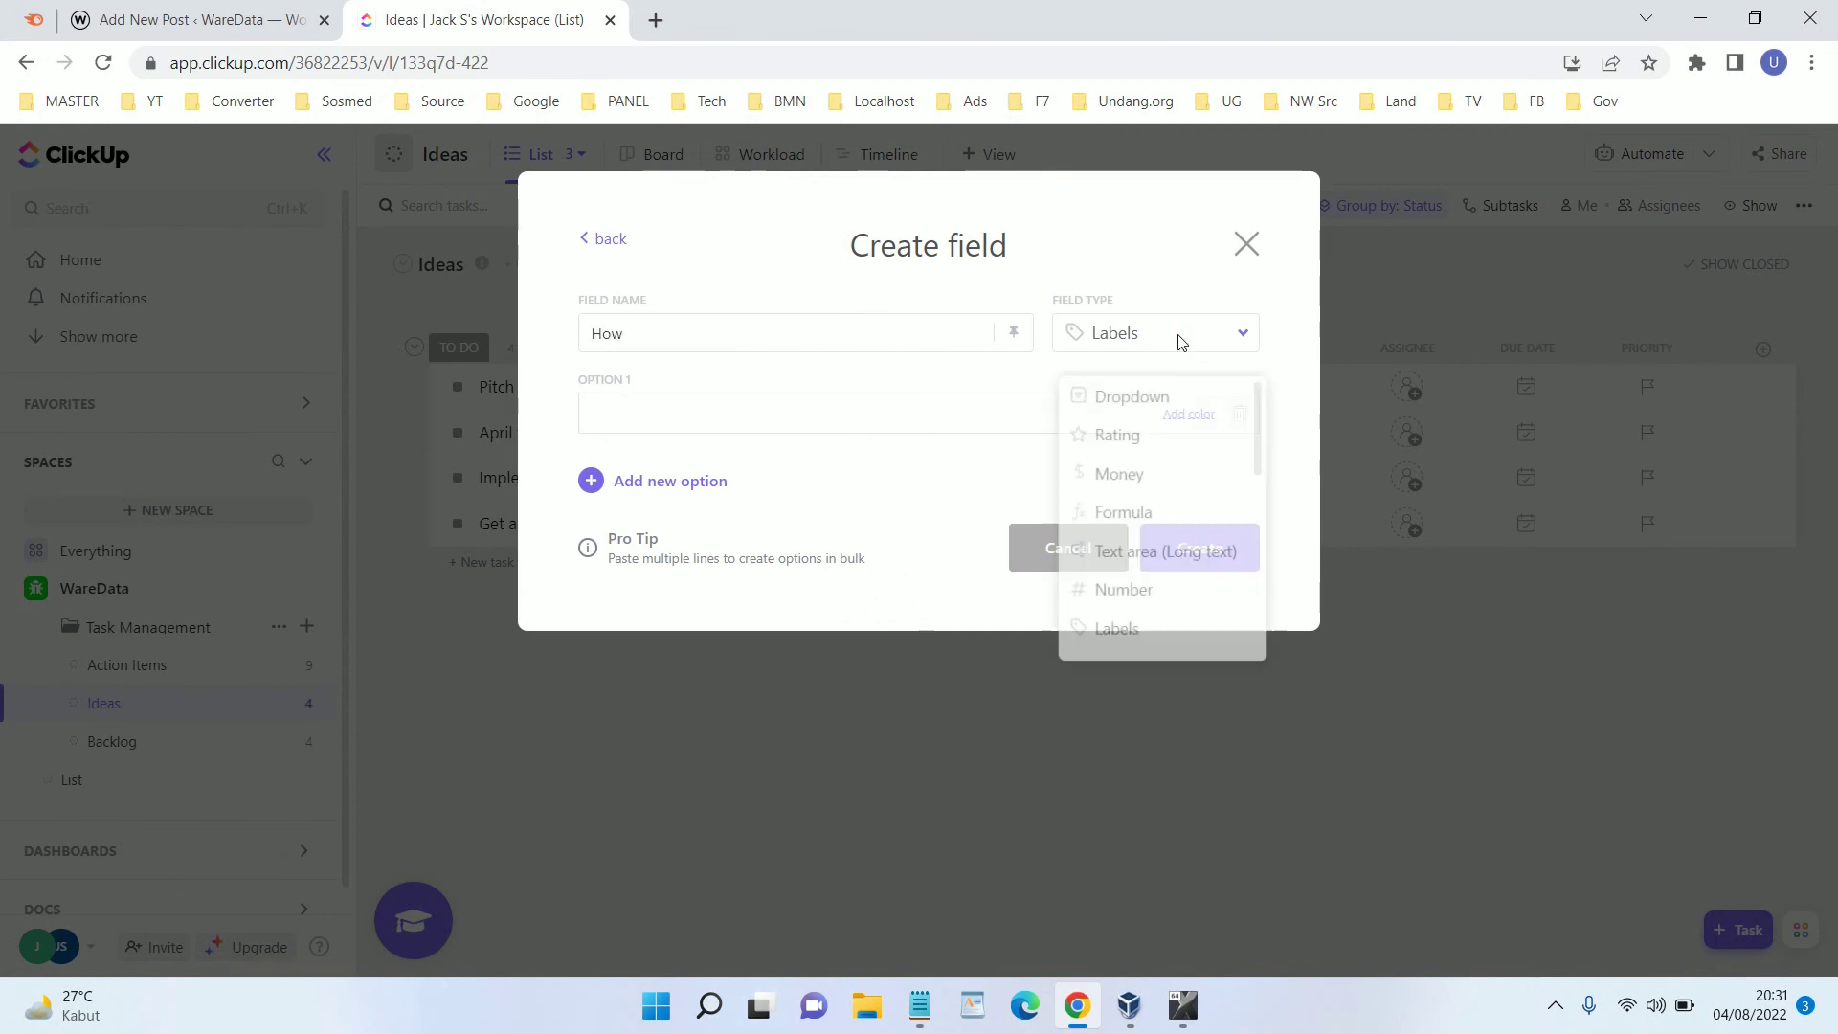
pyautogui.click(1153, 389)
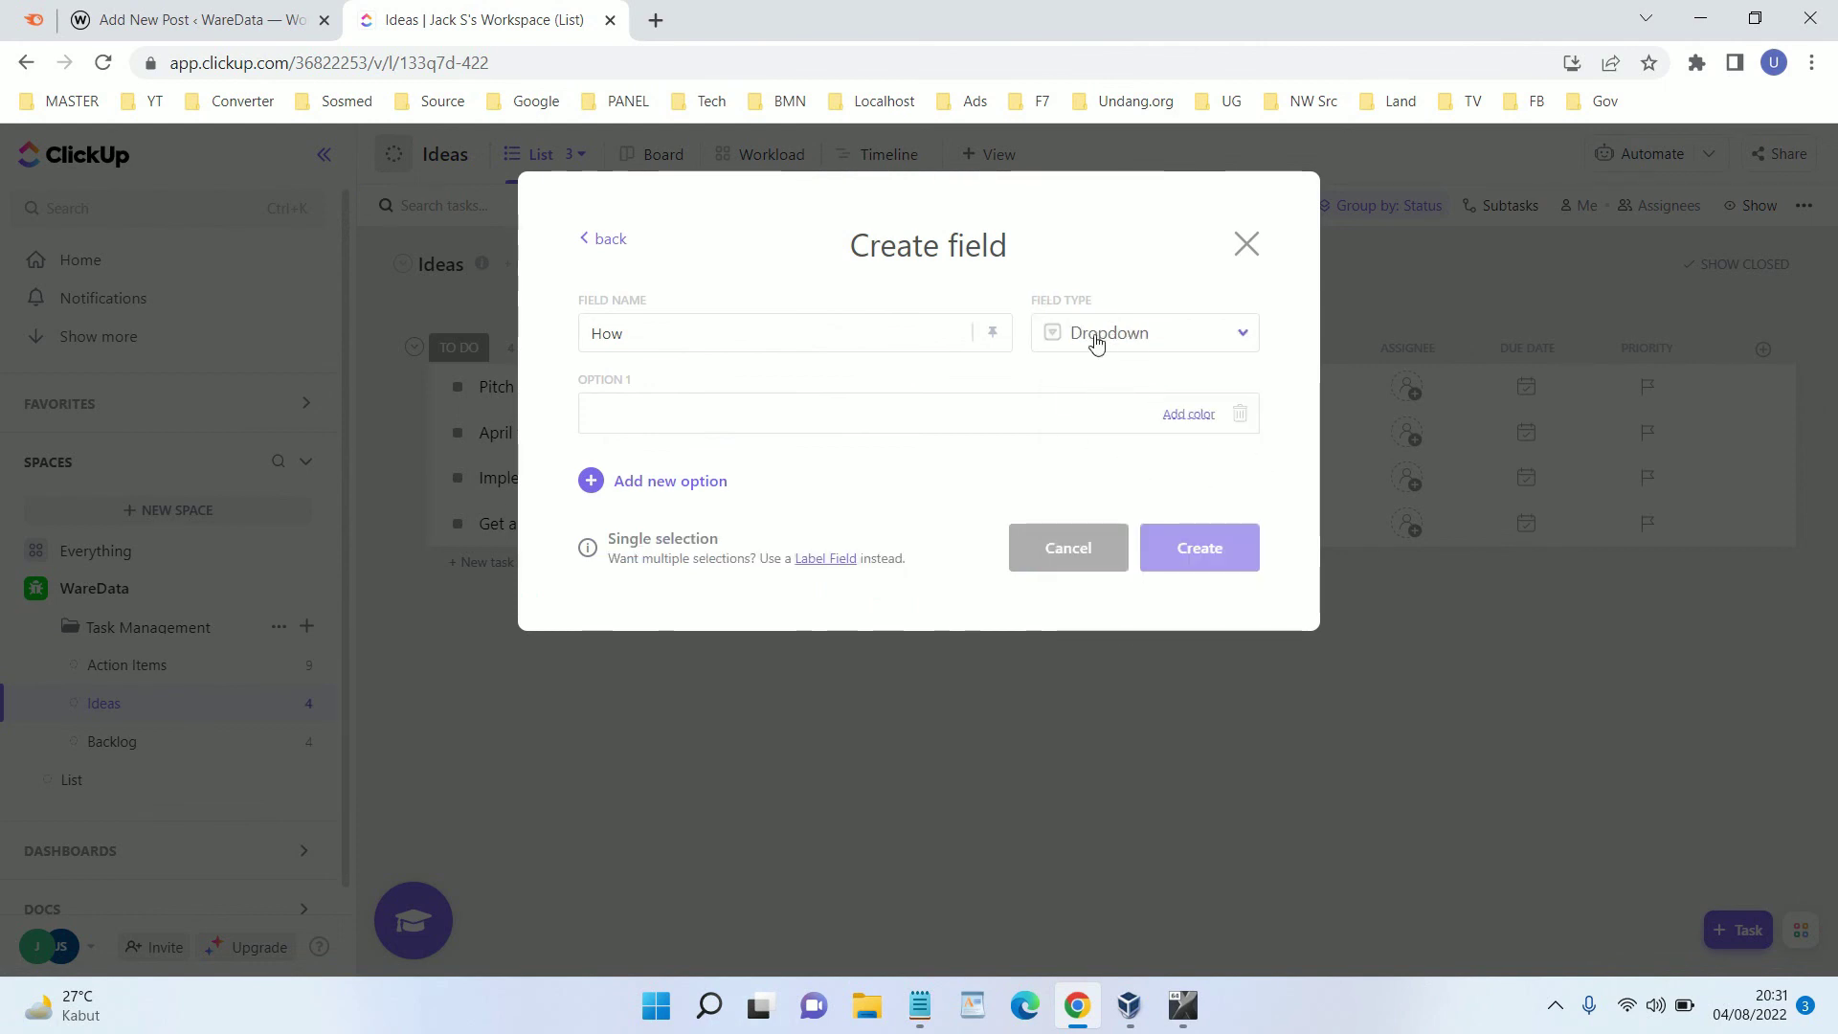
# Step: Add the choices Option 1 and Option 2 to the How field, create it and close the custom fields manager
pyautogui.click(977, 410)
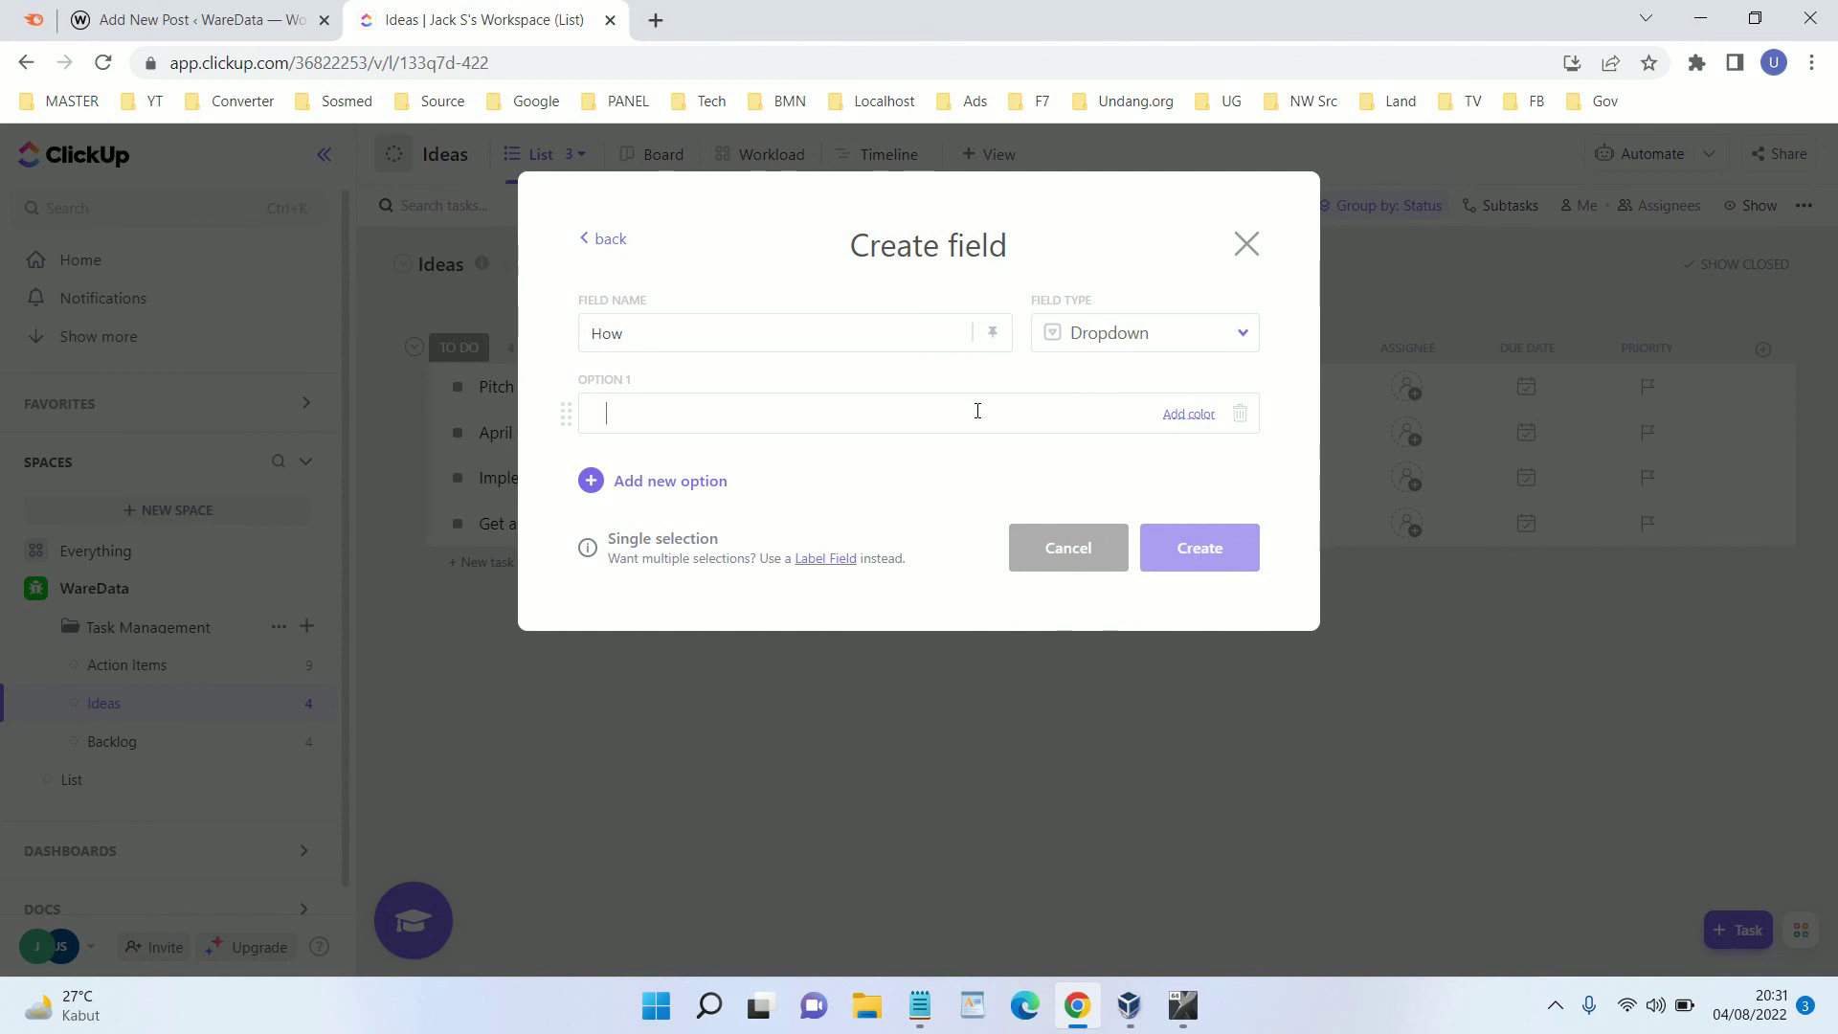
pyautogui.write('Option 1')
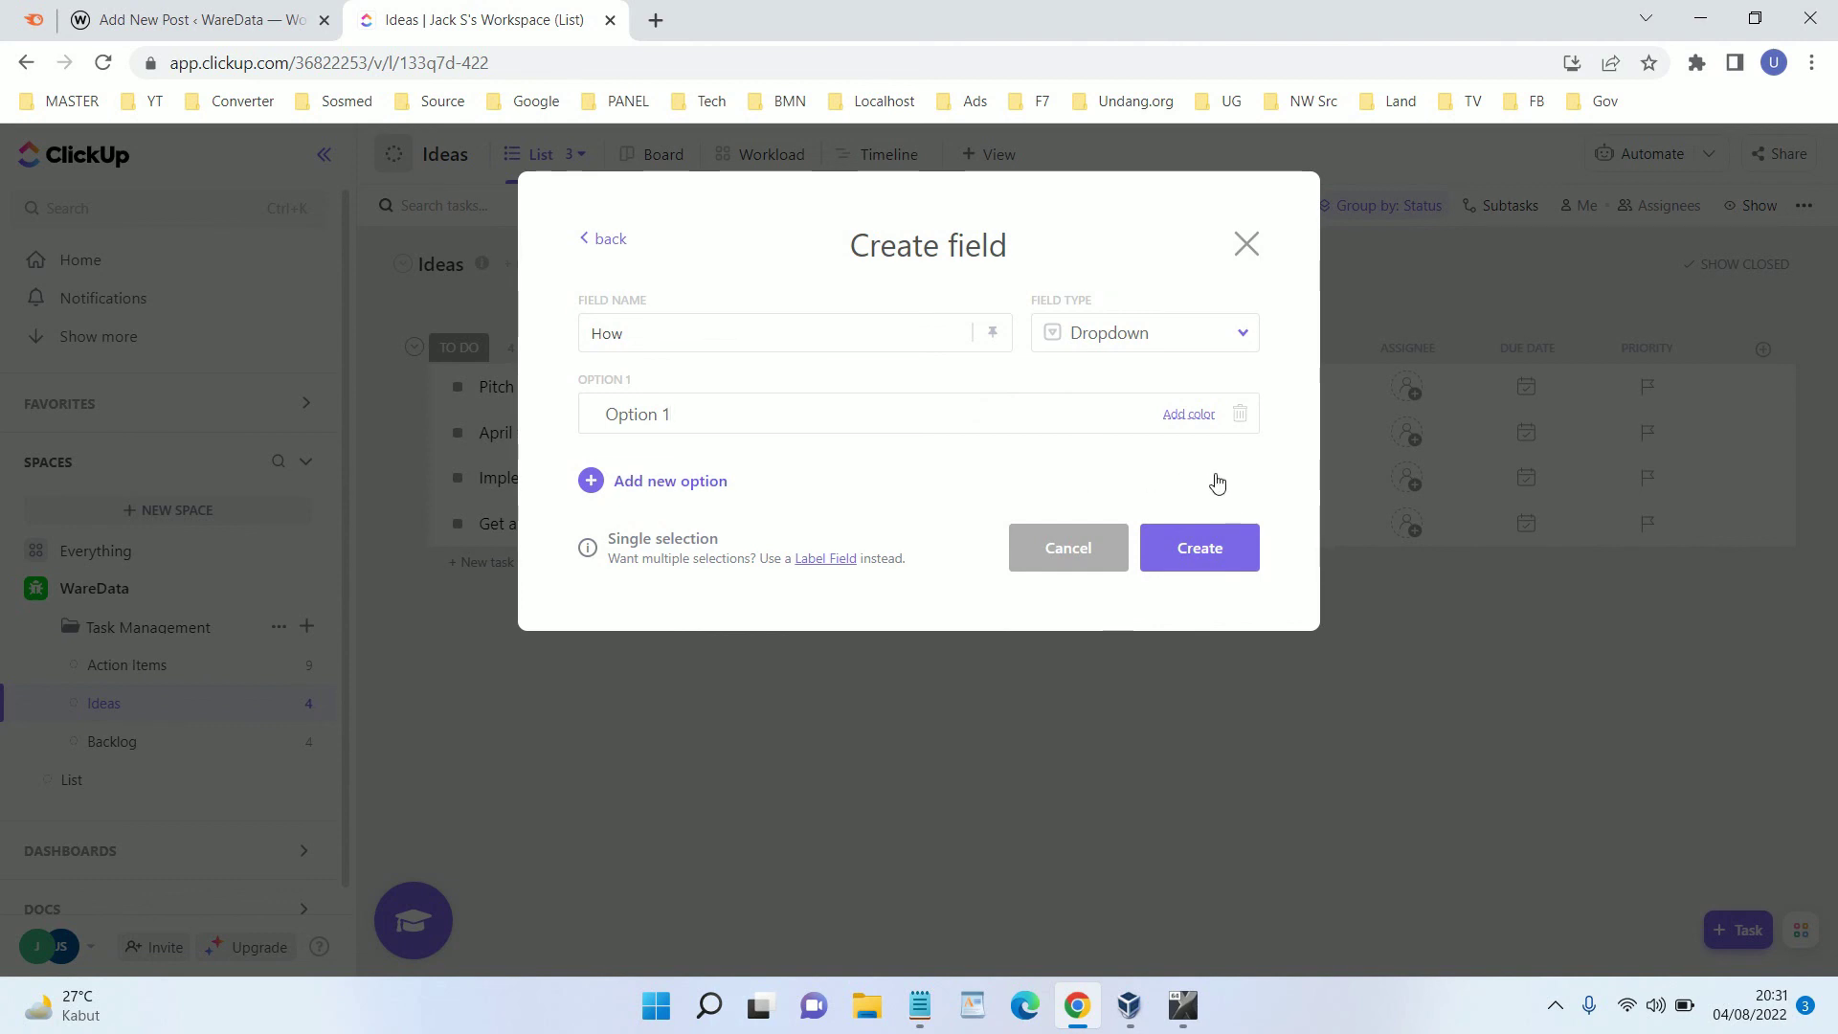
pyautogui.click(718, 480)
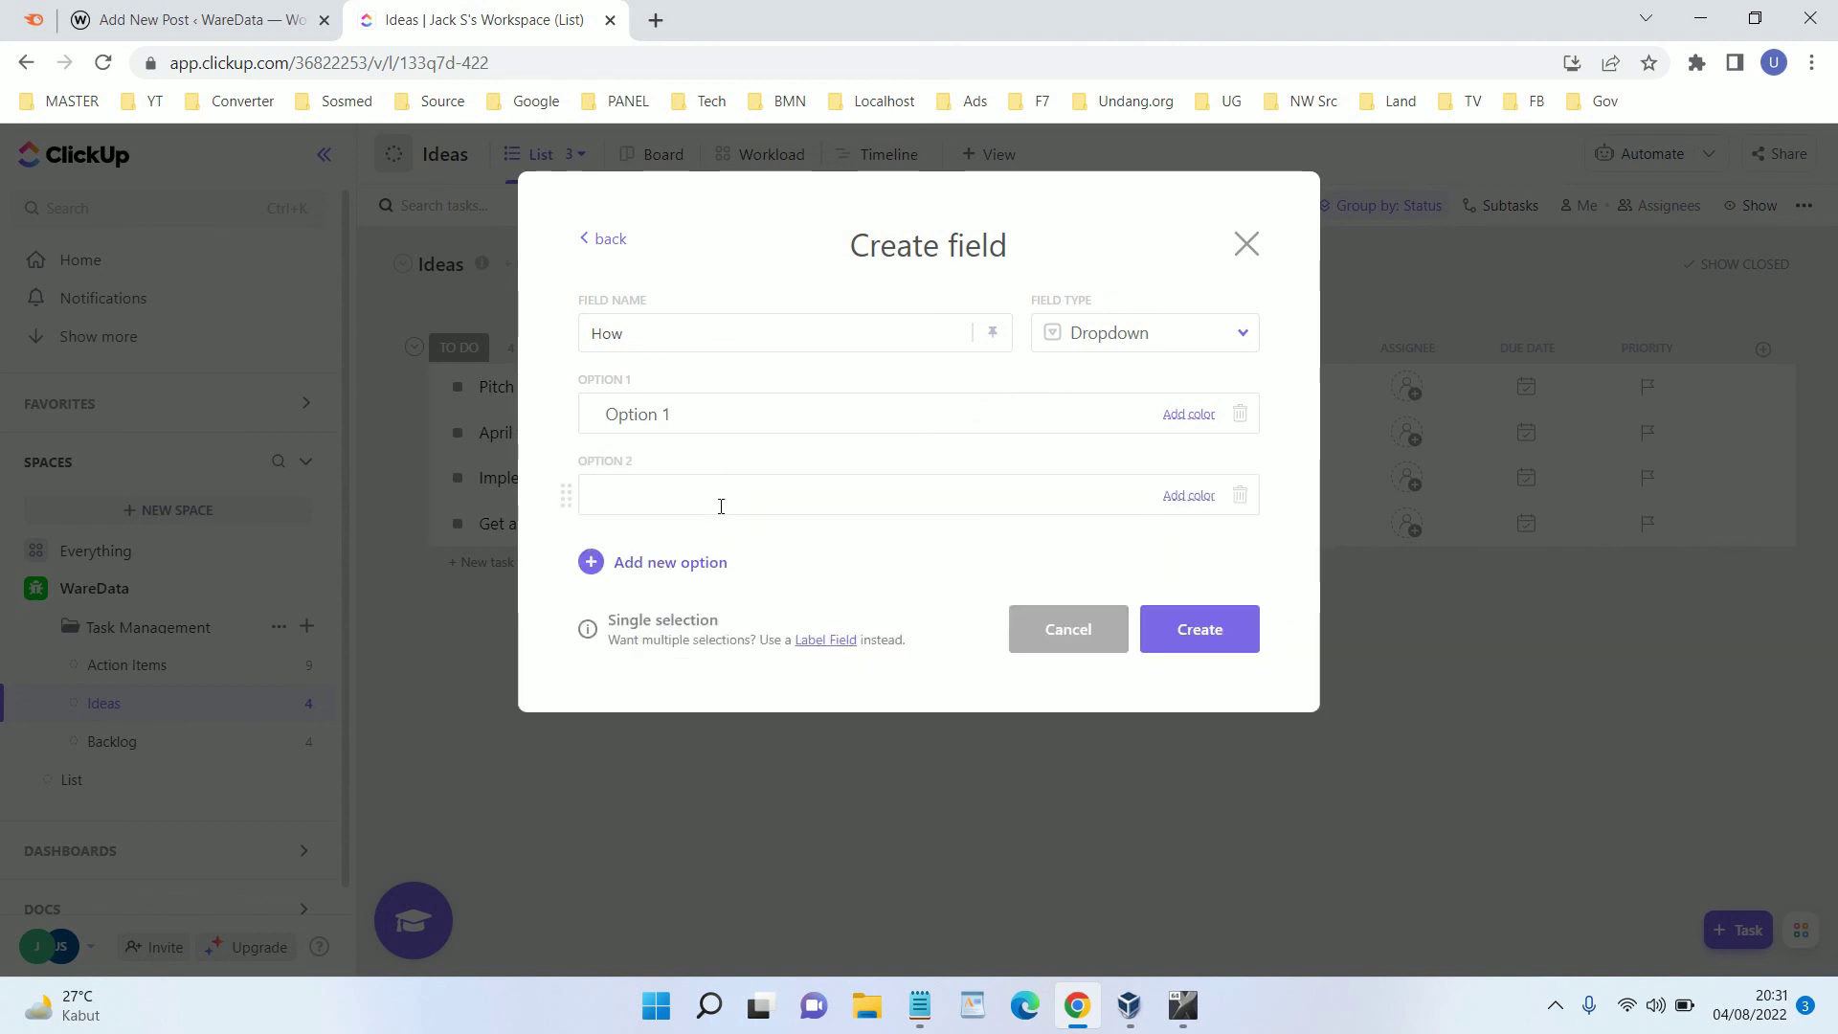
pyautogui.write('Option 2')
pyautogui.click(1223, 641)
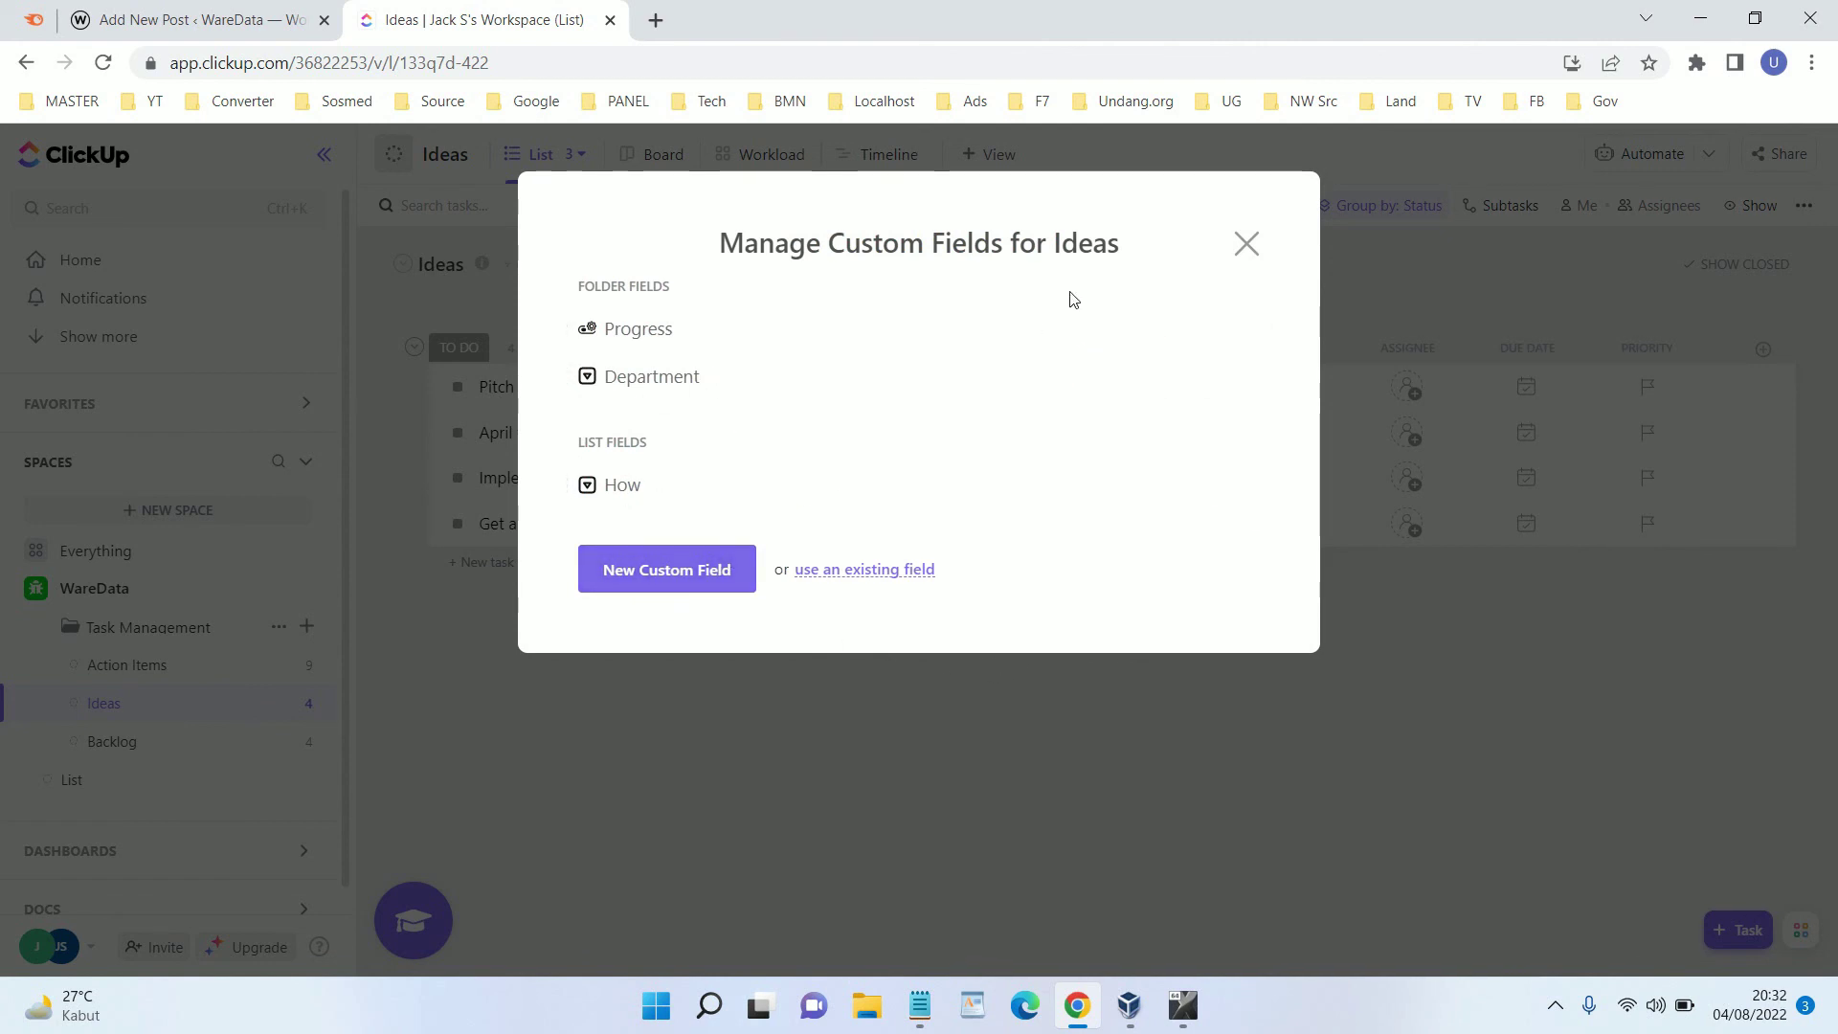
pyautogui.click(1247, 241)
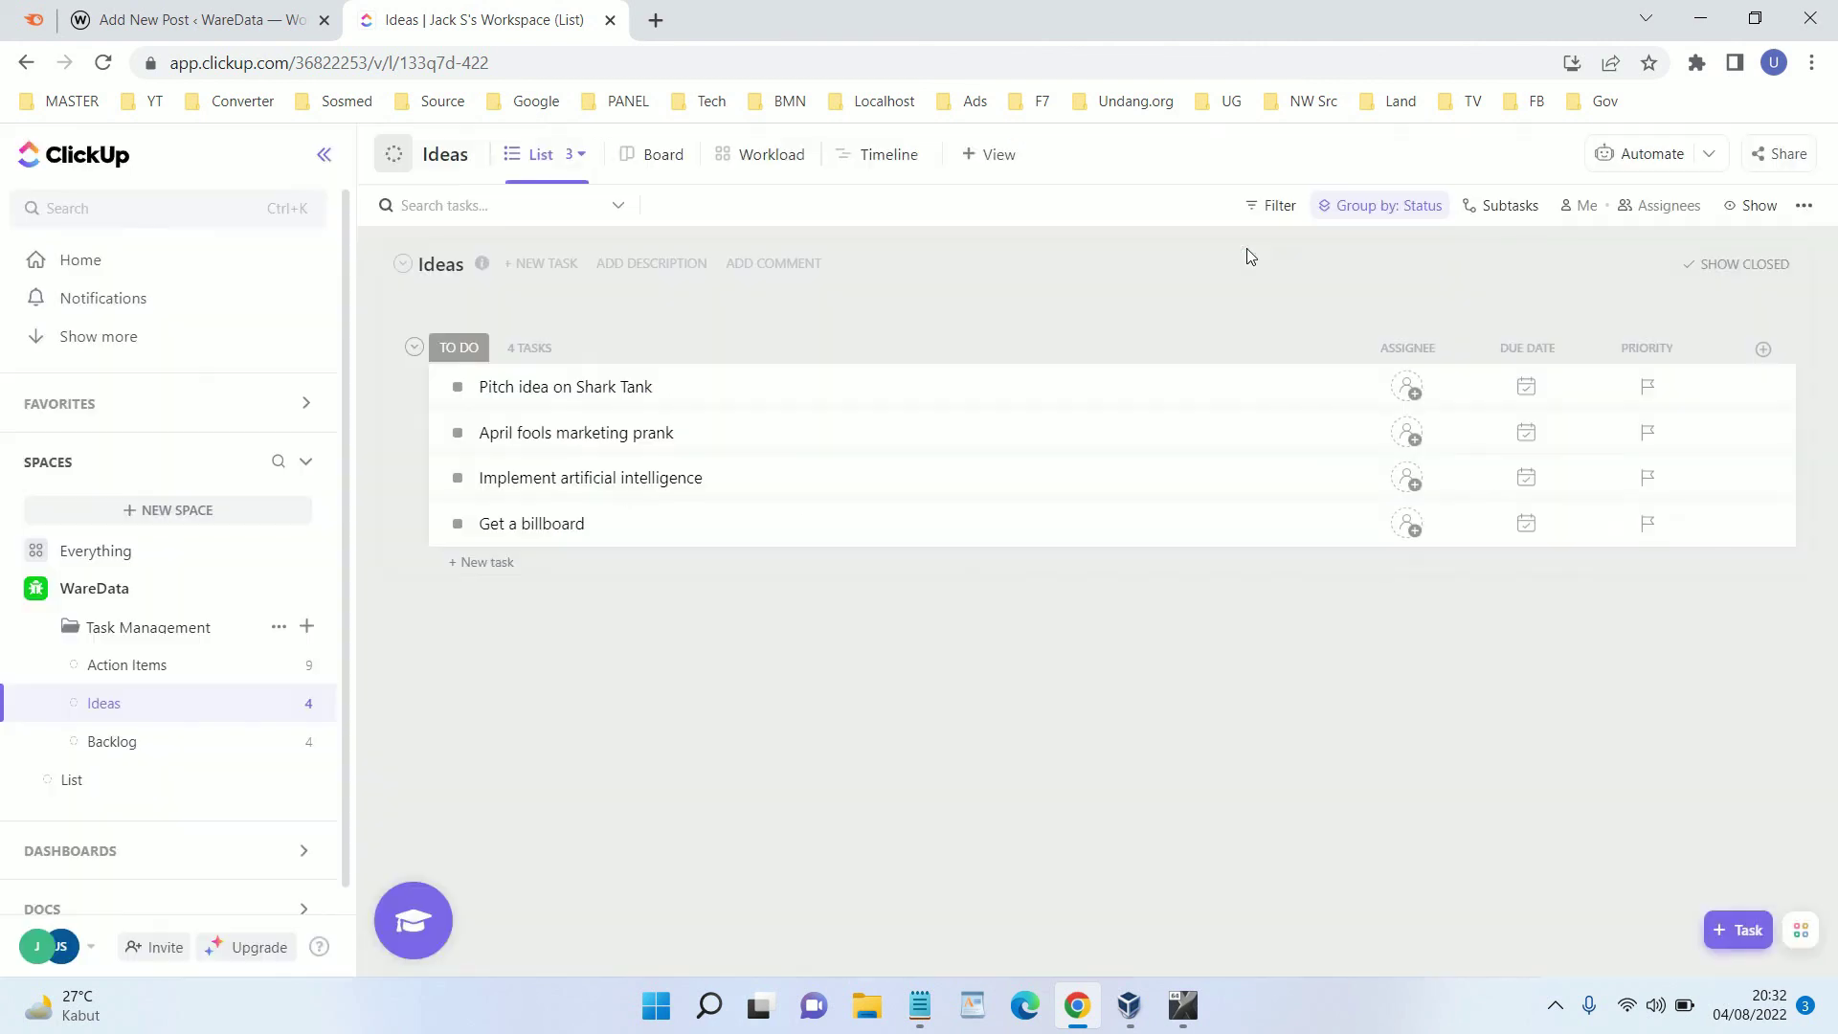